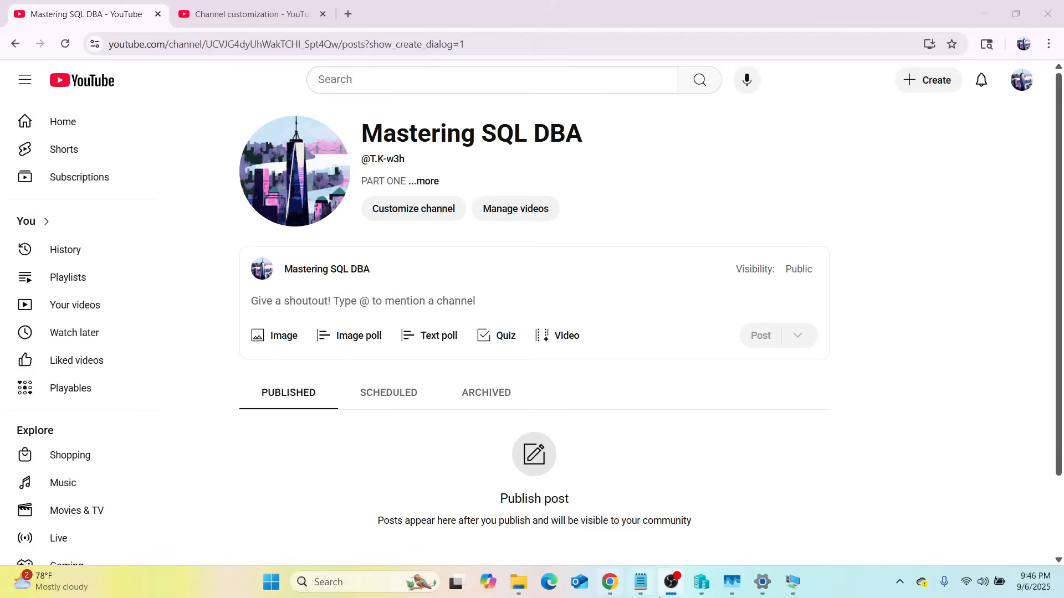
Step: Bring the 'How to Master SQL DBA.md' Notepad notes in front of the YouTube page
{"action": "mouse_move", "coordinate": [641, 581]}
{"action": "left_click", "coordinate": [637, 548]}
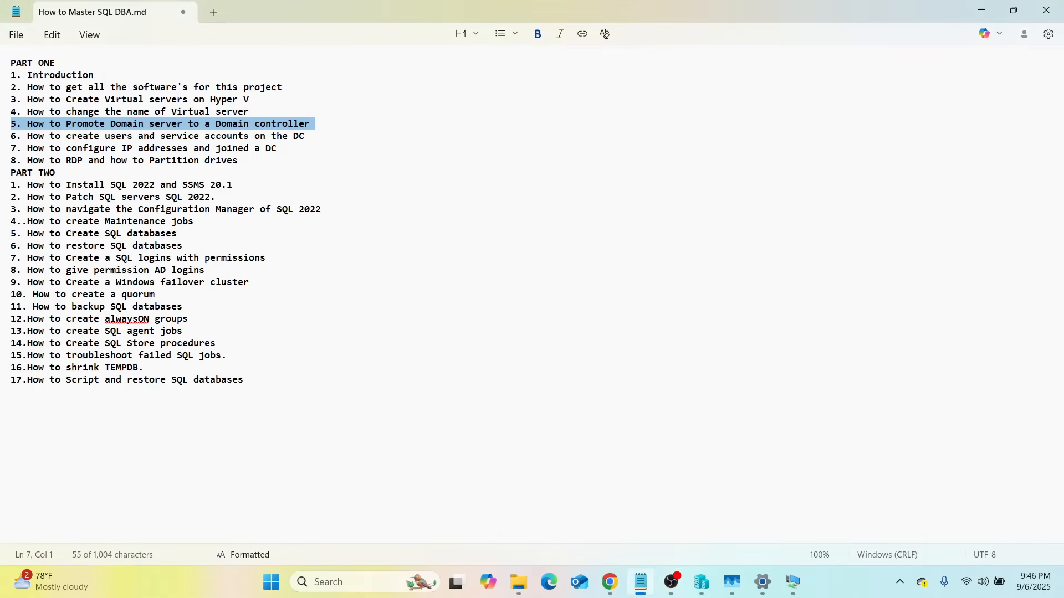
{"action": "left_click_drag", "start_coordinate": [304, 141], "coordinate": [23, 140]}
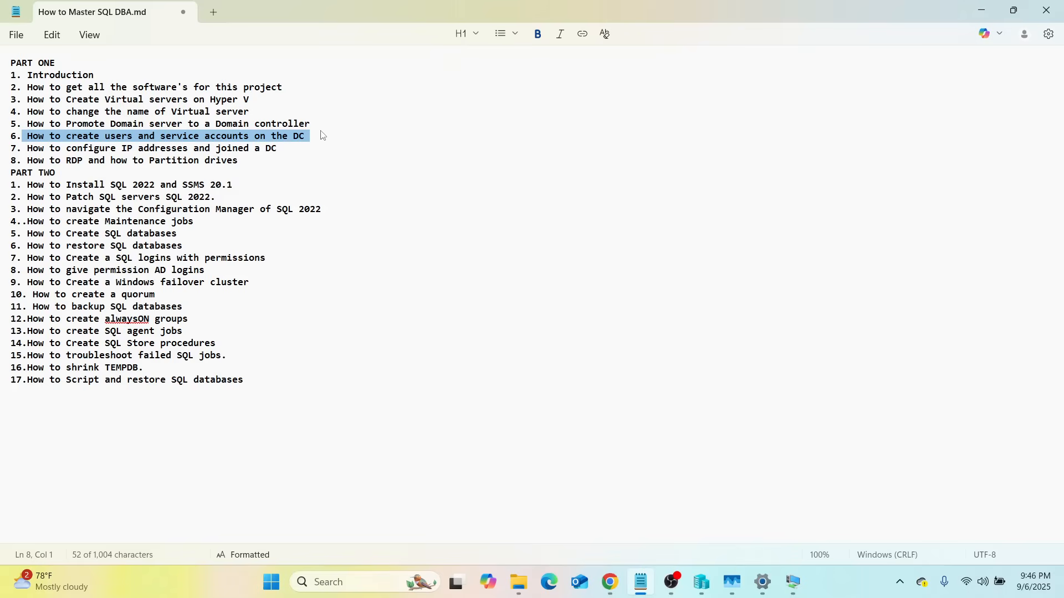
{"action": "left_click_drag", "start_coordinate": [280, 126], "coordinate": [310, 133]}
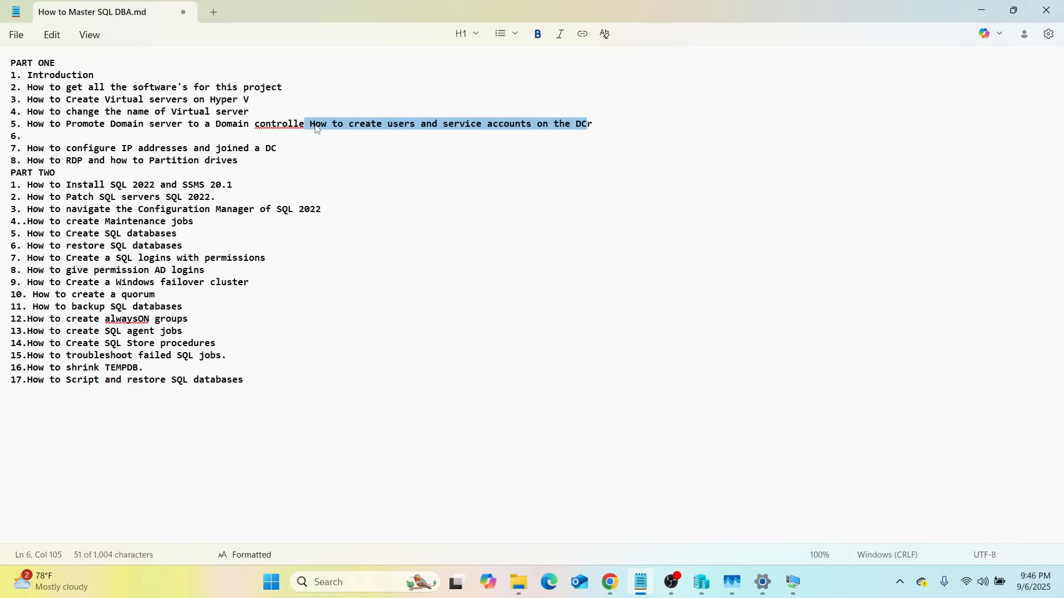
{"action": "right_click", "coordinate": [358, 159]}
{"action": "left_click", "coordinate": [413, 228]}
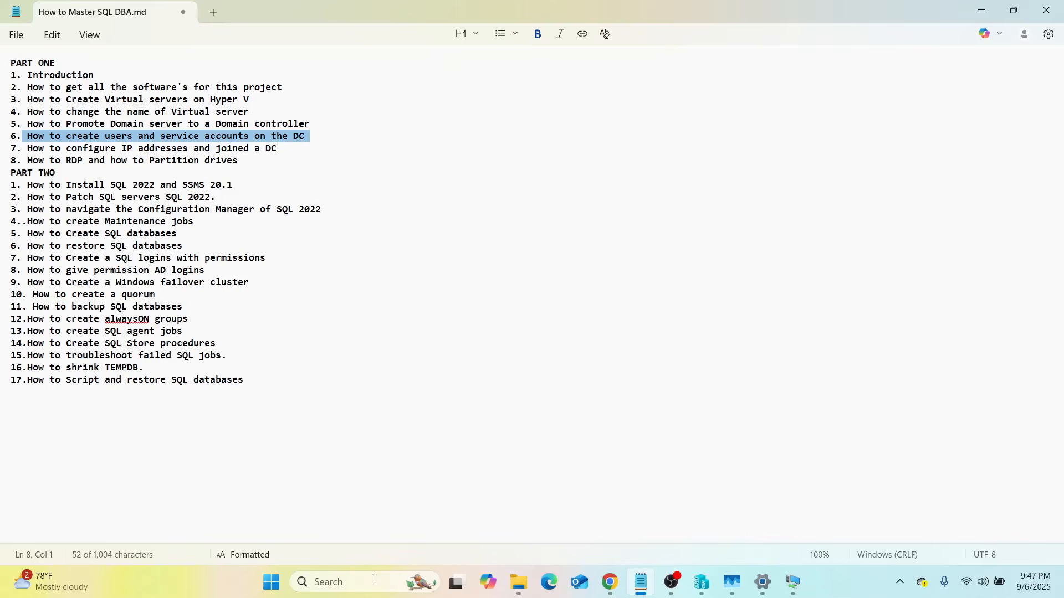
Step: Open the DOMAIN virtual machine's console from Hyper-V Manager, showing its sign-in screen
{"action": "left_click", "coordinate": [705, 589]}
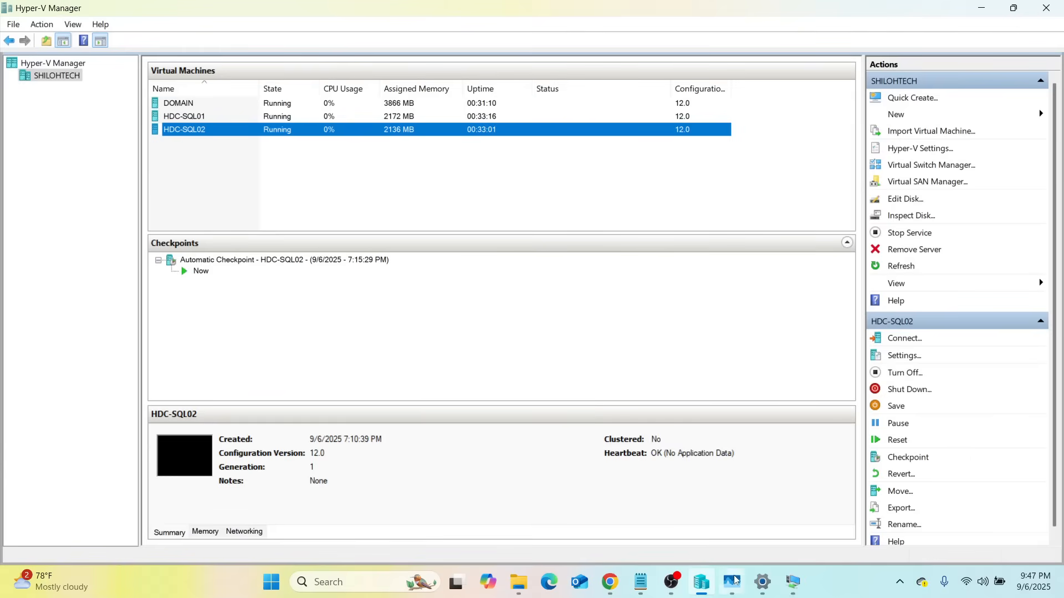
{"action": "mouse_move", "coordinate": [733, 592]}
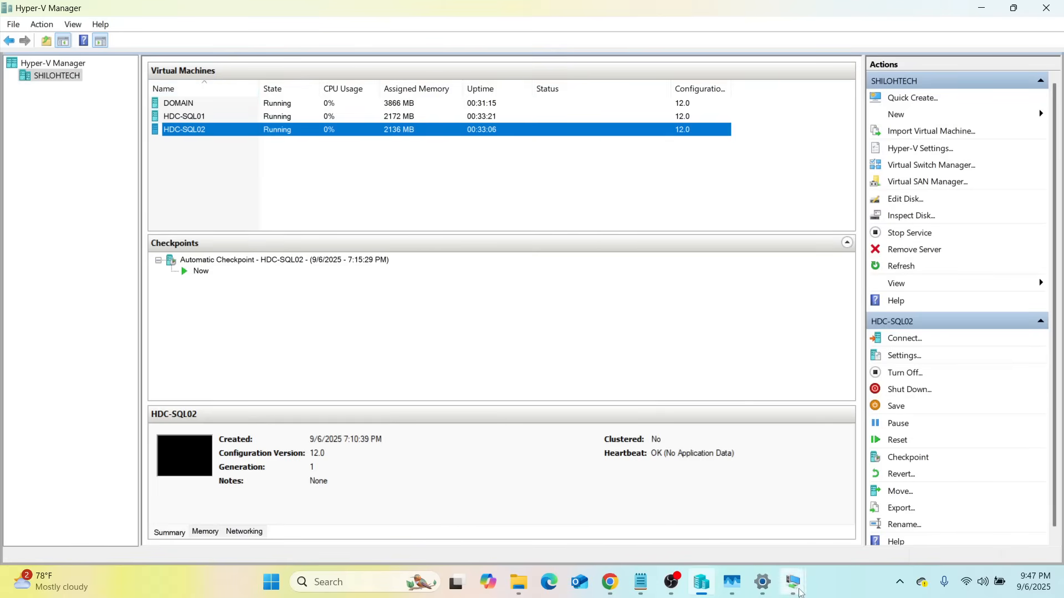
{"action": "mouse_move", "coordinate": [793, 584]}
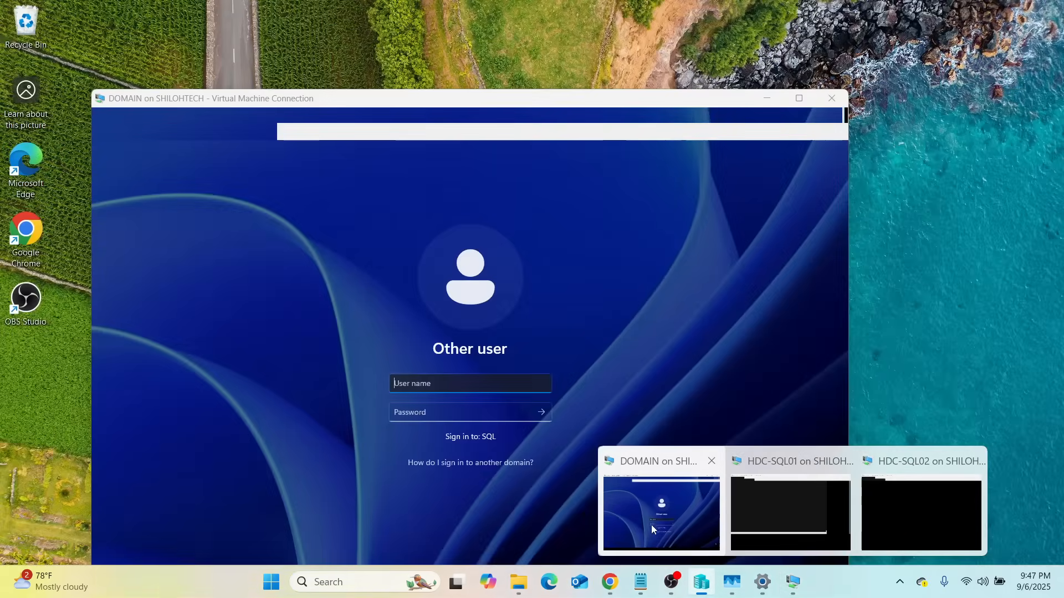
{"action": "left_click", "coordinate": [651, 524]}
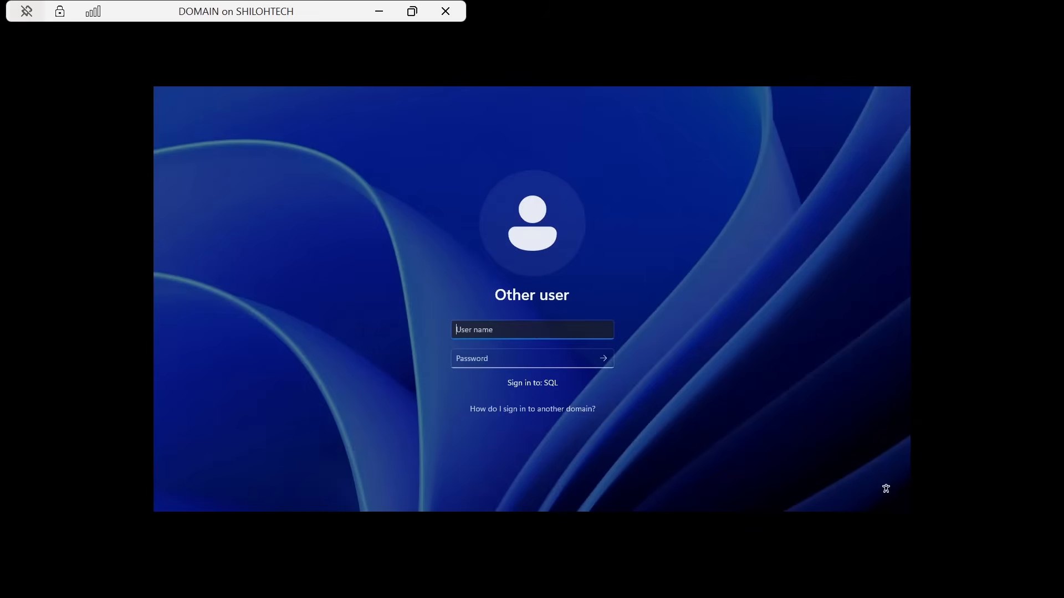
Step: Sign in to the DOMAIN server as administrator with the account password
{"action": "type", "text": "administrator"}
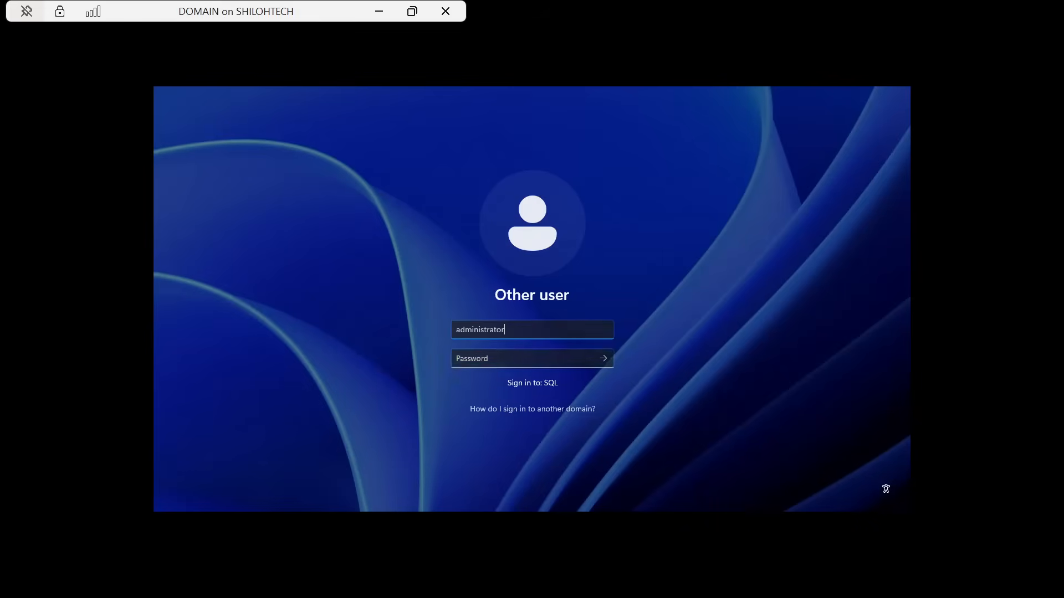
{"action": "left_click", "coordinate": [530, 358]}
{"action": "key", "text": "Caps_Lock"}
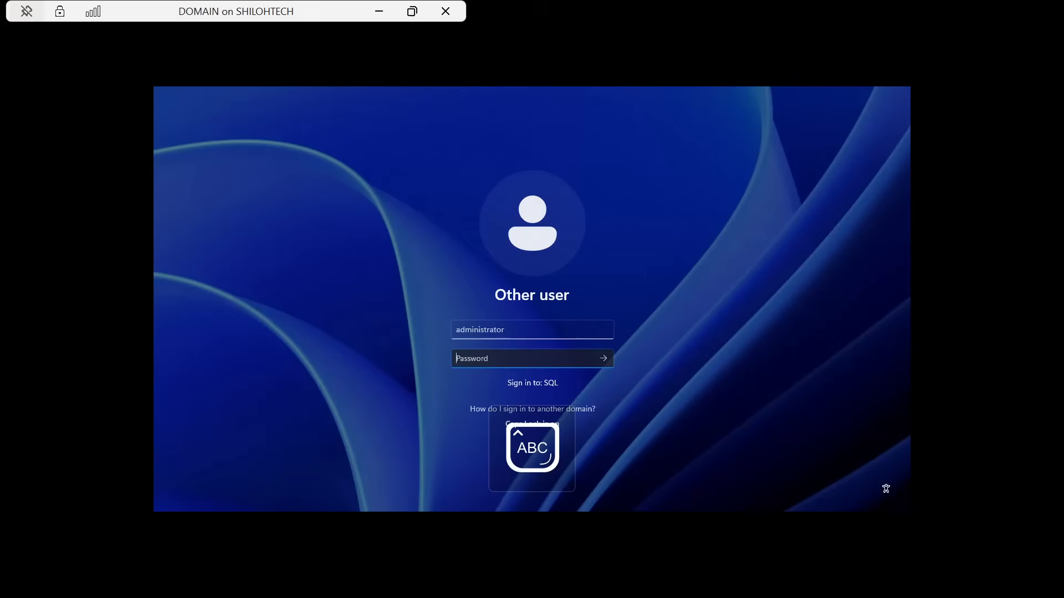
{"action": "type", "text": "•"}
{"action": "key", "text": "Caps_Lock"}
{"action": "type", "text": "••••••••••"}
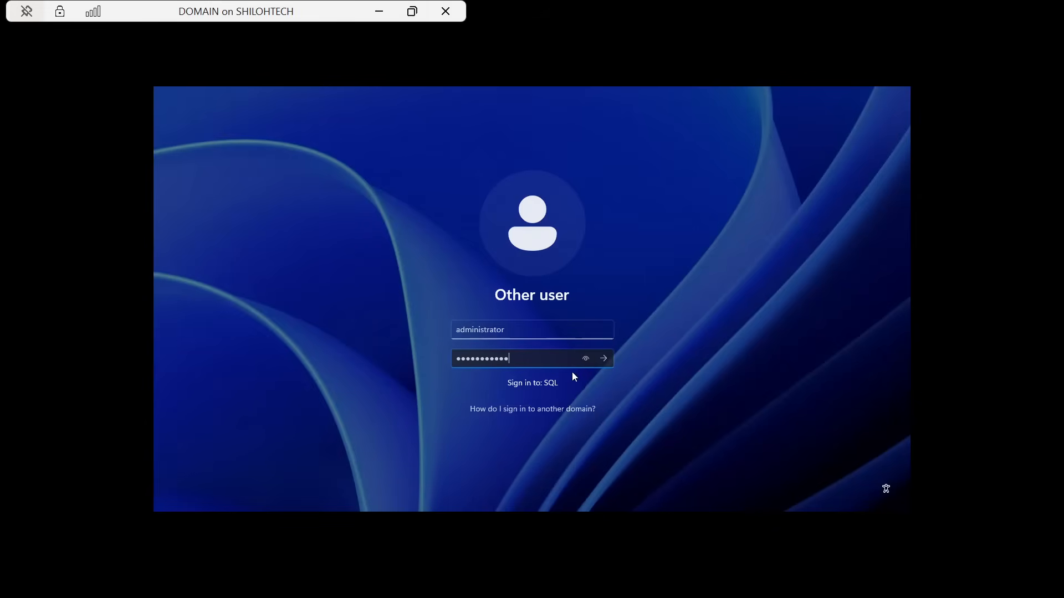
{"action": "left_click", "coordinate": [603, 357]}
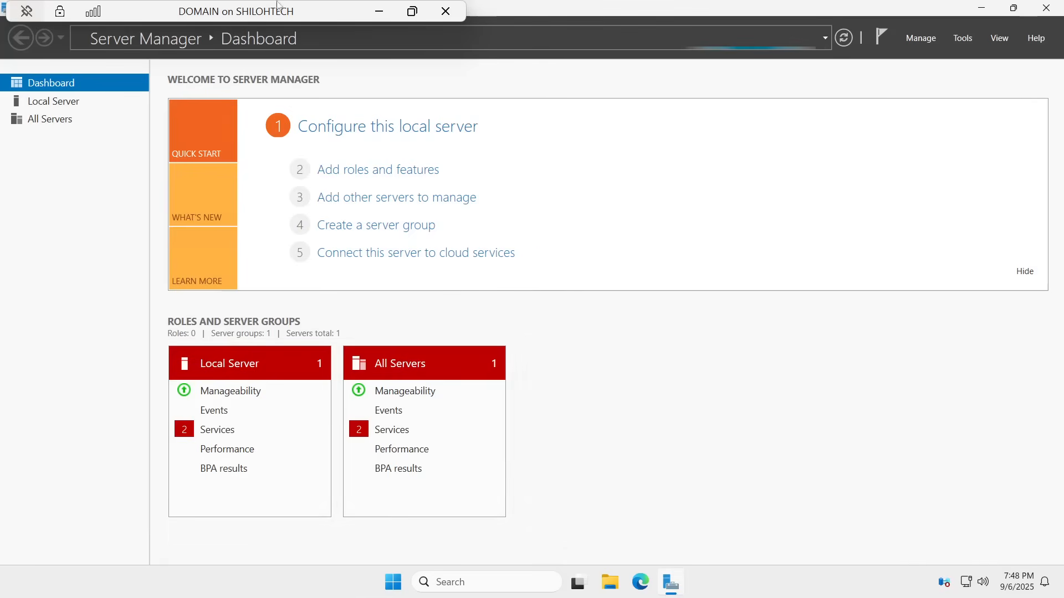
Step: Minimise Server Manager to reveal the Windows Server 2025 desktop
{"action": "left_click", "coordinate": [983, 9]}
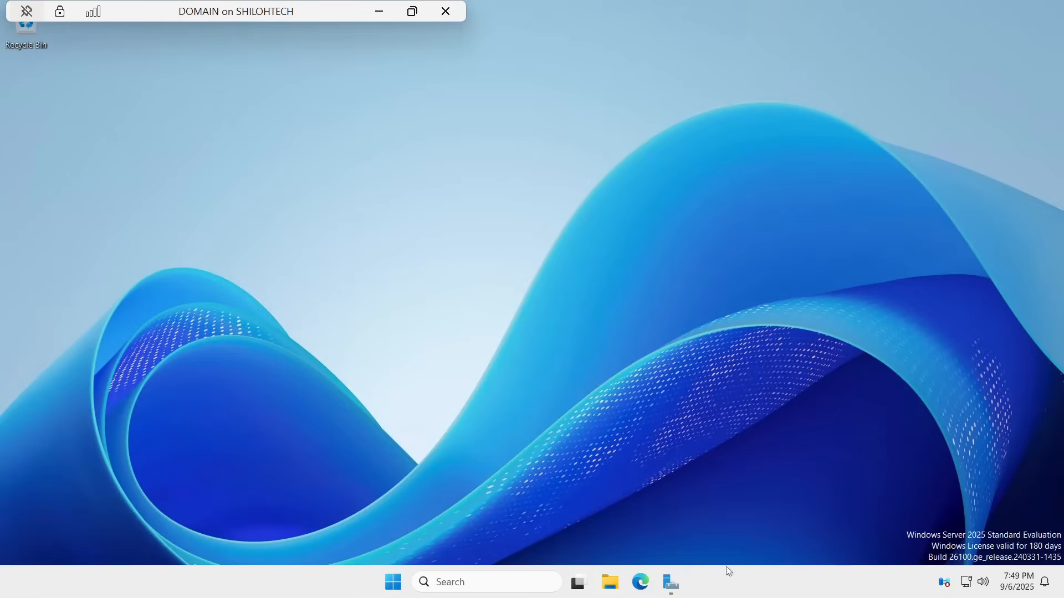
Step: Restore Server Manager and open its Tools menu of administrative tools
{"action": "left_click", "coordinate": [668, 583]}
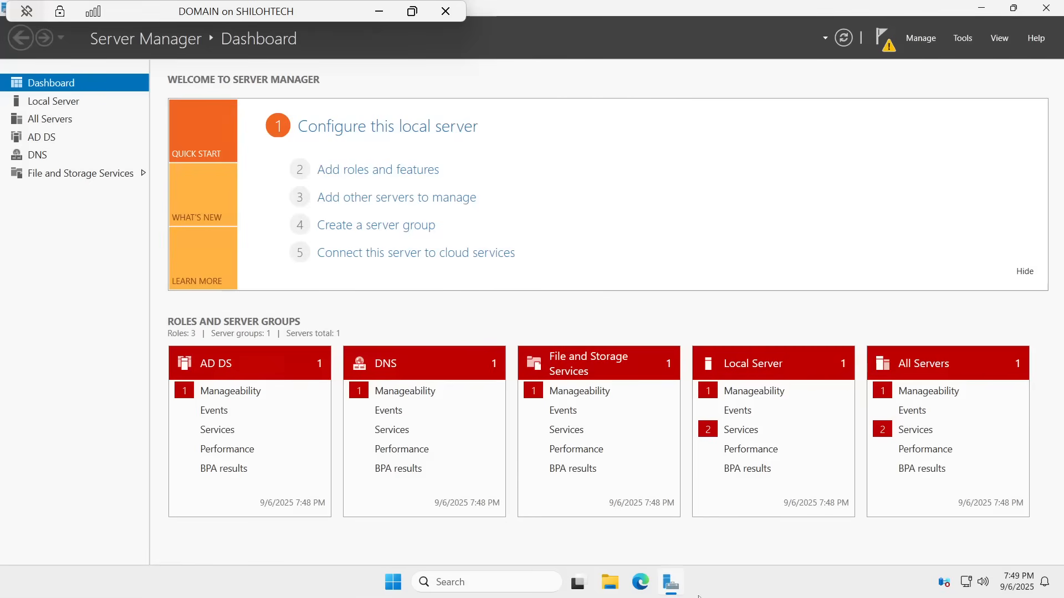
{"action": "left_click", "coordinate": [959, 39]}
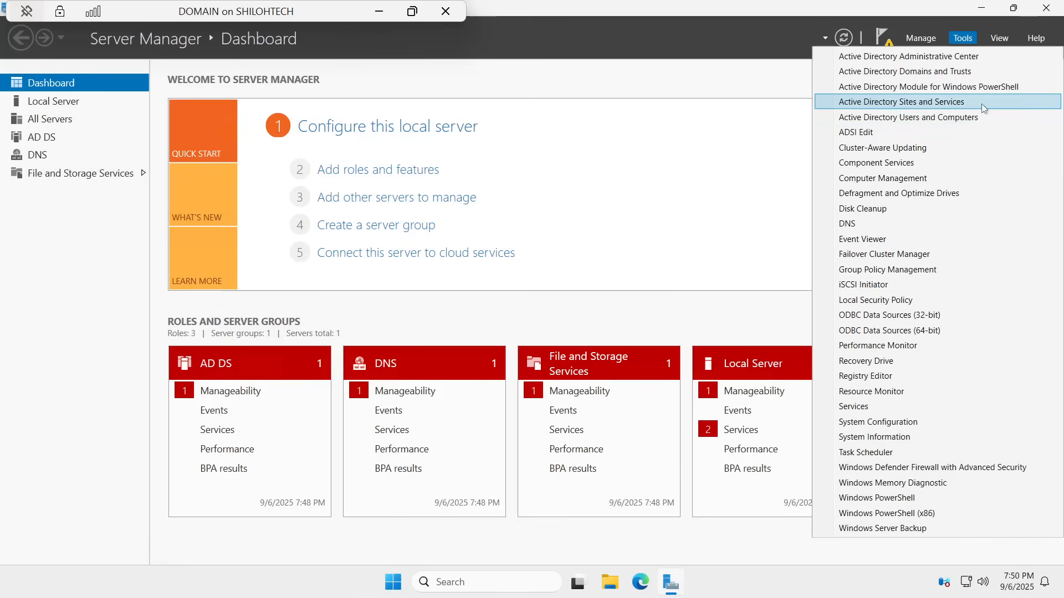
Step: Search 'active' and pin Active Directory Users and Computers to Start and the taskbar
{"action": "left_click", "coordinate": [451, 582]}
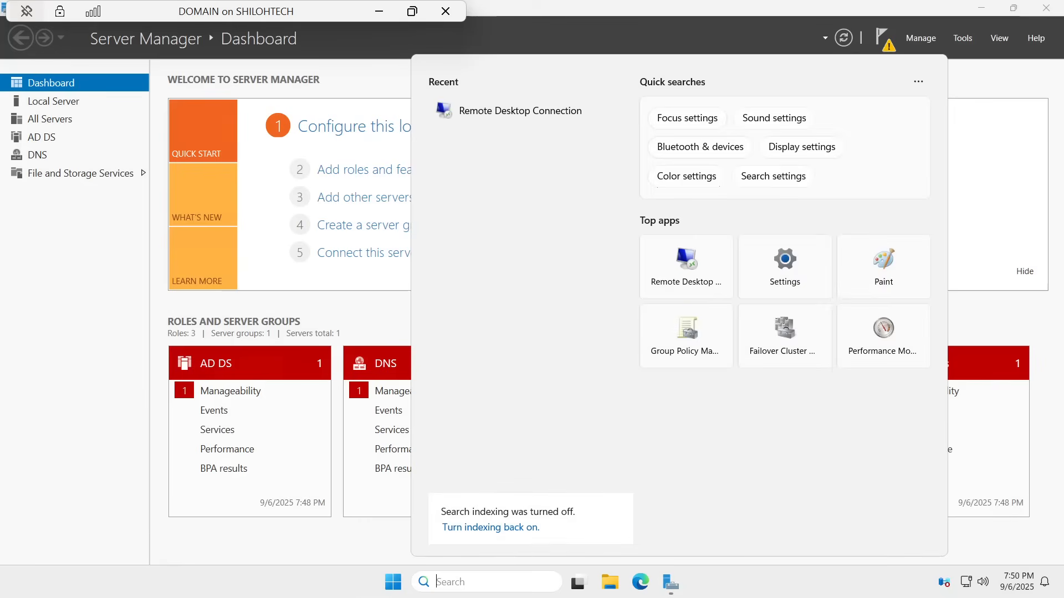
{"action": "type", "text": "ac"}
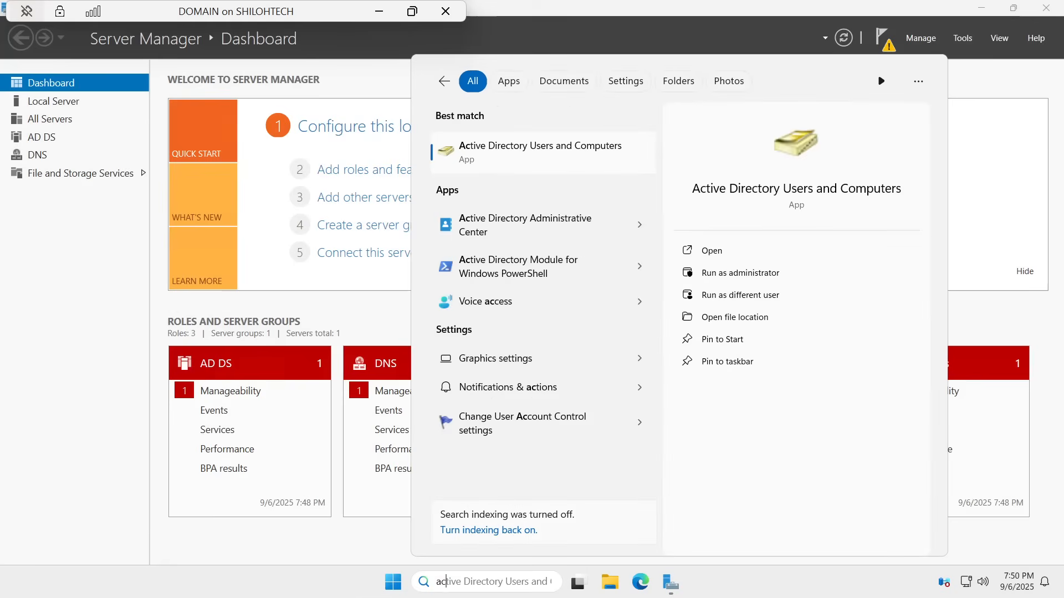
{"action": "type", "text": "tive"}
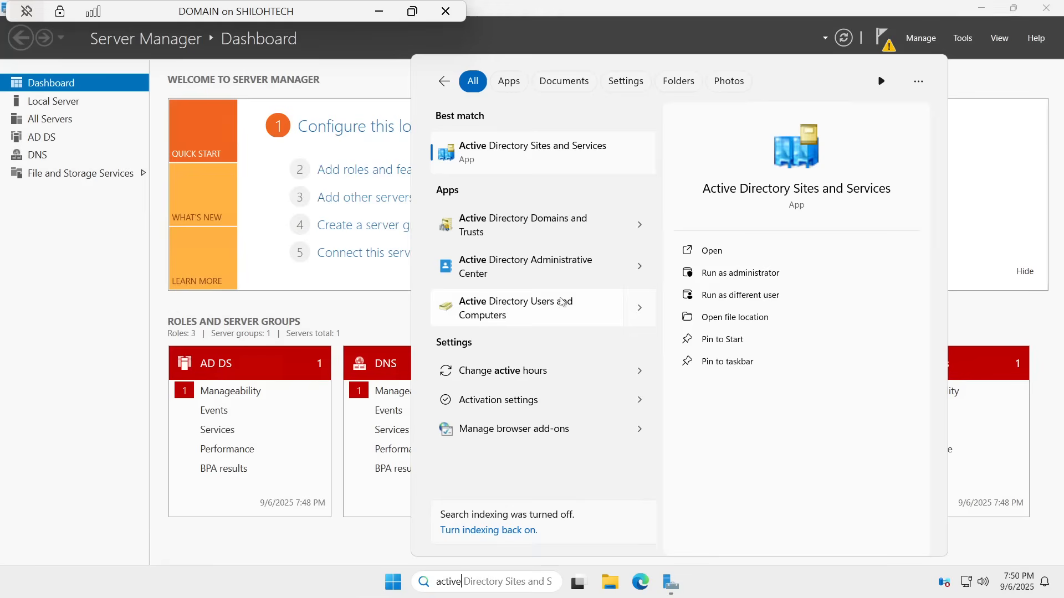
{"action": "right_click", "coordinate": [500, 302]}
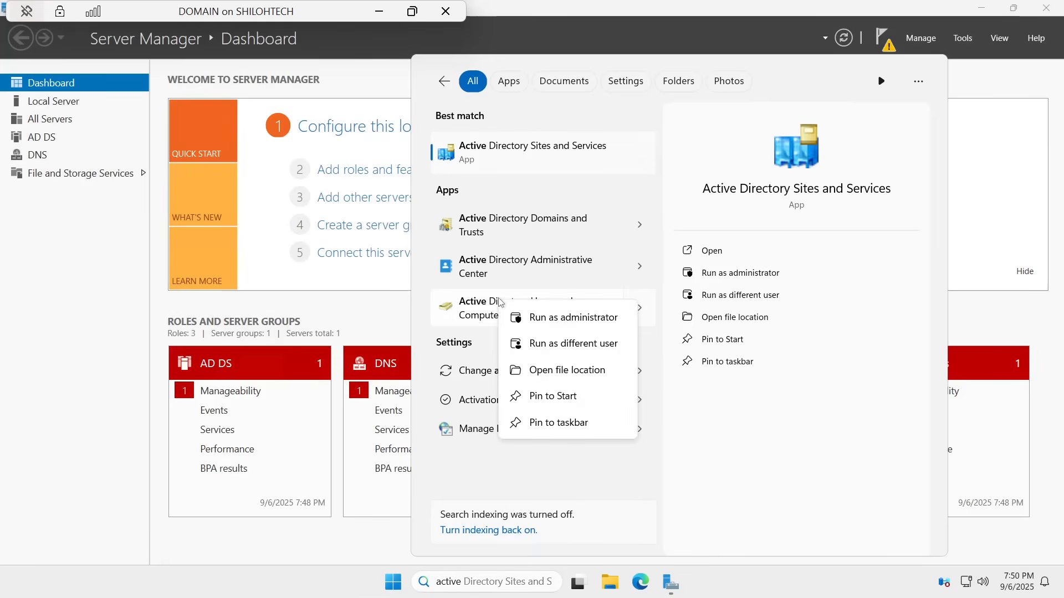
{"action": "left_click", "coordinate": [556, 400]}
{"action": "right_click", "coordinate": [526, 317]}
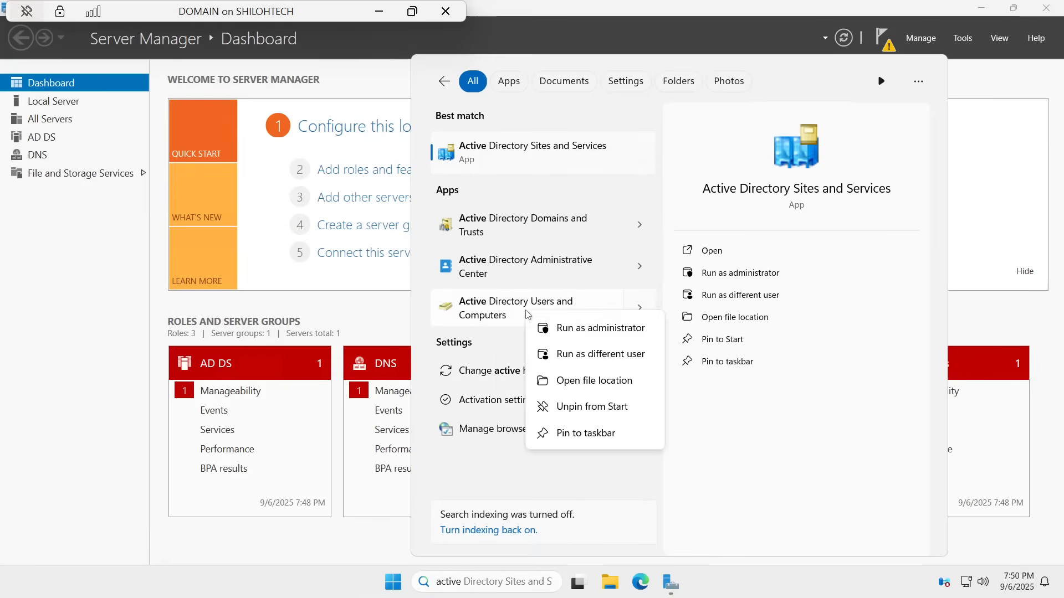
{"action": "left_click", "coordinate": [579, 434]}
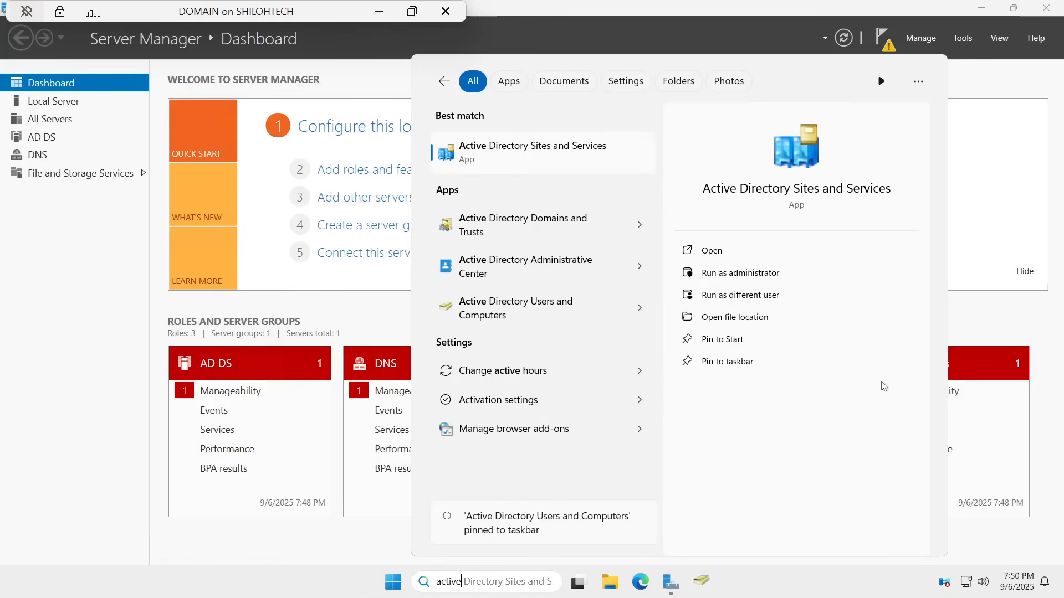
{"action": "left_click", "coordinate": [754, 593]}
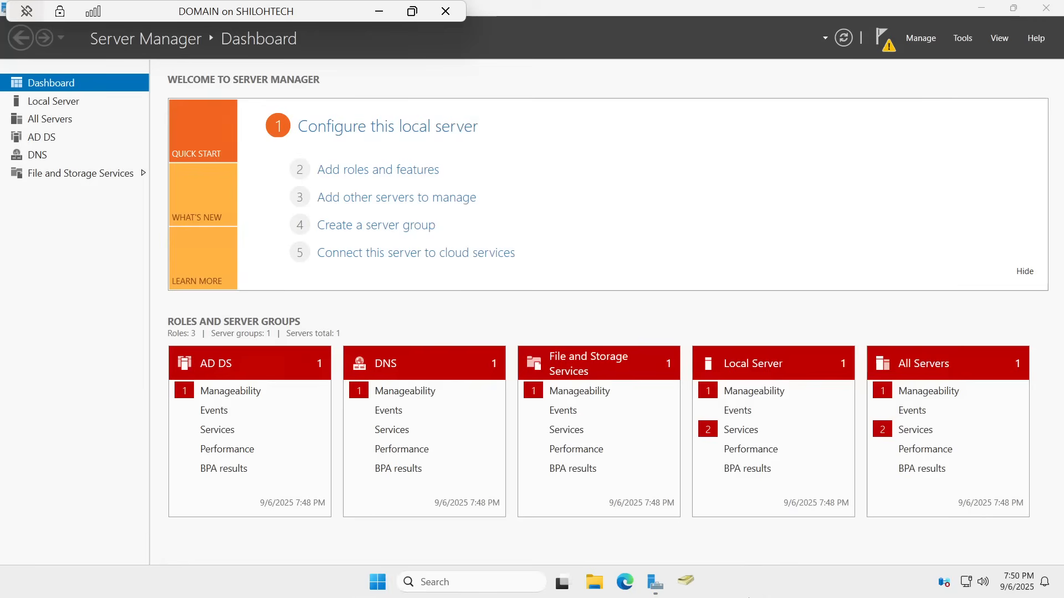
Step: Browse the SQL.COM domain containers in ADUC, close it, and show Server Manager's Local Server page
{"action": "left_click", "coordinate": [687, 584]}
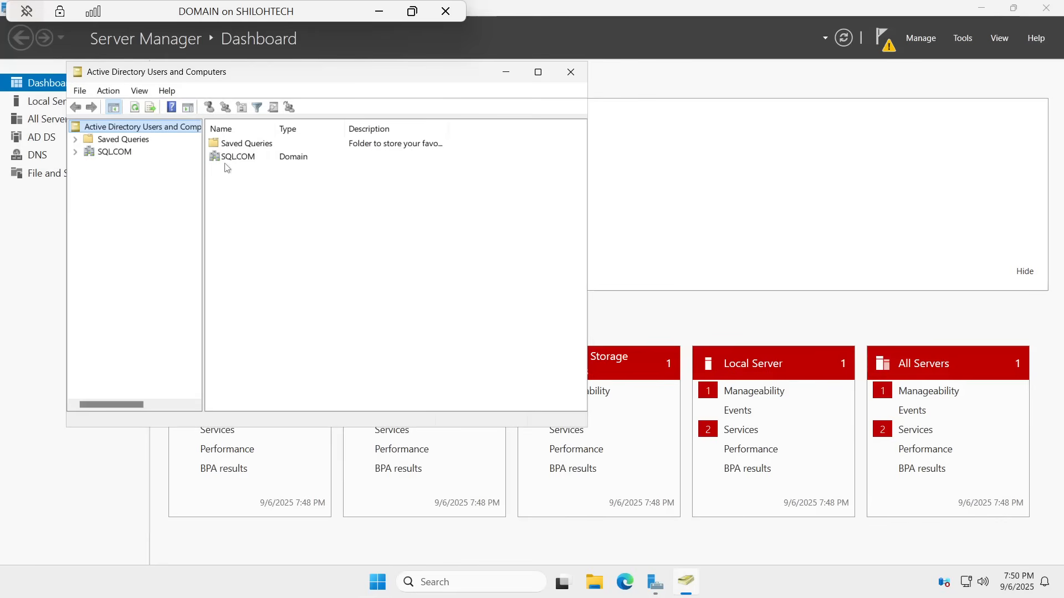
{"action": "left_click", "coordinate": [116, 152]}
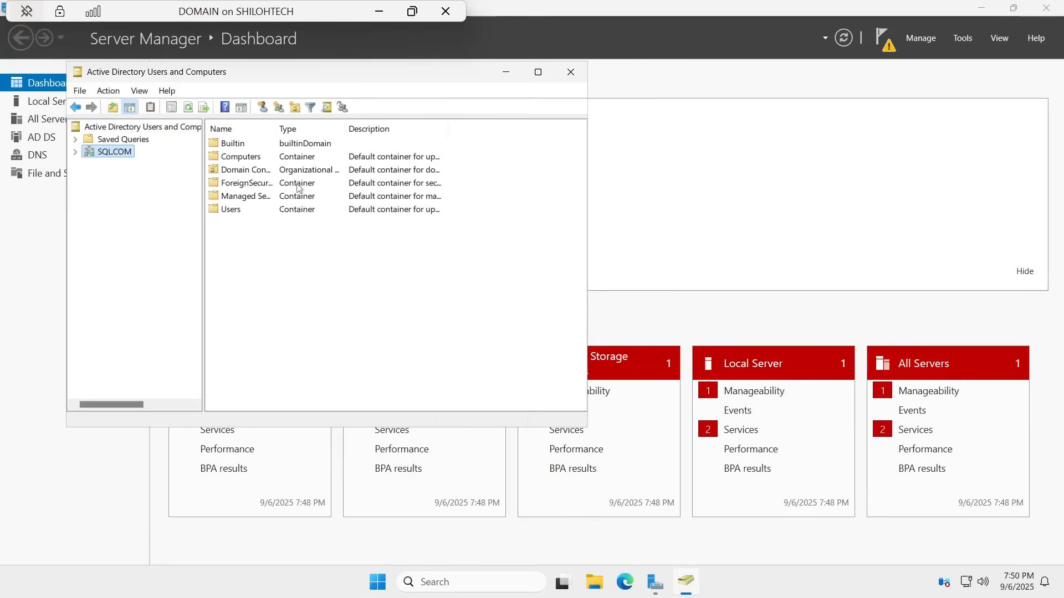
{"action": "left_click", "coordinate": [571, 72]}
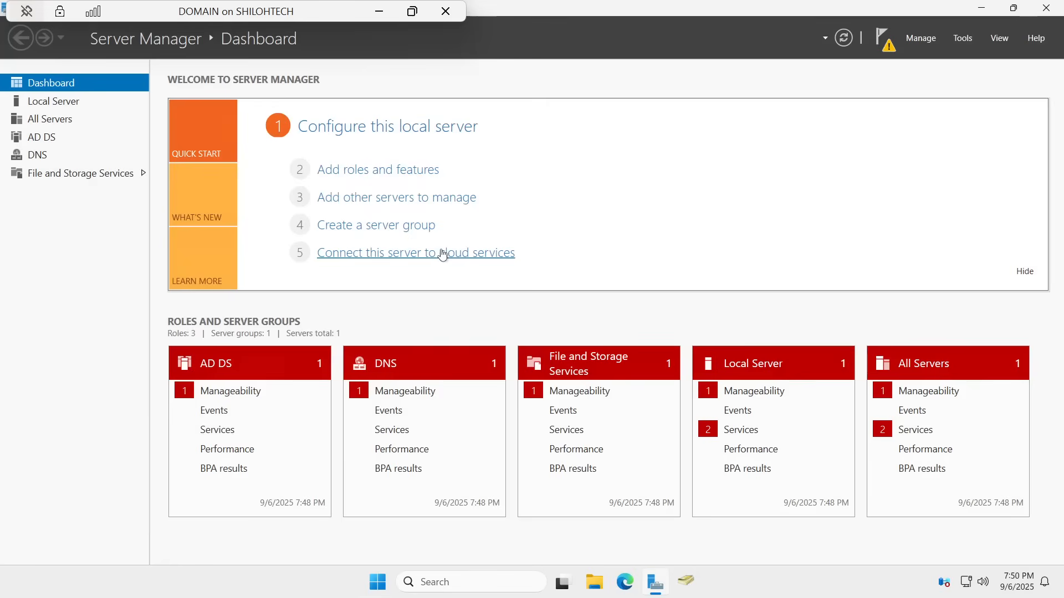
{"action": "left_click", "coordinate": [56, 105]}
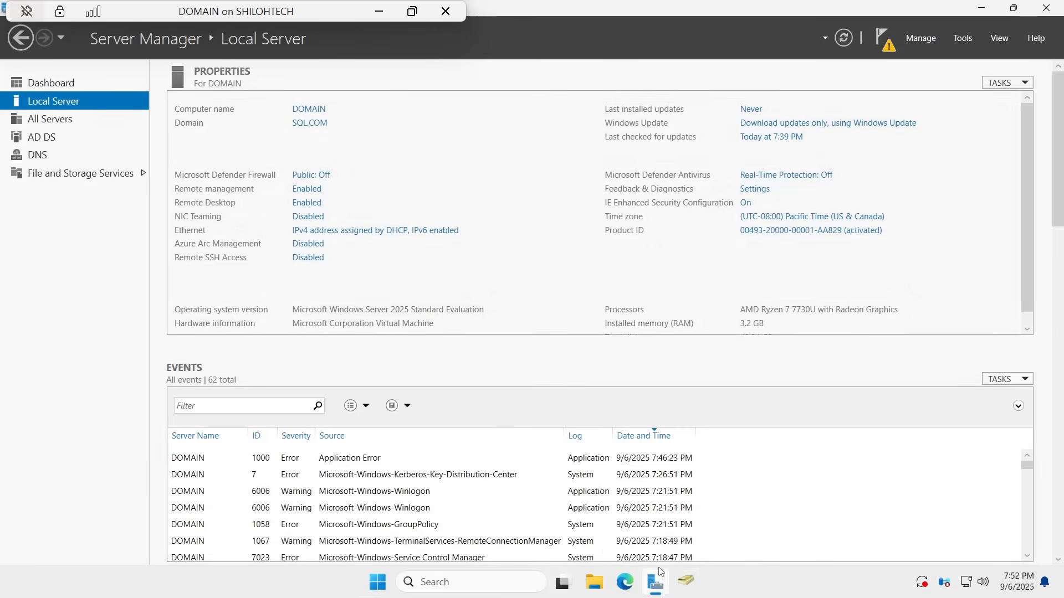
Step: Reopen Active Directory Users and Computers, widen the Name column, and select the Users container
{"action": "left_click", "coordinate": [687, 584]}
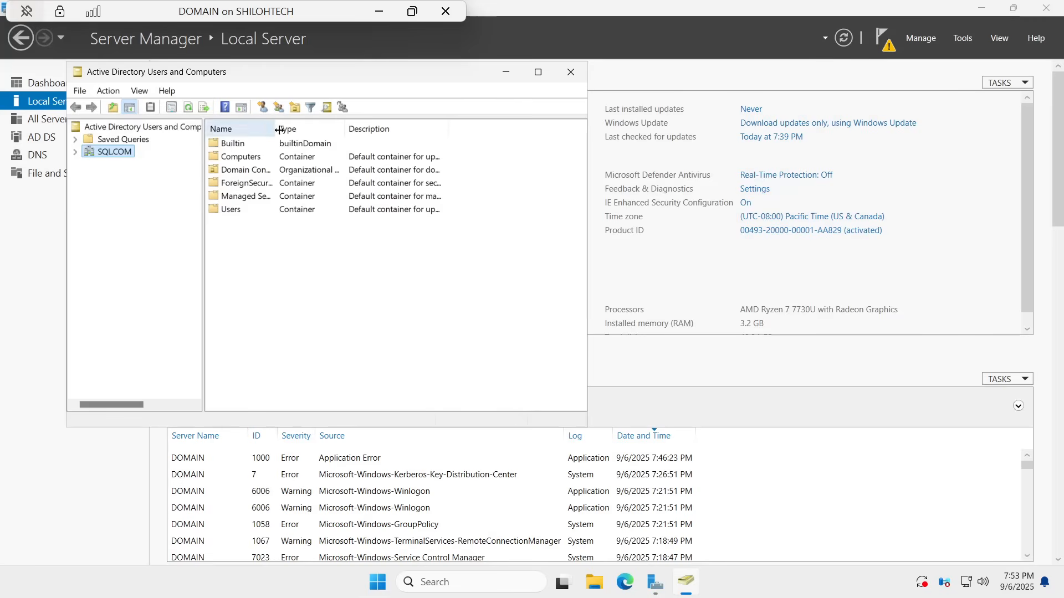
{"action": "left_click_drag", "start_coordinate": [277, 122], "coordinate": [326, 123]}
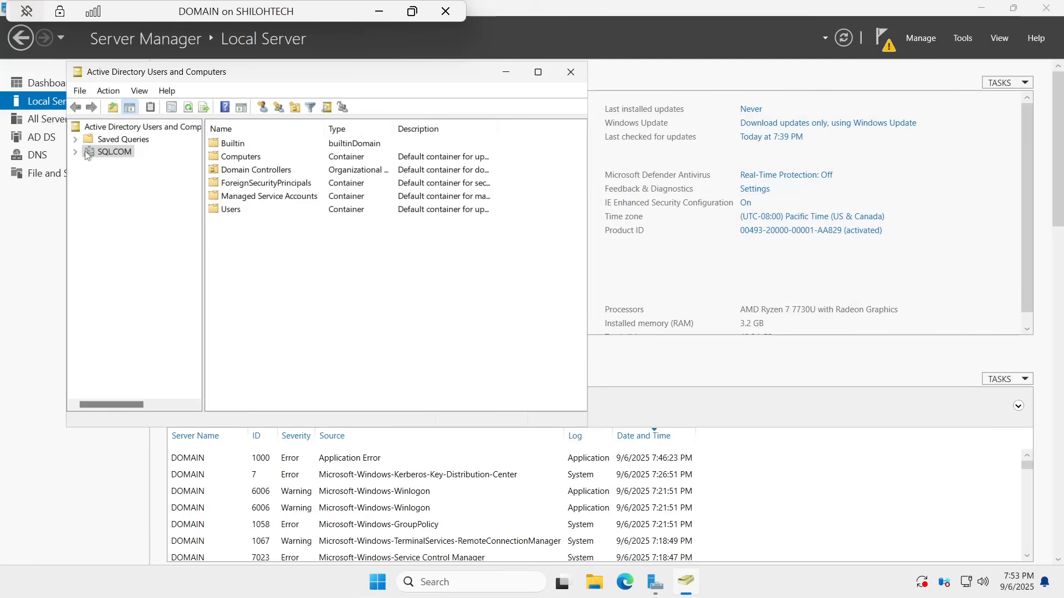
{"action": "left_click", "coordinate": [232, 211]}
Step: Open the New Object - User dialog for the SQL.COM/Users container via New > User
{"action": "right_click", "coordinate": [231, 211]}
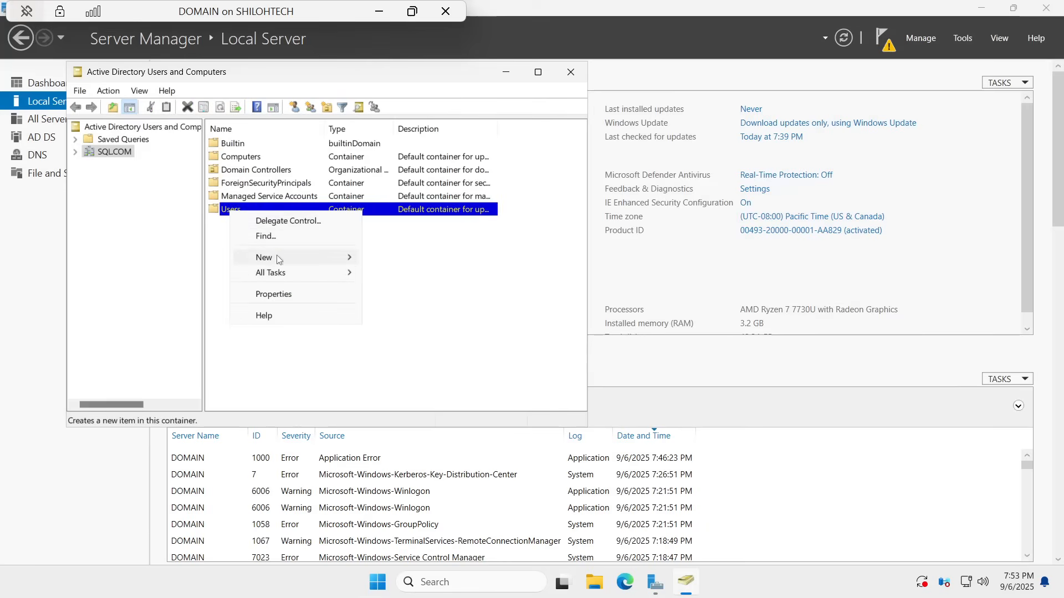
{"action": "mouse_move", "coordinate": [279, 260]}
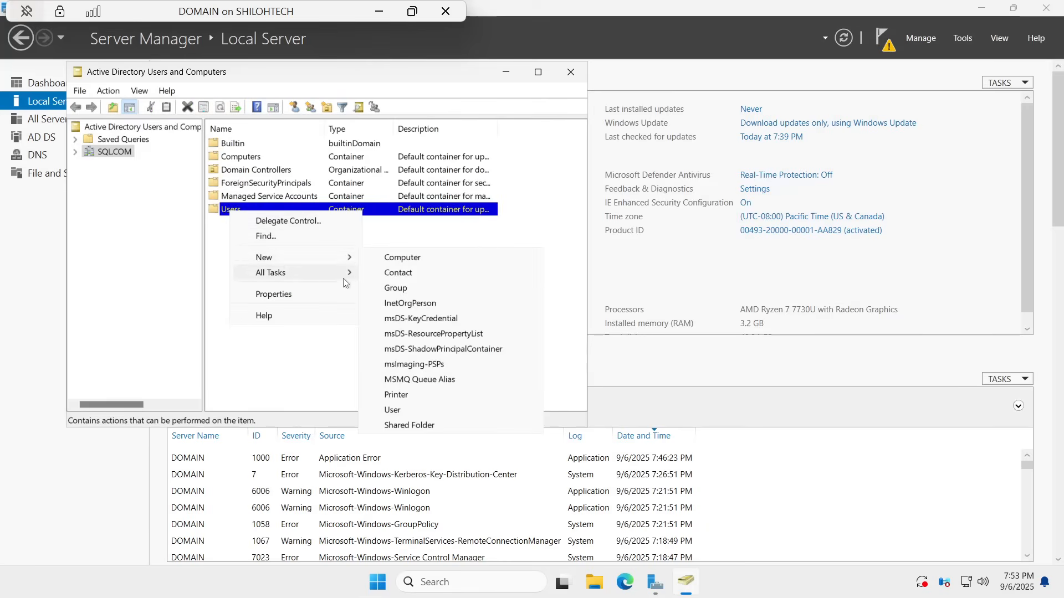
{"action": "left_click", "coordinate": [394, 411]}
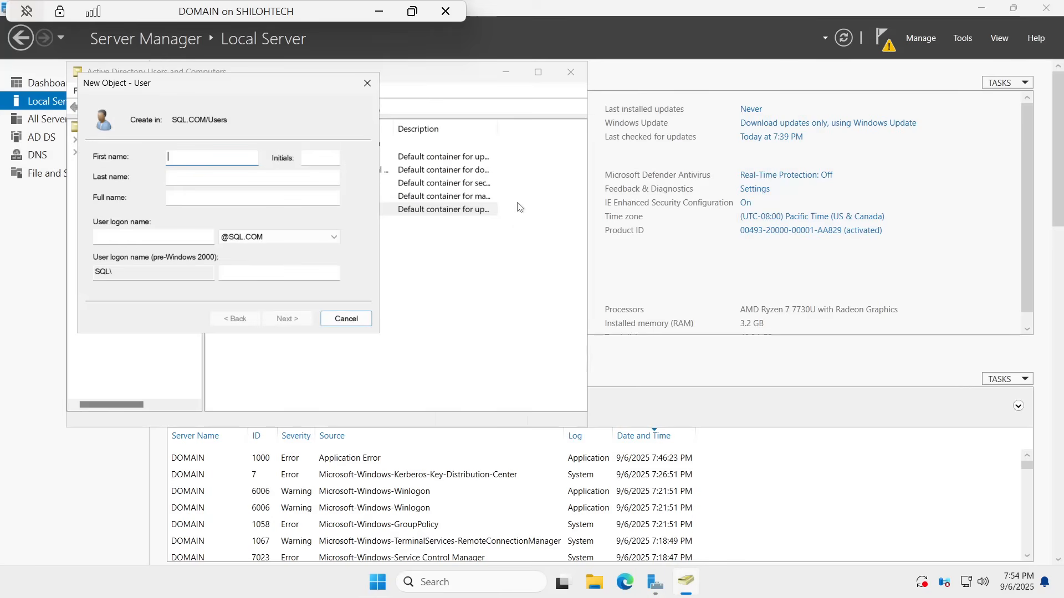
Step: Enter the new user's capitalised first name, last-name initial and lowercase logon name
{"action": "key", "text": "Caps_Lock"}
{"action": "type", "text": "S"}
{"action": "key", "text": "Caps_Lock"}
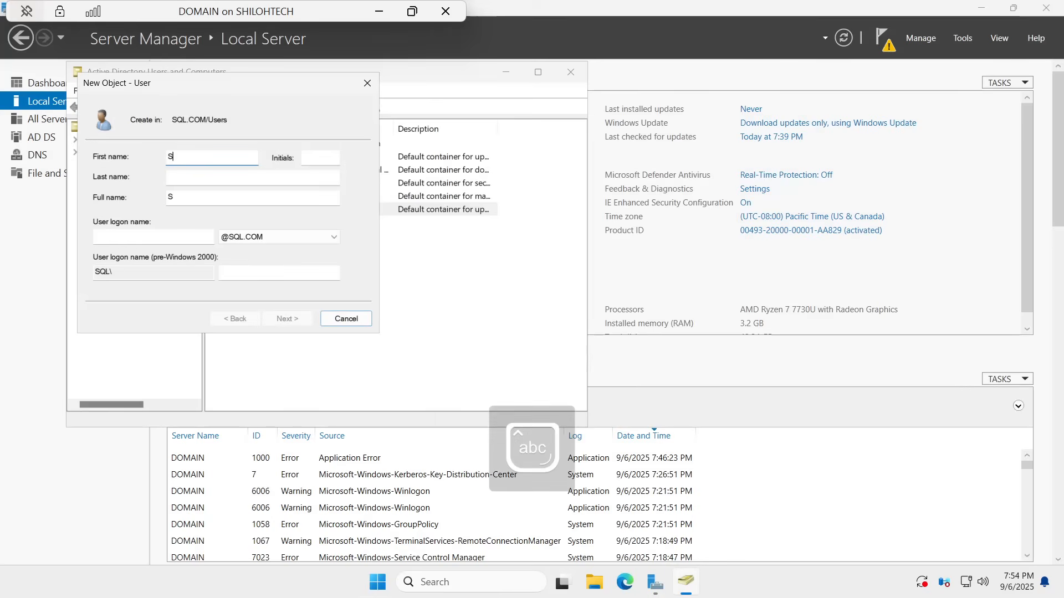
{"action": "type", "text": "hiloh"}
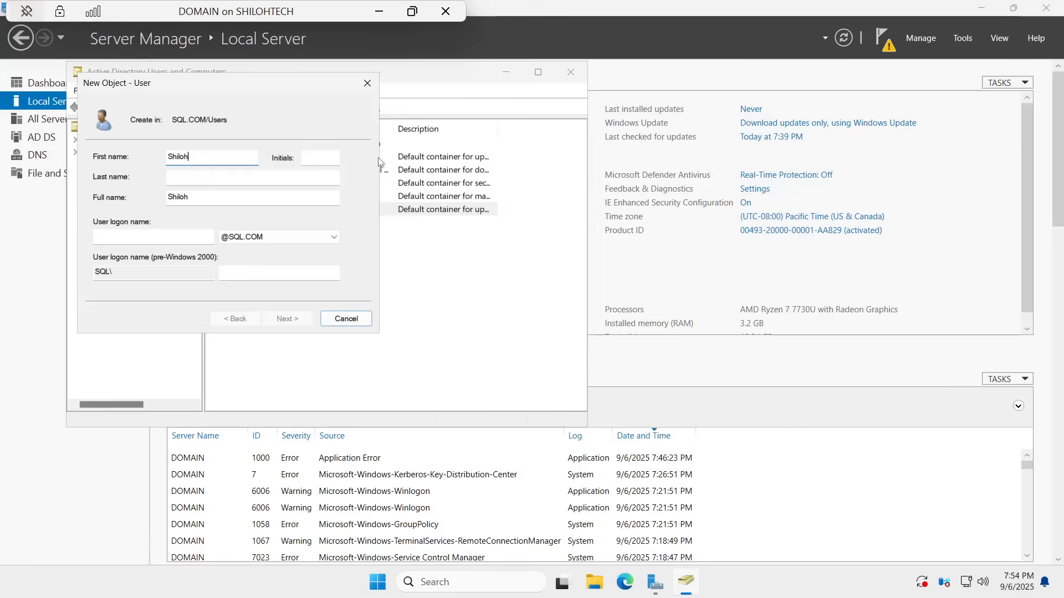
{"action": "left_click", "coordinate": [177, 177]}
{"action": "key", "text": "Caps_Lock"}
{"action": "type", "text": "T"}
{"action": "key", "text": "Caps_Lock"}
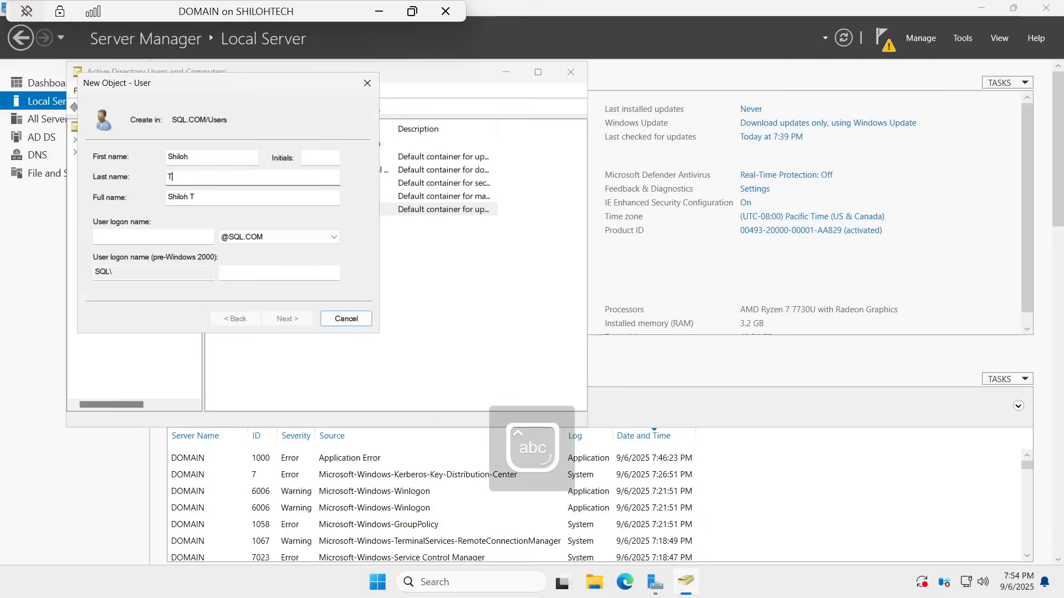
{"action": "left_click", "coordinate": [180, 238]}
{"action": "type", "text": "sh"}
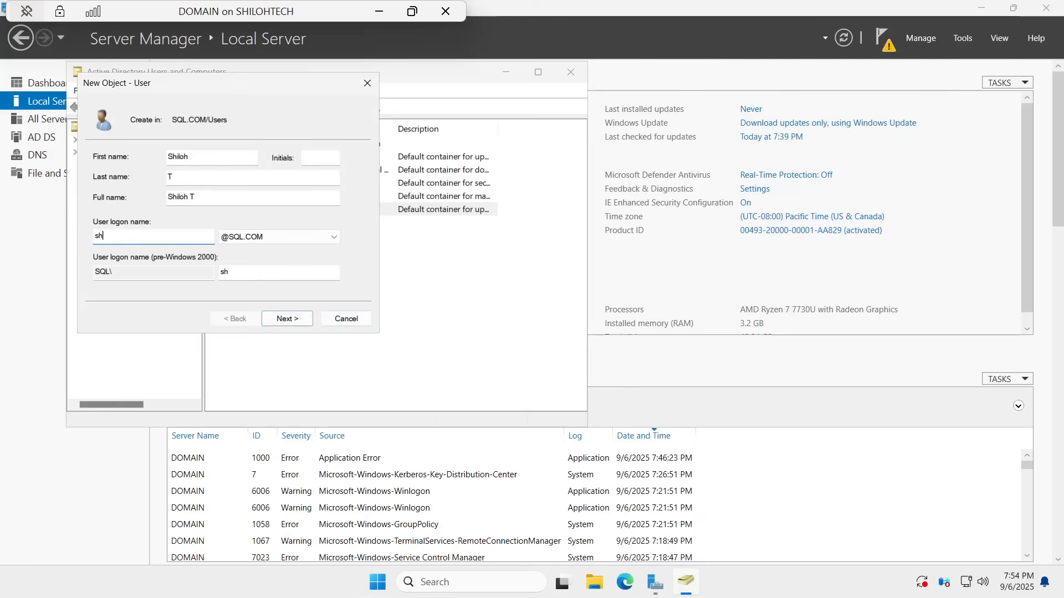
{"action": "type", "text": "iloh.t"}
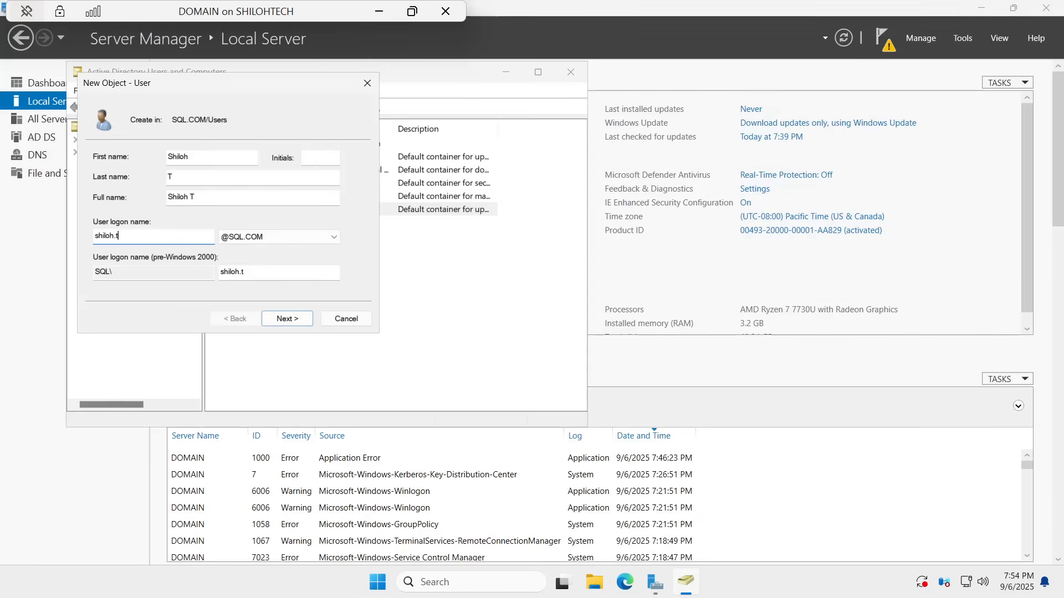
Step: Enter the new user's password, correct a mistyped attempt, and confirm it
{"action": "left_click", "coordinate": [294, 320]}
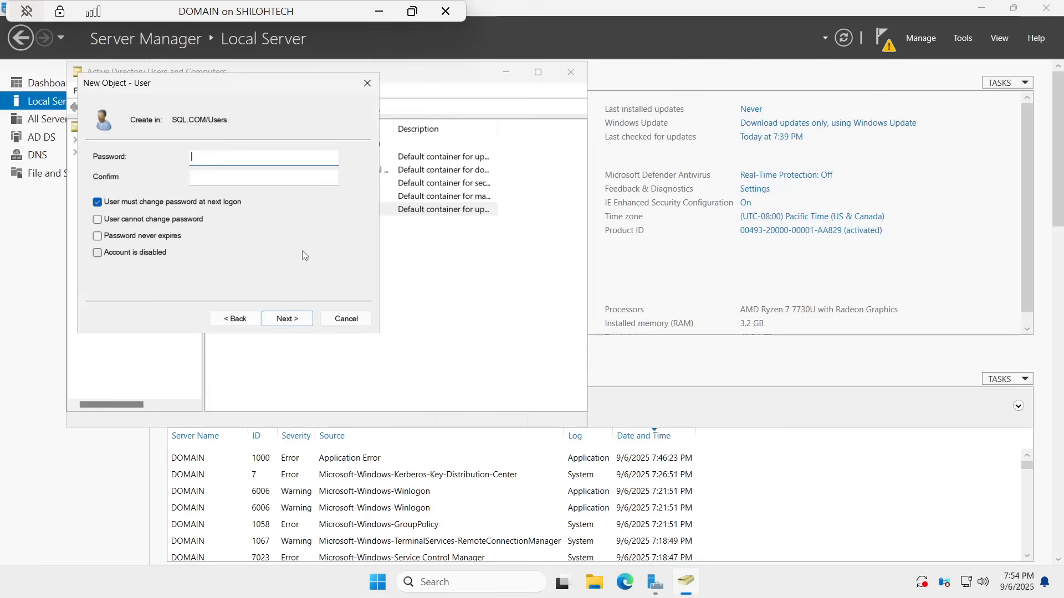
{"action": "key", "text": "Caps_Lock"}
{"action": "type", "text": "P"}
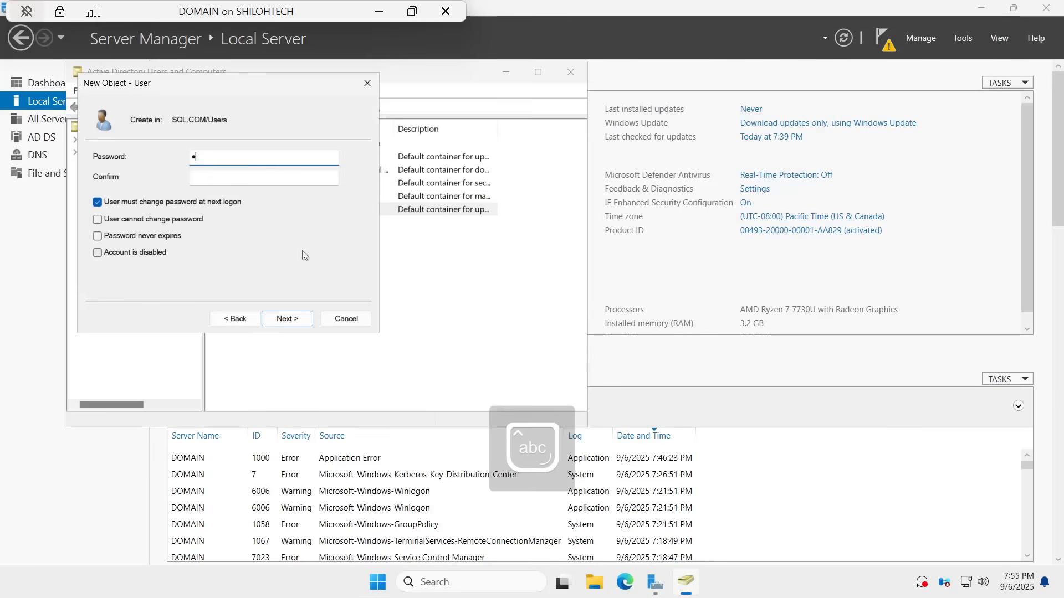
{"action": "type", "text": "•••••••••"}
{"action": "key", "text": "BackSpace"}
{"action": "key", "text": "BackSpace"}
{"action": "key", "text": "BackSpace"}
{"action": "key", "text": "BackSpace"}
{"action": "key", "text": "BackSpace"}
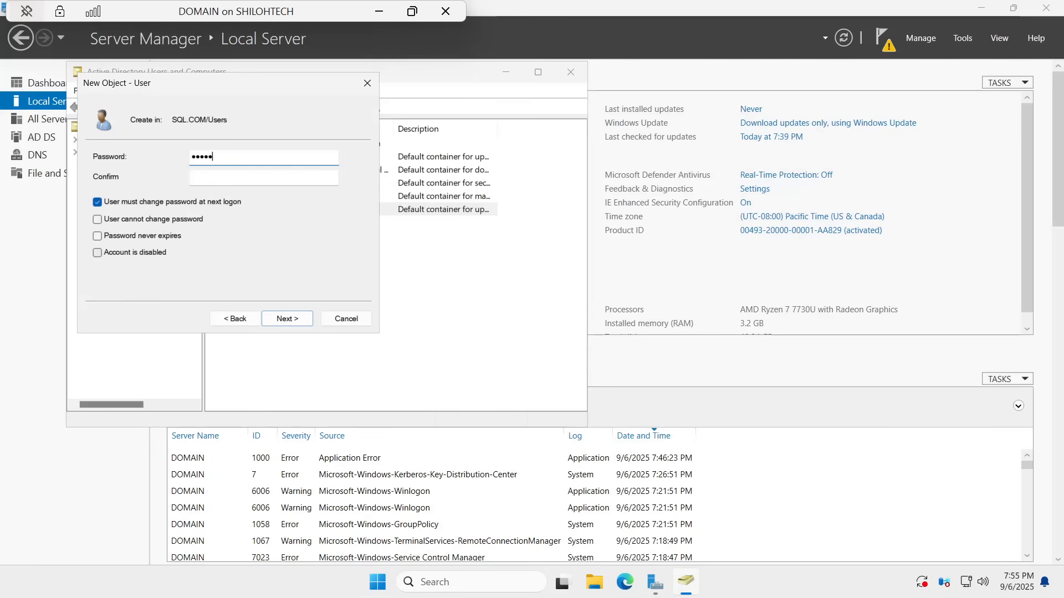
{"action": "key", "text": "BackSpace"}
{"action": "key", "text": "BackSpace"}
{"action": "key", "text": "BackSpace"}
{"action": "key", "text": "BackSpace"}
{"action": "key", "text": "BackSpace"}
{"action": "key", "text": "Caps_Lock"}
{"action": "type", "text": "P"}
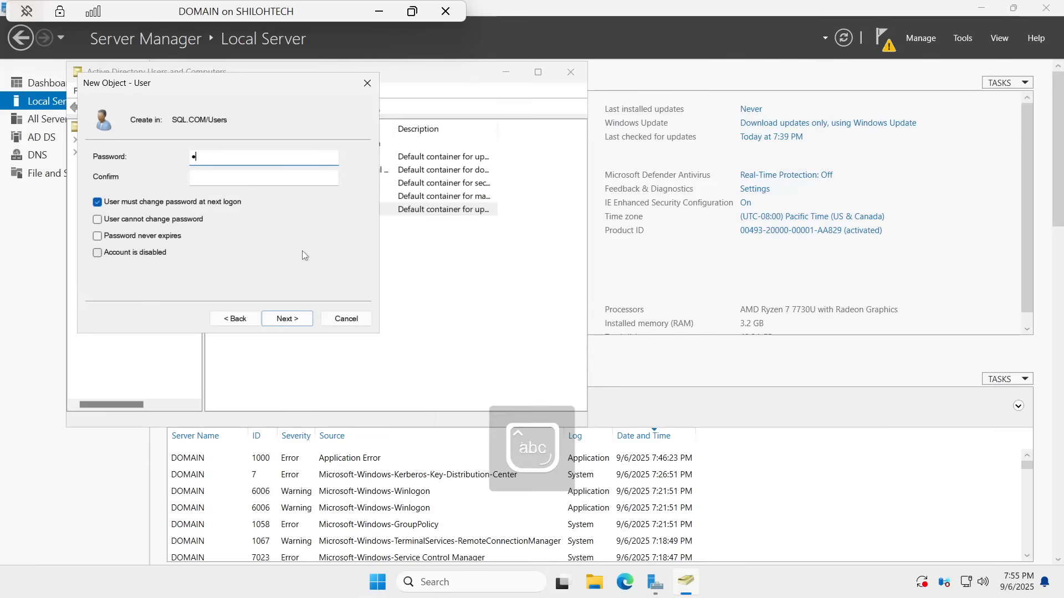
{"action": "type", "text": "••••••••••"}
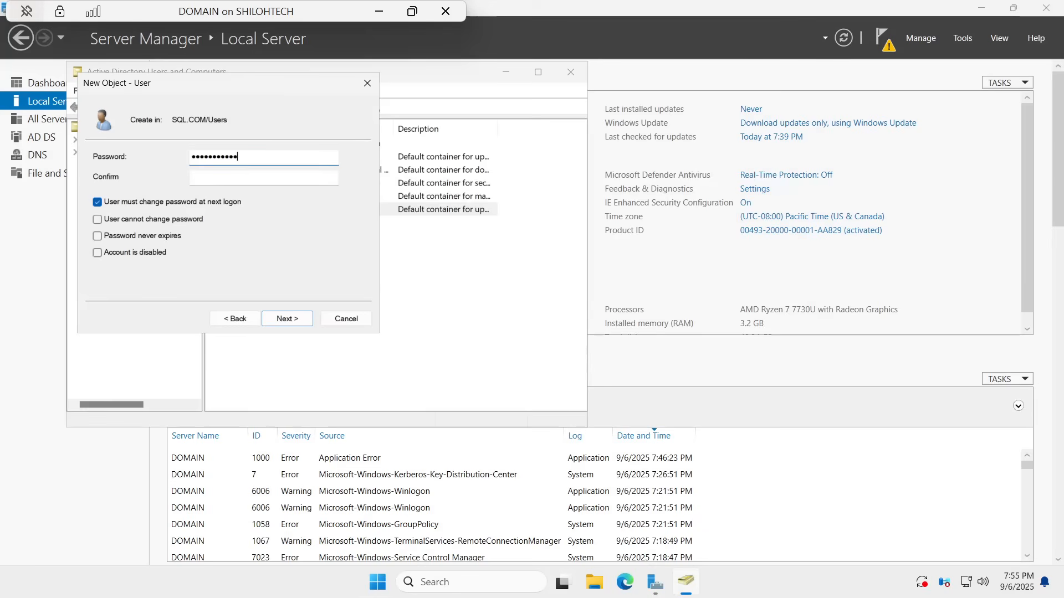
{"action": "left_click", "coordinate": [233, 171]}
{"action": "key", "text": "Caps_Lock"}
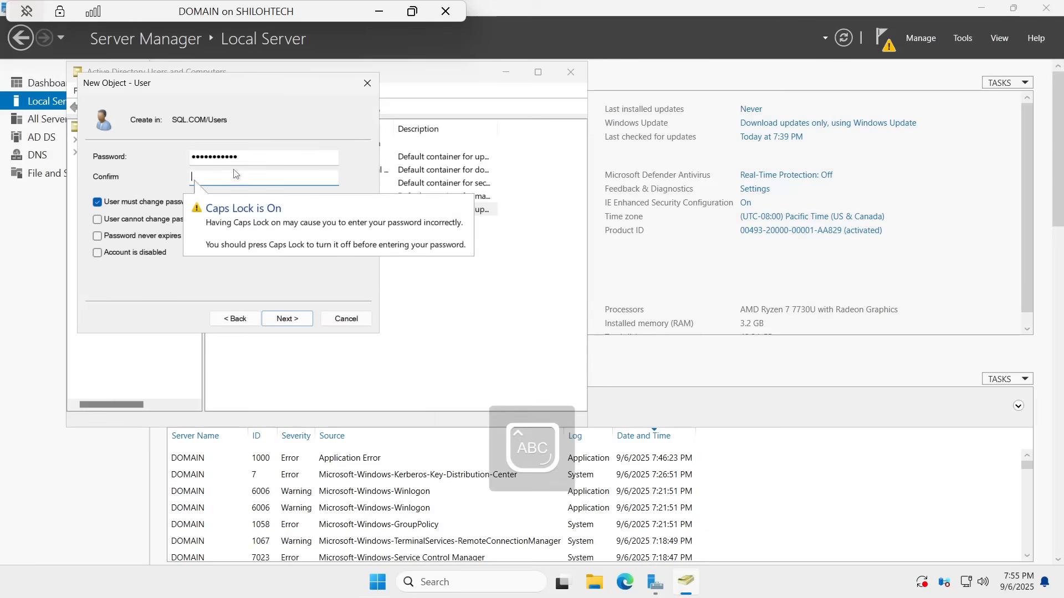
{"action": "key", "text": "Caps_Lock"}
{"action": "type", "text": "Passwor"}
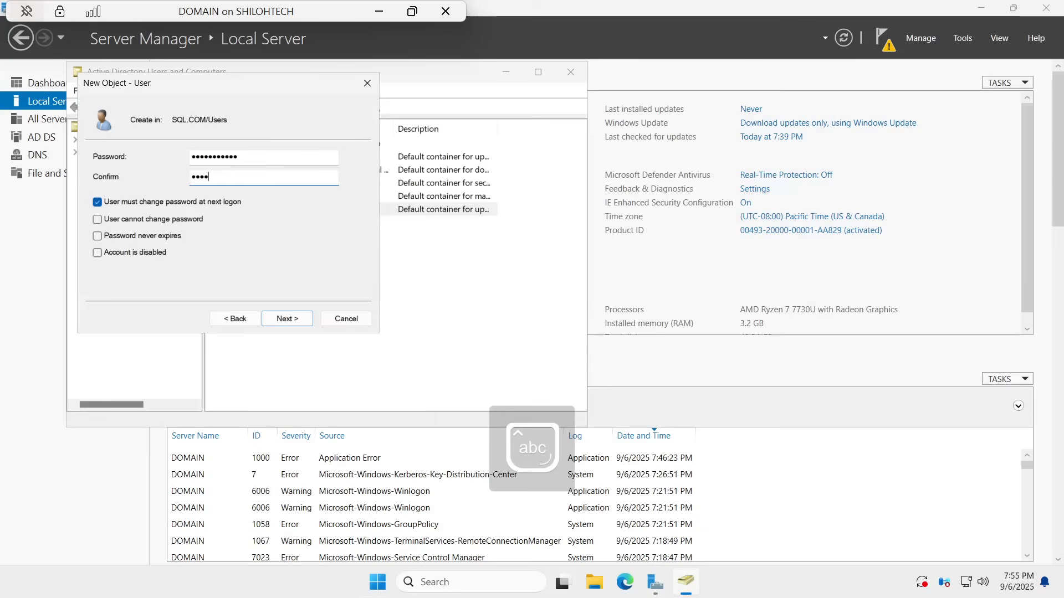
{"action": "type", "text": "d123"}
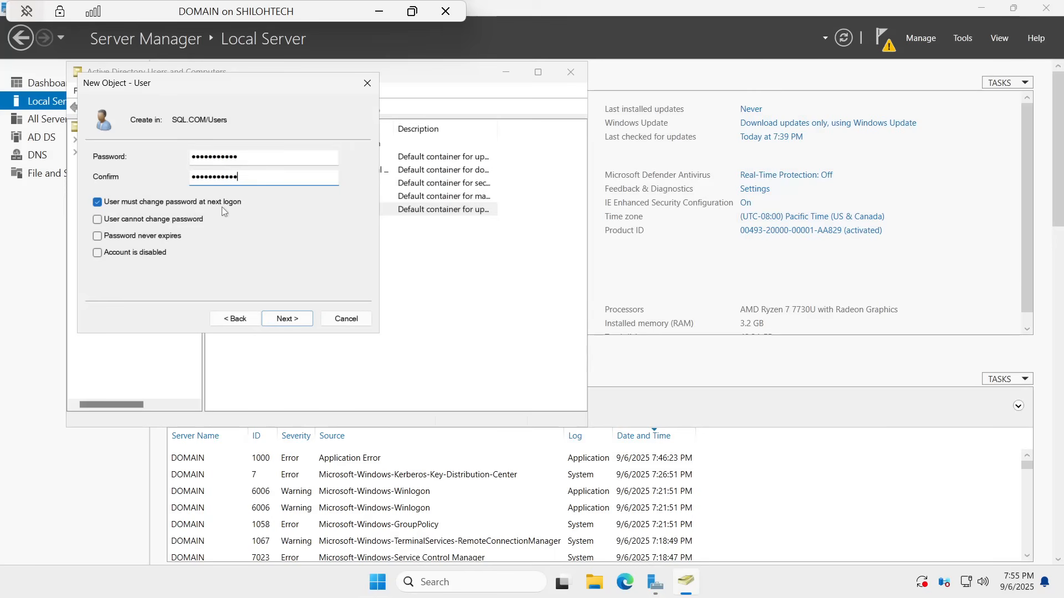
Step: Clear 'User must change password at next logon', set 'Password never expires', and finish
{"action": "left_click", "coordinate": [99, 203]}
{"action": "left_click", "coordinate": [97, 237]}
{"action": "left_click", "coordinate": [288, 320]}
{"action": "left_click", "coordinate": [287, 322]}
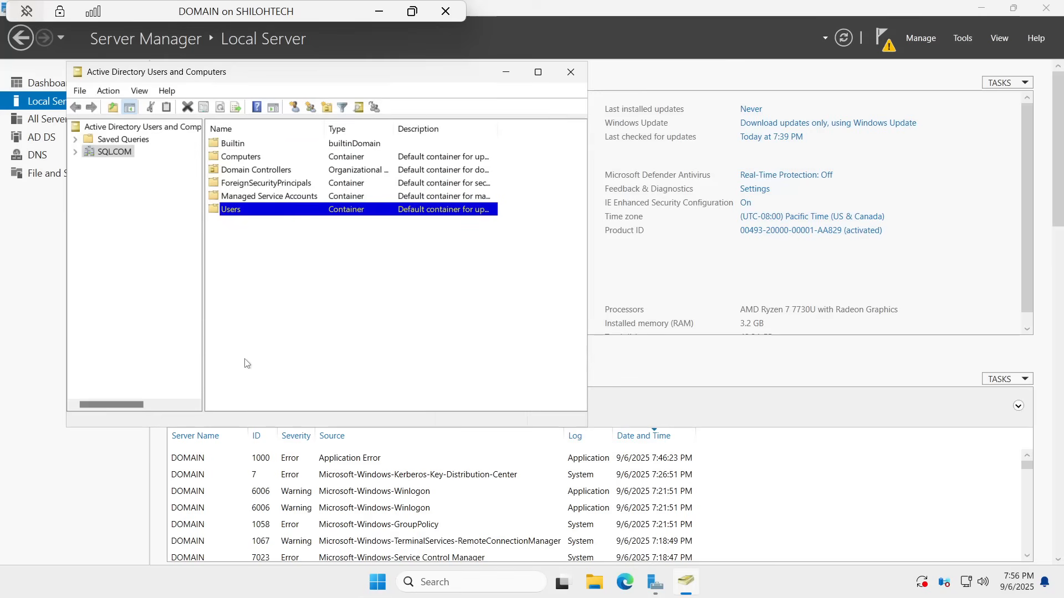
Step: Start a new user in the Users container with its first name, surname and logon name
{"action": "right_click", "coordinate": [237, 212]}
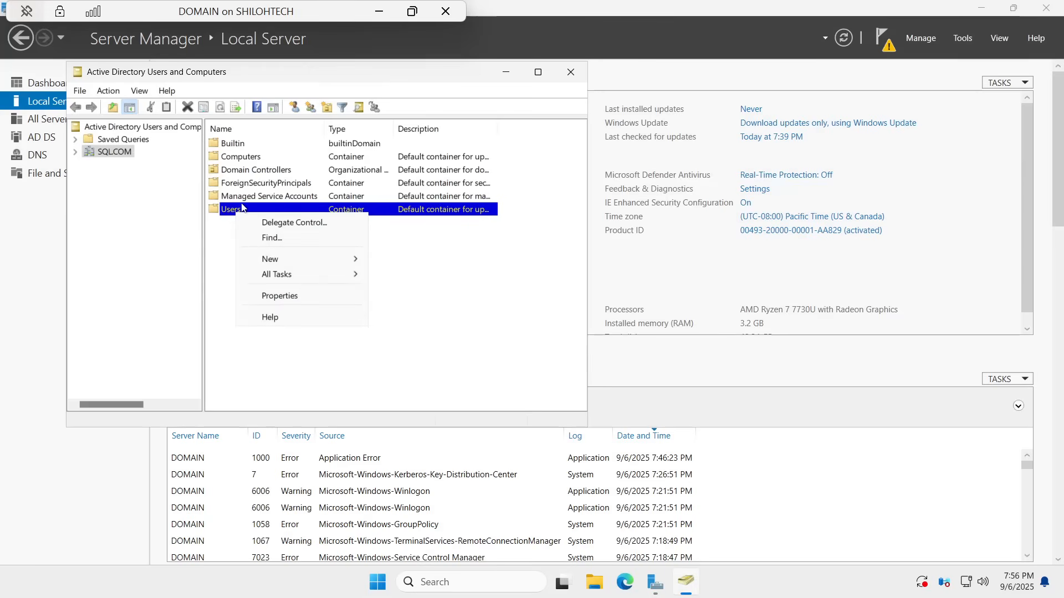
{"action": "mouse_move", "coordinate": [296, 260]}
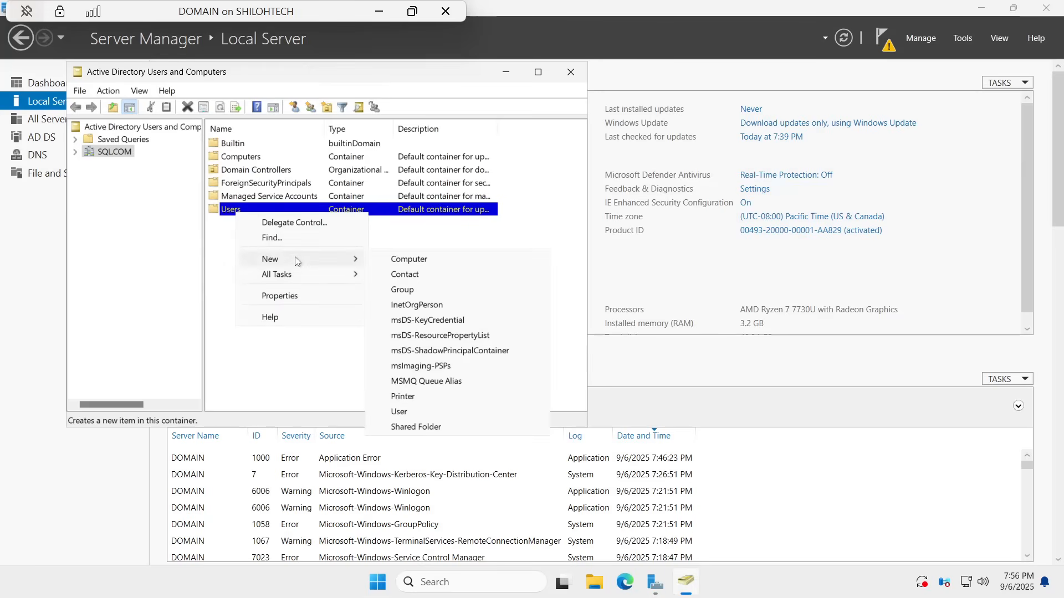
{"action": "left_click", "coordinate": [400, 412]}
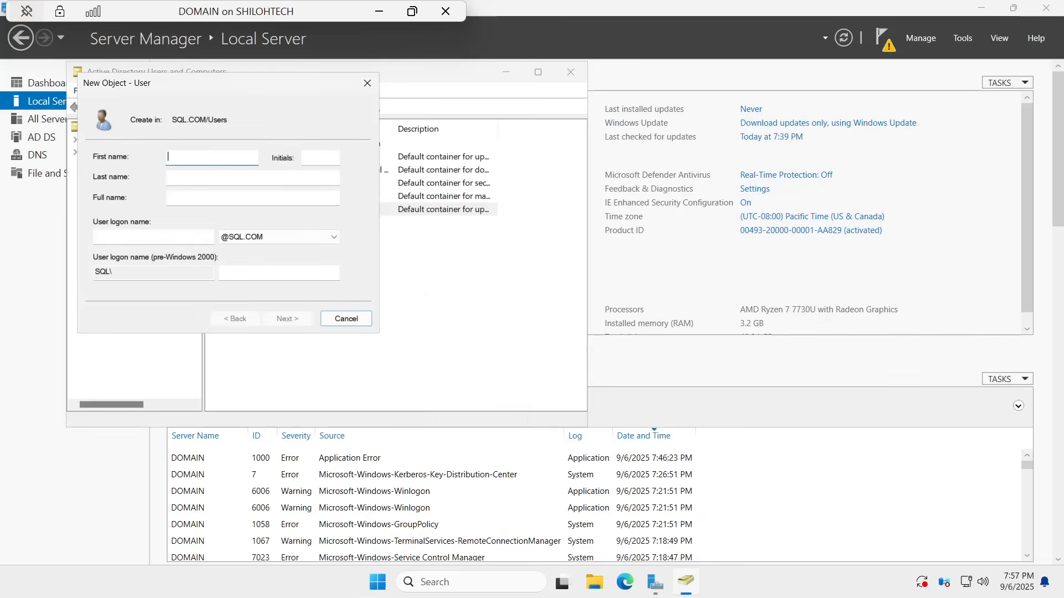
{"action": "type", "text": "agnes"}
{"action": "left_click", "coordinate": [211, 177]}
{"action": "type", "text": "k"}
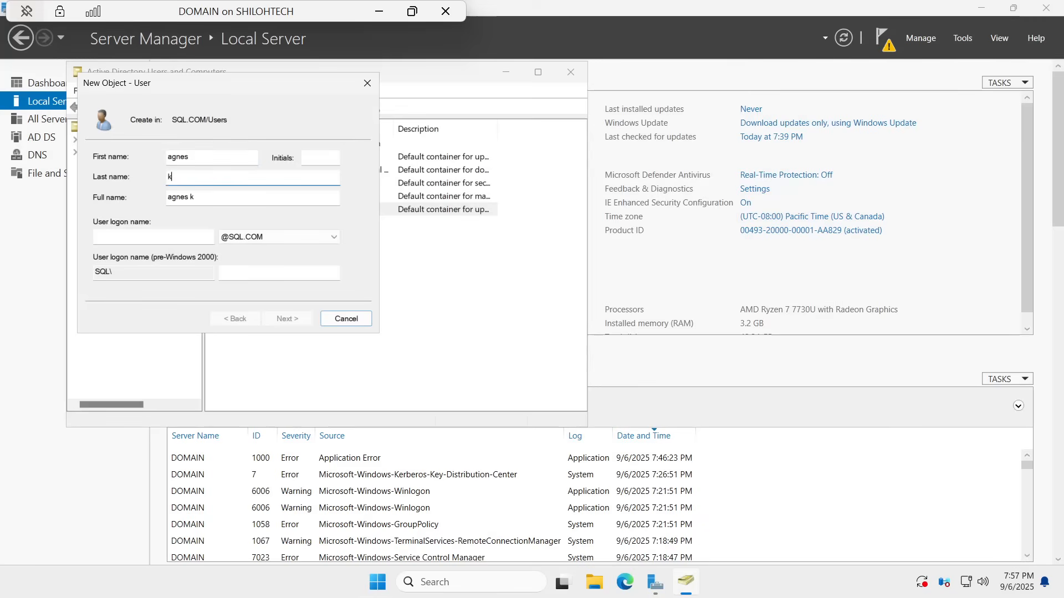
{"action": "left_click", "coordinate": [169, 238]}
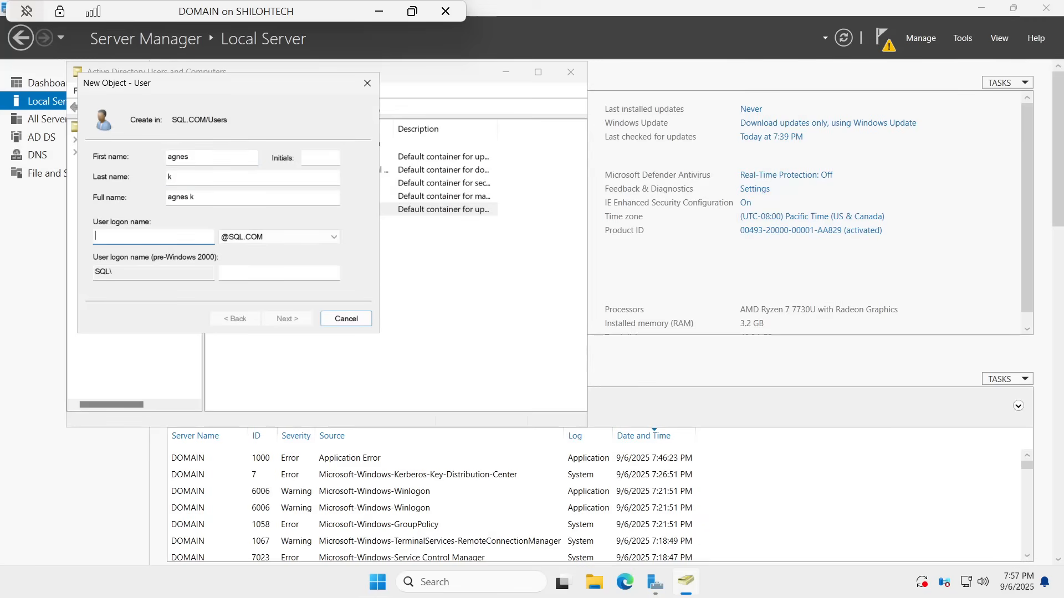
{"action": "type", "text": "agne"}
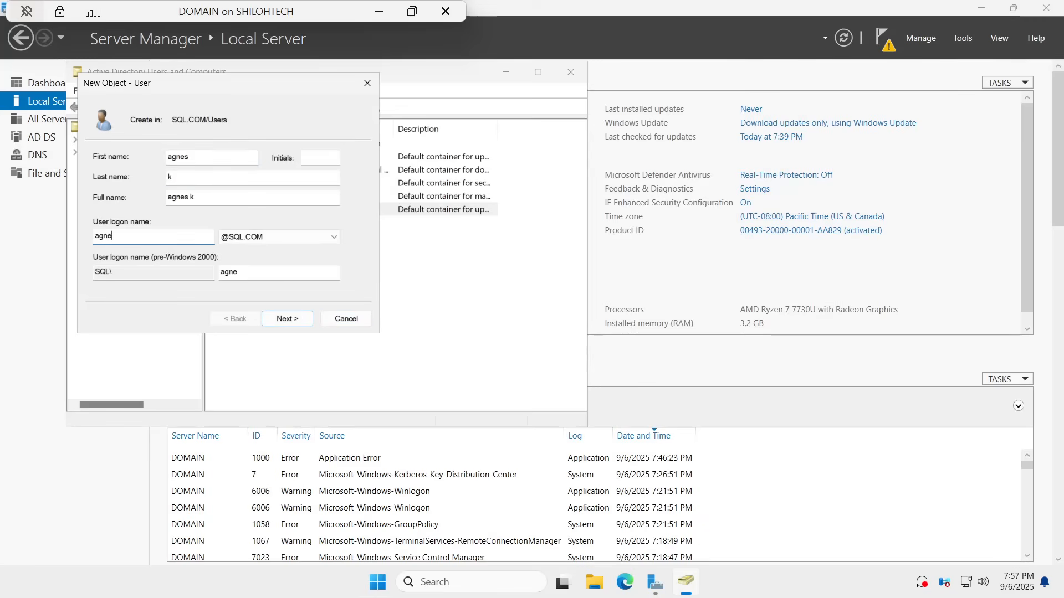
{"action": "type", "text": "s.k"}
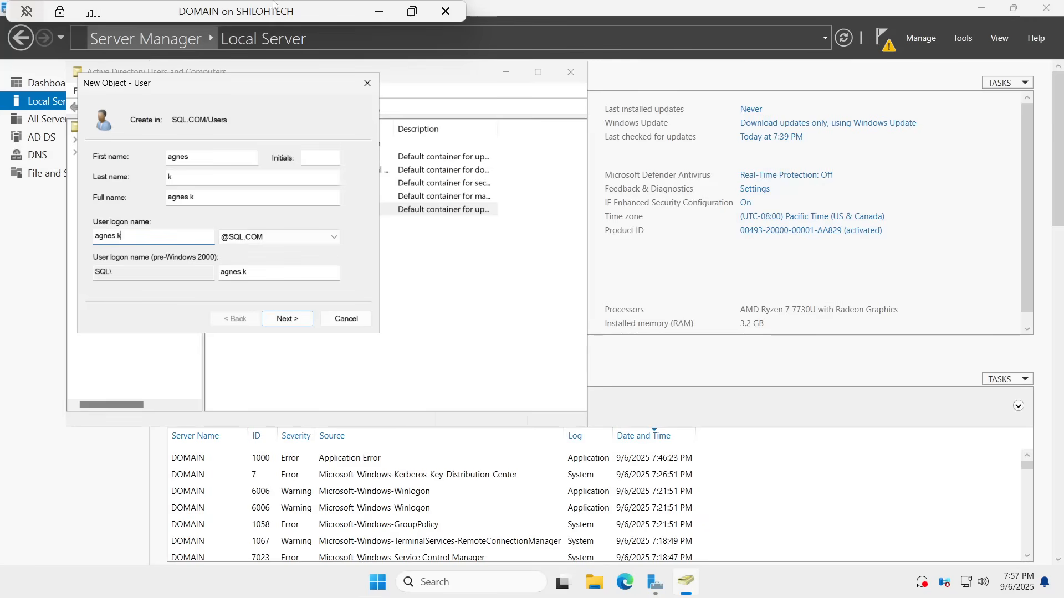
{"action": "left_click", "coordinate": [286, 320]}
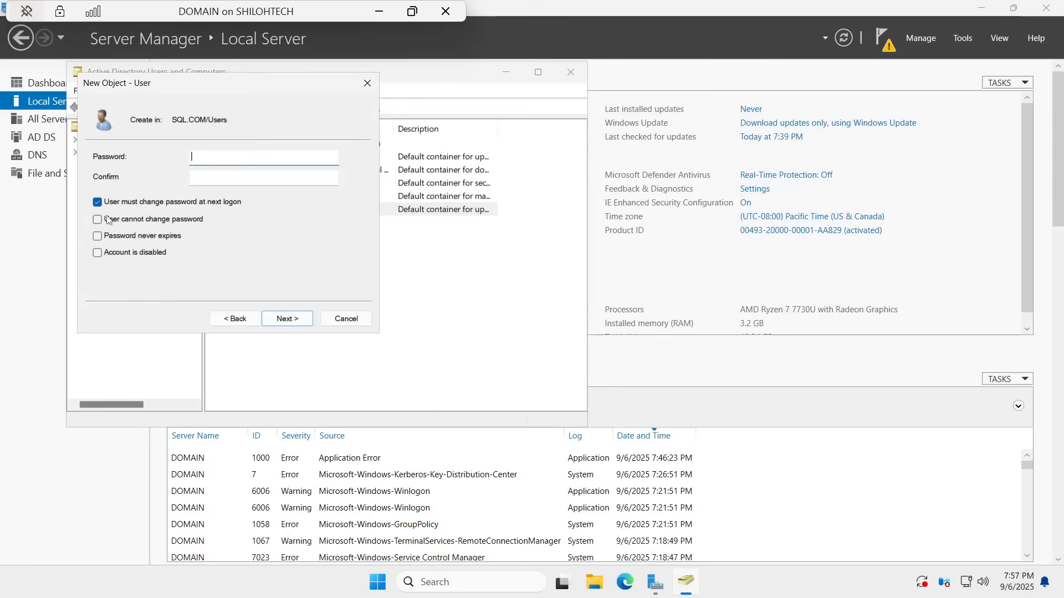
Step: Clear 'User must change password at next logon' and enter the account password
{"action": "left_click", "coordinate": [98, 203]}
{"action": "left_click", "coordinate": [265, 156]}
{"action": "key", "text": "Caps_Lock"}
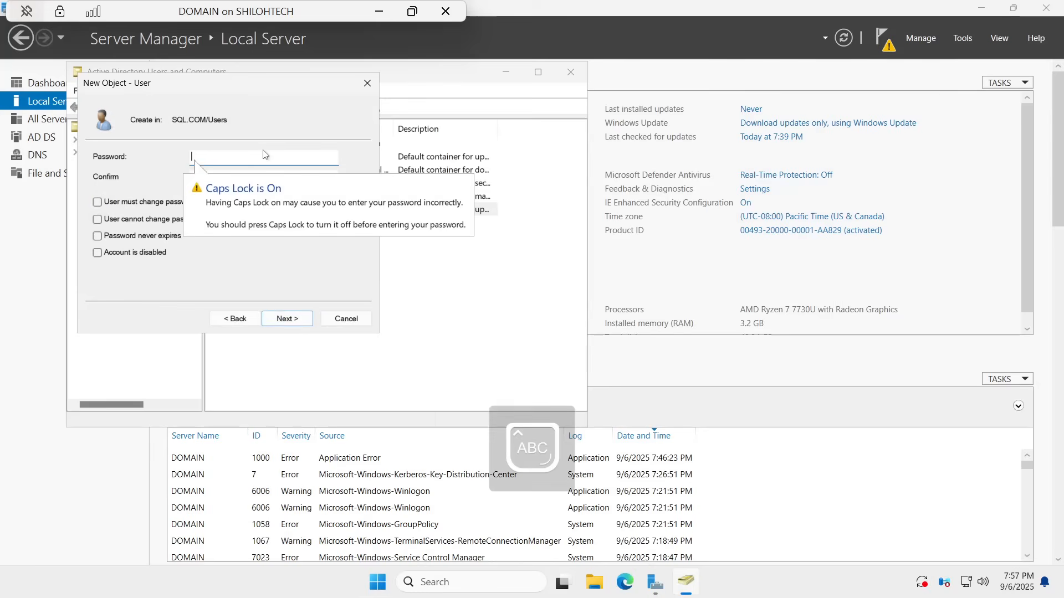
{"action": "type", "text": "•"}
{"action": "key", "text": "Caps_Lock"}
{"action": "type", "text": "•••"}
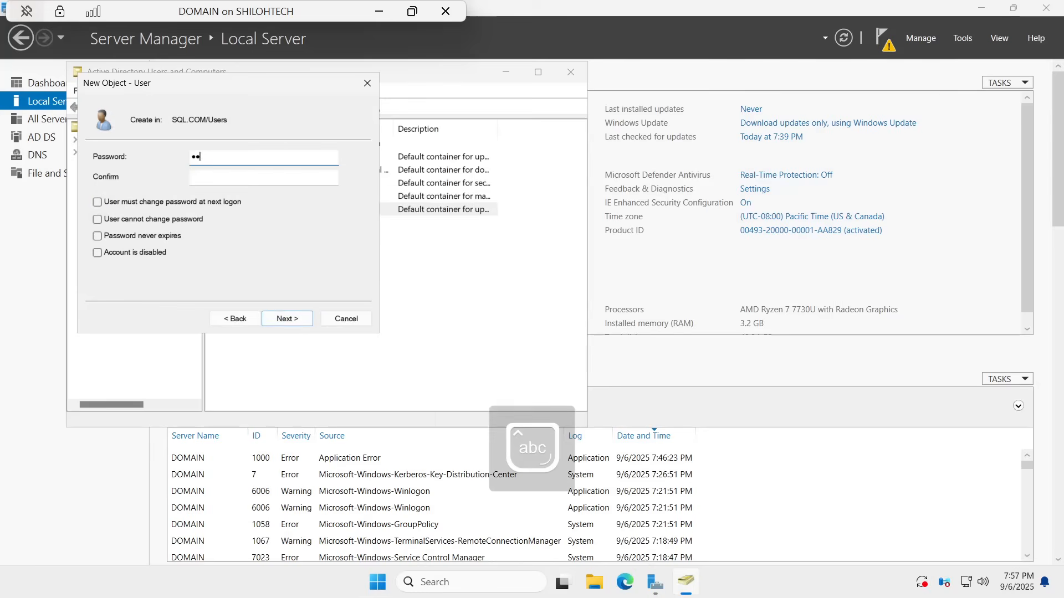
{"action": "type", "text": "•••••••"}
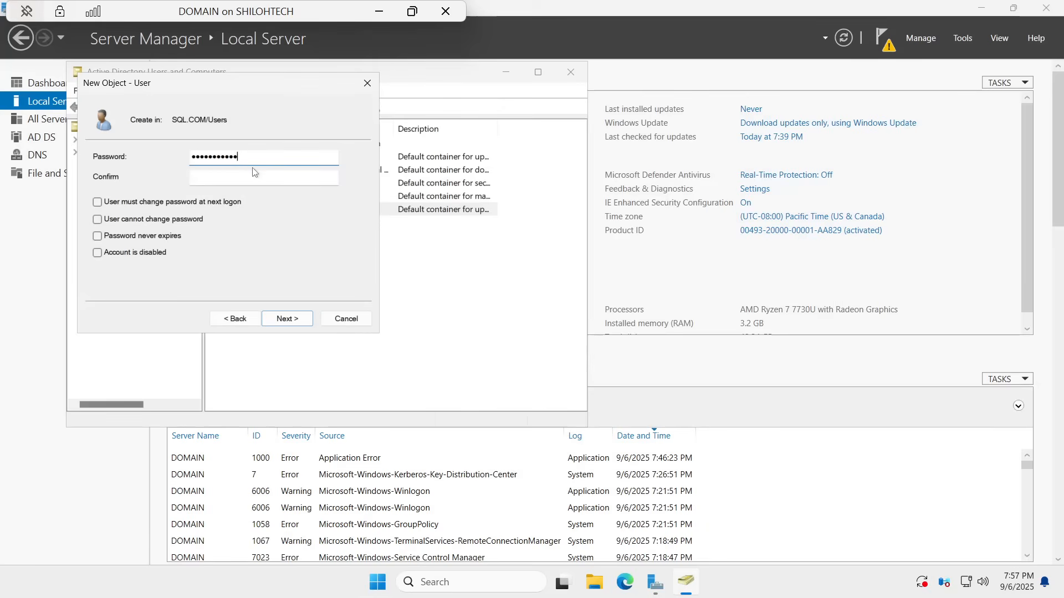
Step: Confirm the password and finish creating the second user
{"action": "left_click", "coordinate": [253, 177]}
{"action": "key", "text": "Caps_Lock"}
{"action": "type", "text": "•"}
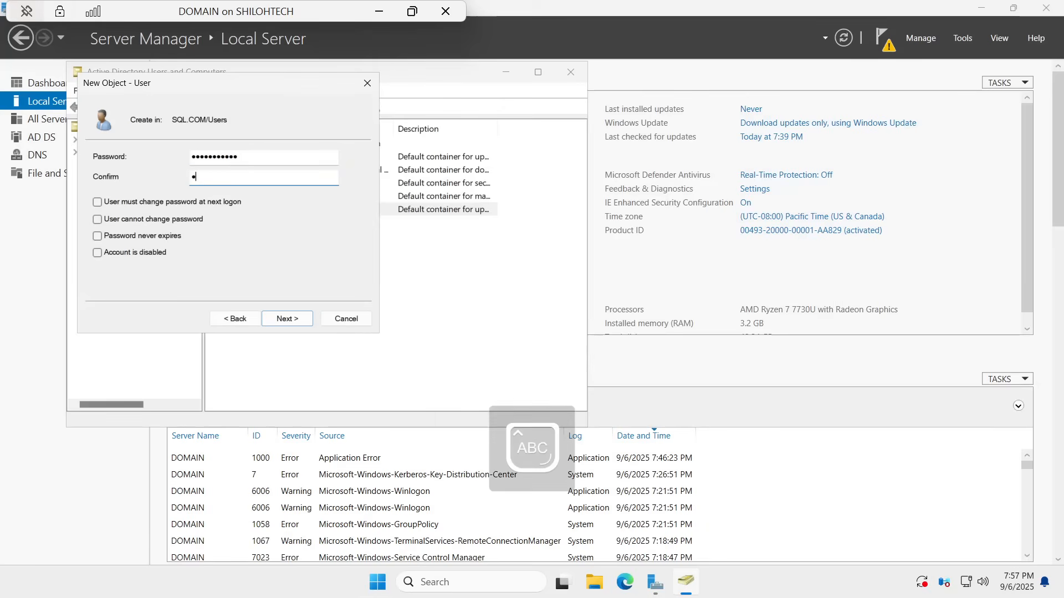
{"action": "key", "text": "Caps_Lock"}
{"action": "type", "text": "••••••••••"}
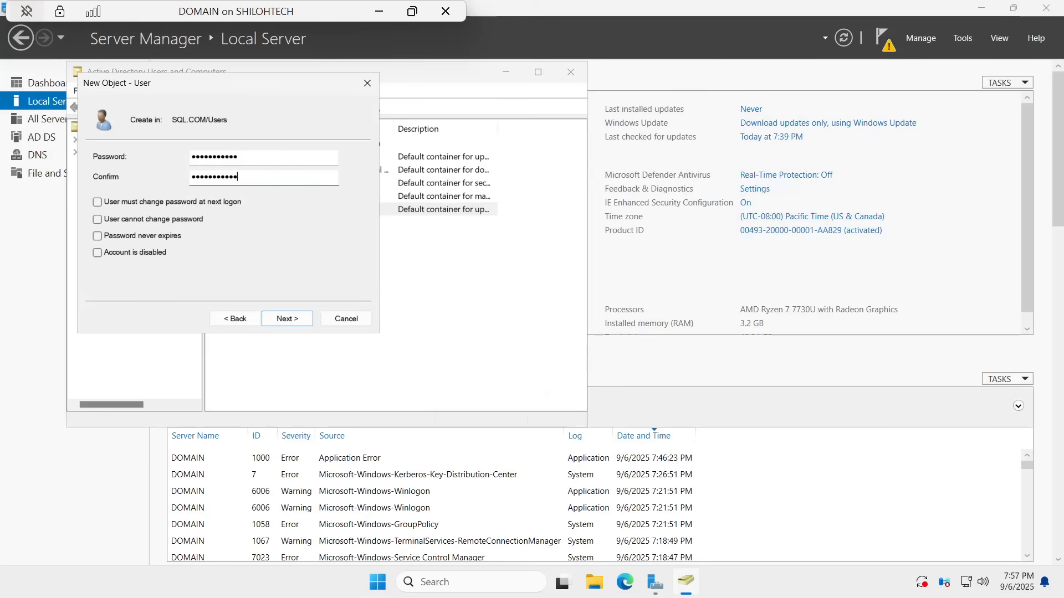
{"action": "left_click", "coordinate": [286, 319]}
{"action": "left_click", "coordinate": [290, 321]}
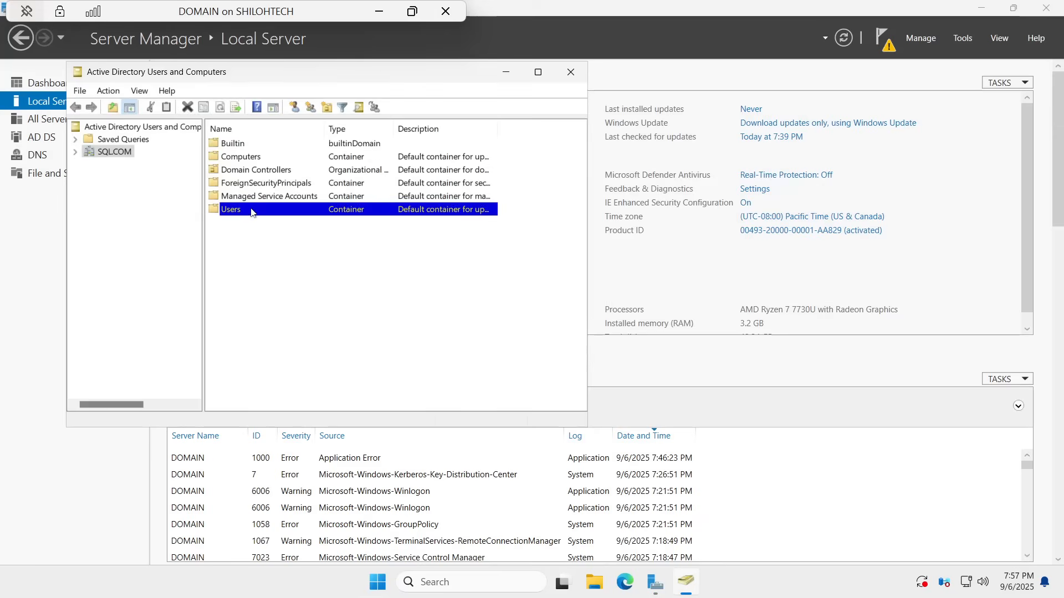
Step: Start another new user in Users and enter its first name and surname initial
{"action": "right_click", "coordinate": [231, 213]}
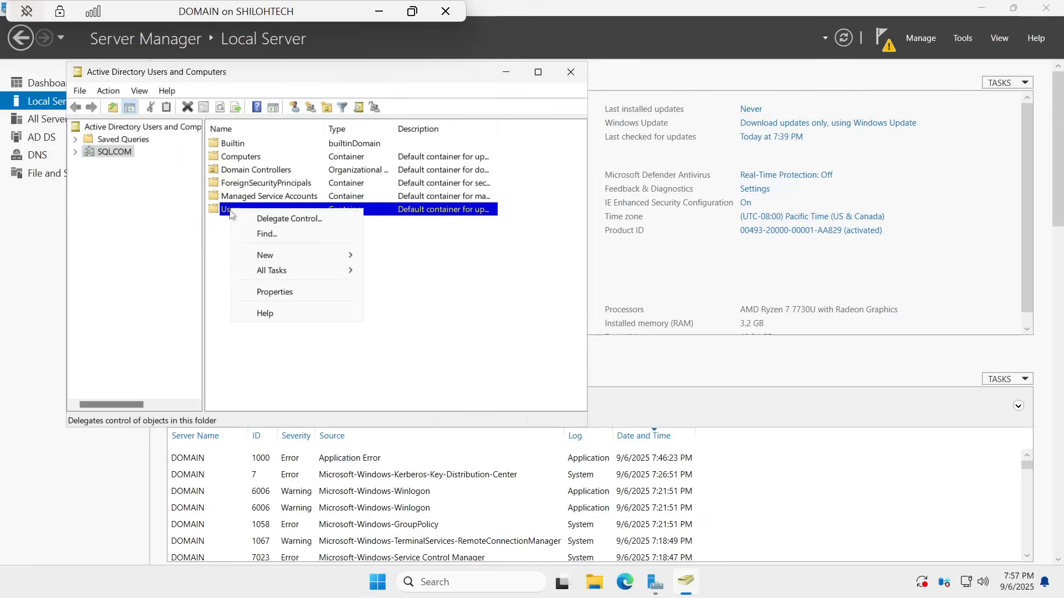
{"action": "mouse_move", "coordinate": [322, 260]}
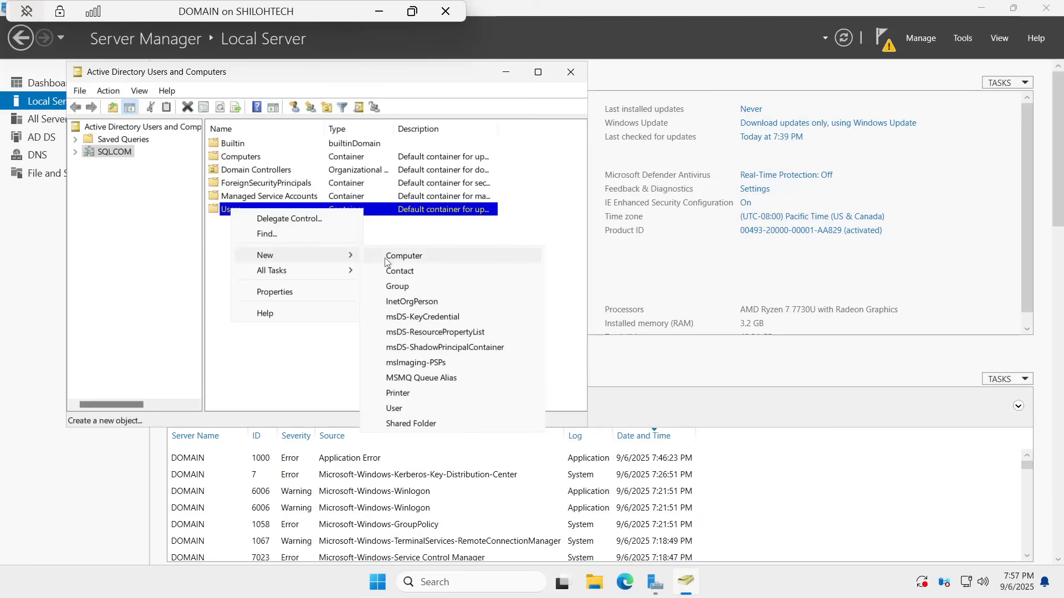
{"action": "left_click", "coordinate": [413, 412]}
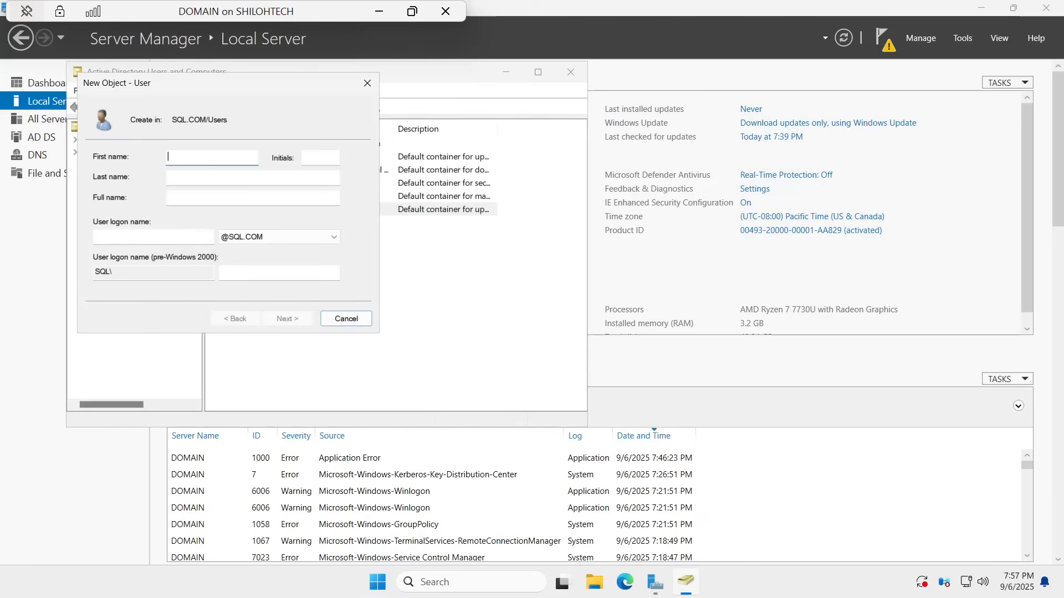
{"action": "type", "text": "Ed"}
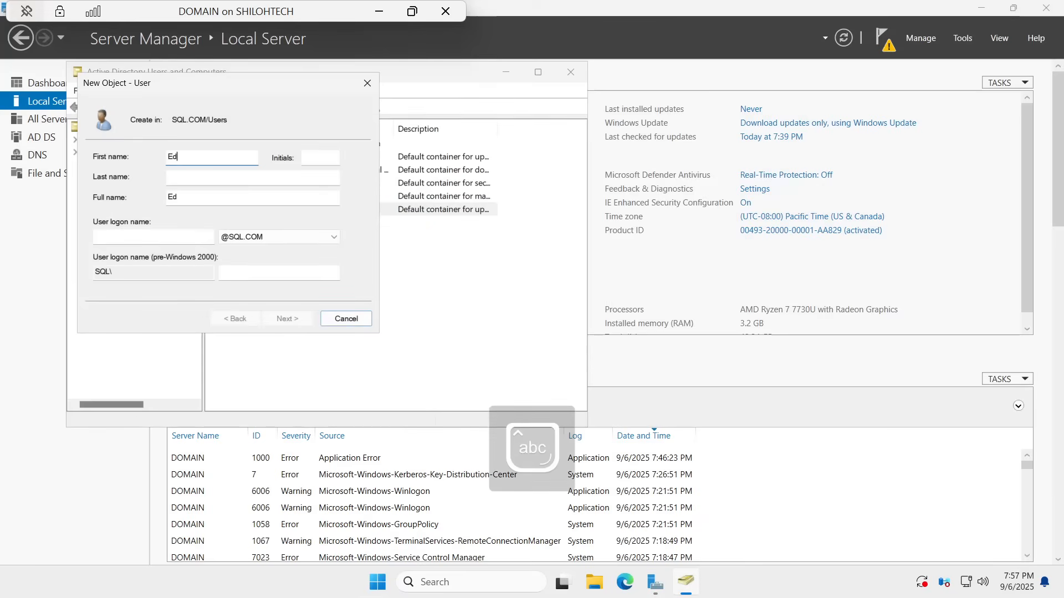
{"action": "type", "text": "en"}
{"action": "left_click", "coordinate": [253, 178]}
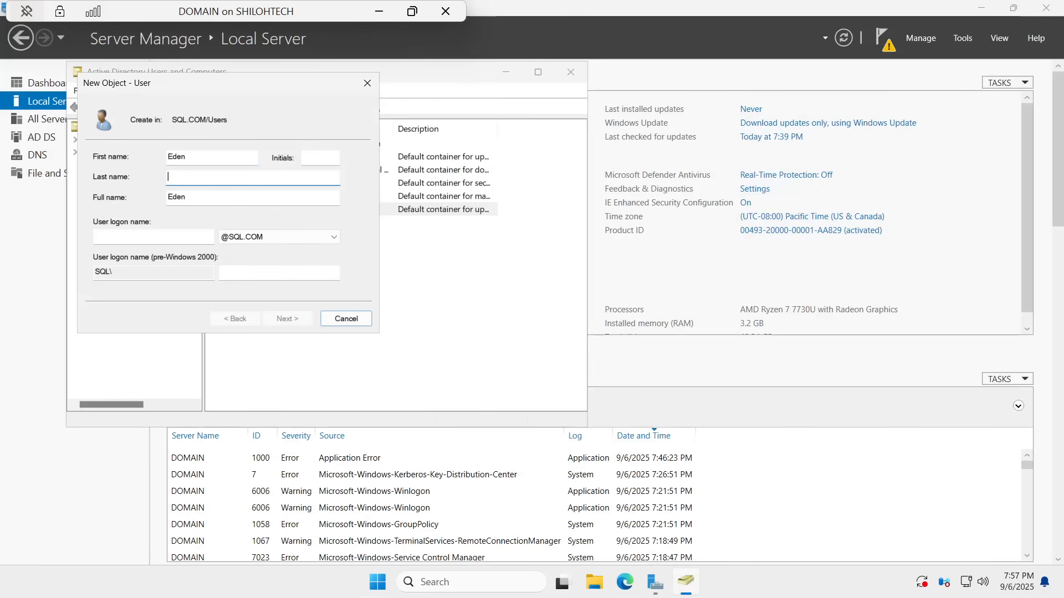
{"action": "key", "text": "Caps_Lock"}
{"action": "type", "text": "T"}
{"action": "key", "text": "Caps_Lock"}
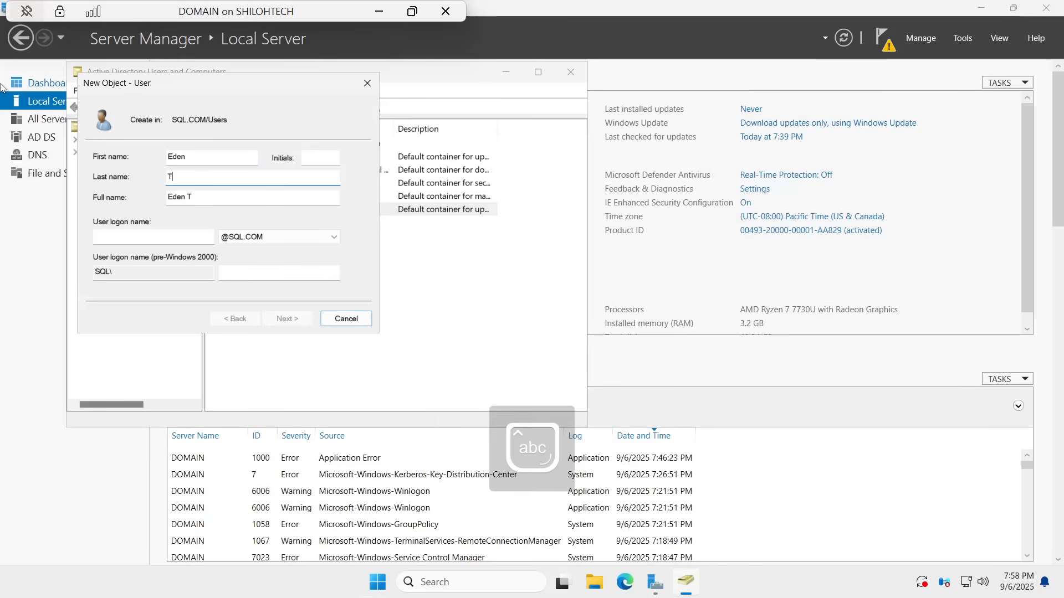
Step: Enter the user's logon name in firstname.initial form and continue to the password step
{"action": "left_click", "coordinate": [153, 237]}
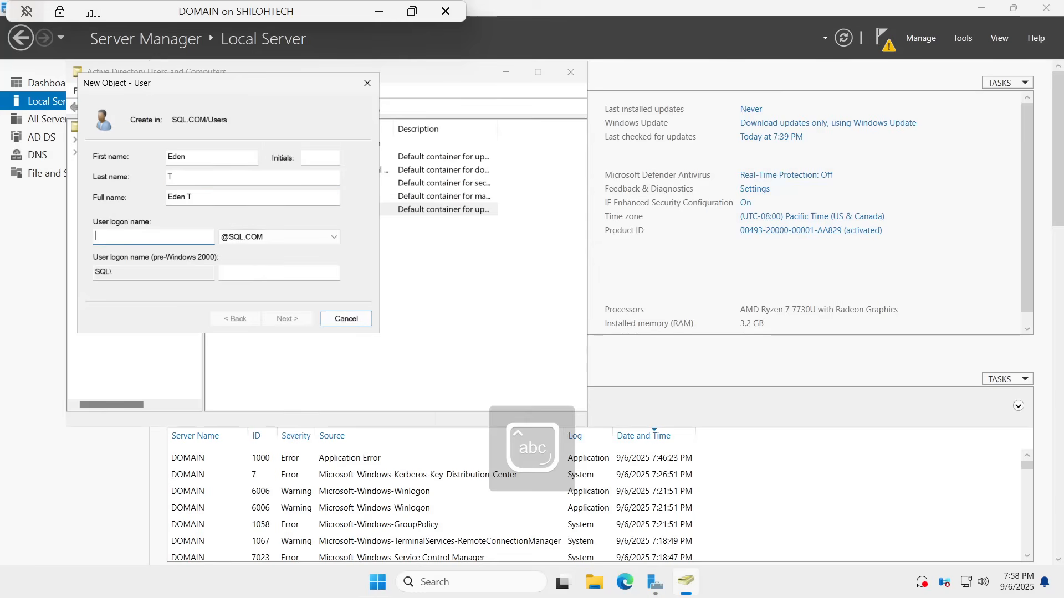
{"action": "key", "text": "Caps_Lock"}
{"action": "type", "text": "E"}
{"action": "key", "text": "Caps_Lock"}
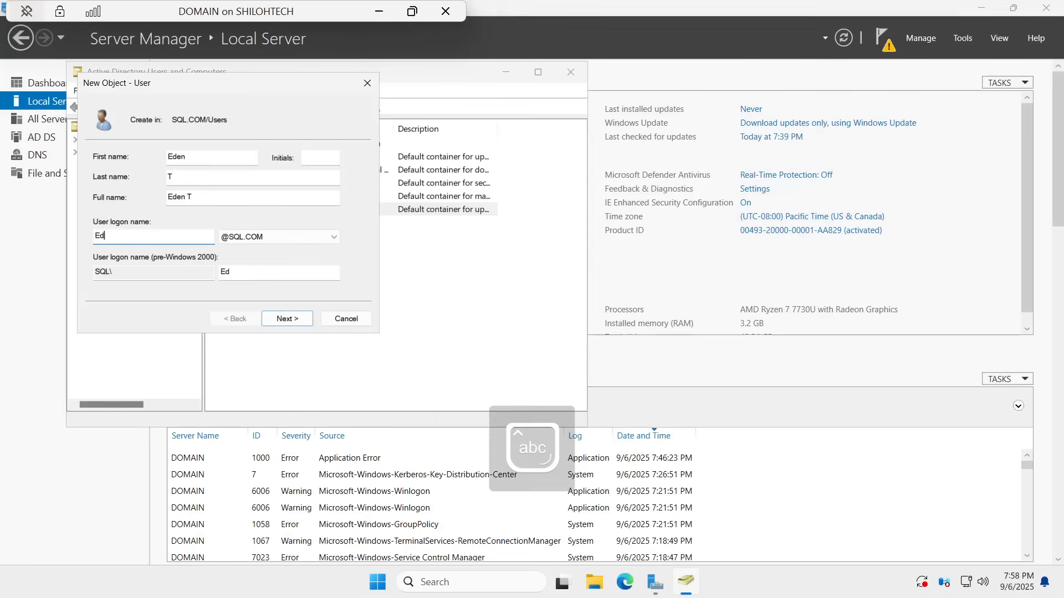
{"action": "type", "text": "den"}
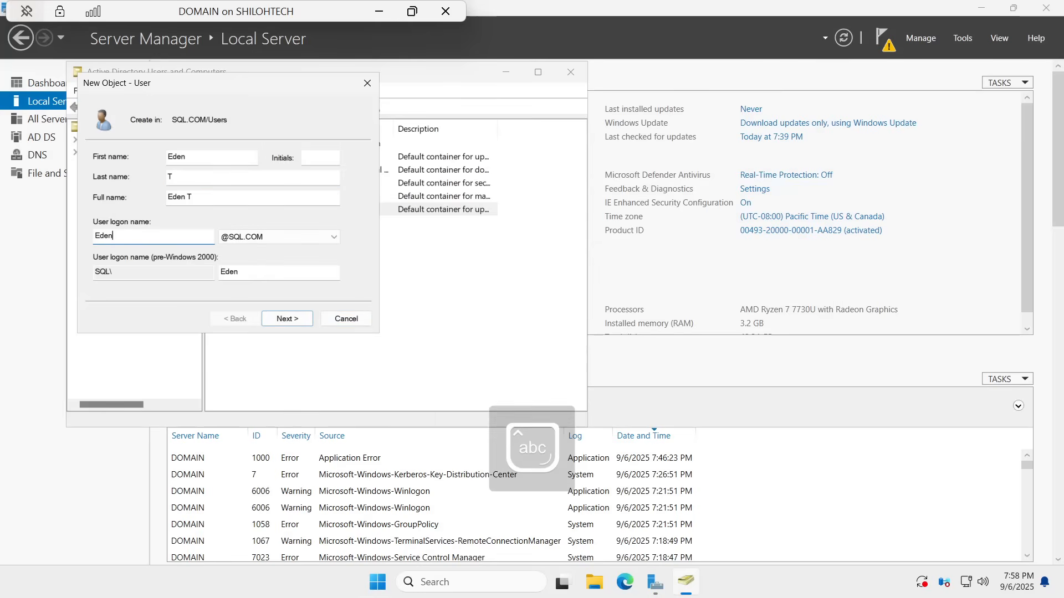
{"action": "type", "text": ".t"}
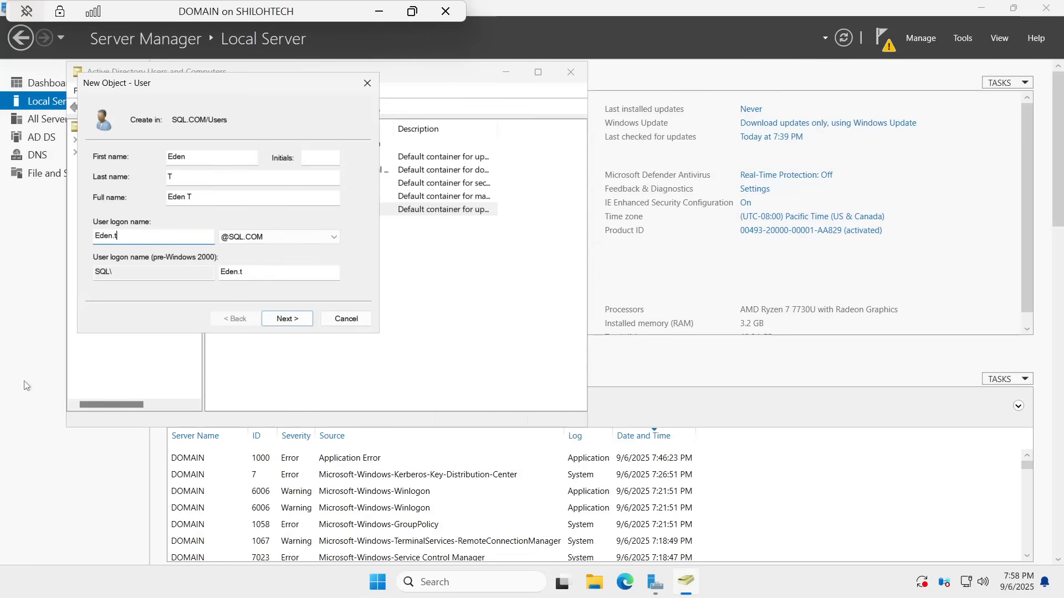
{"action": "left_click", "coordinate": [287, 320]}
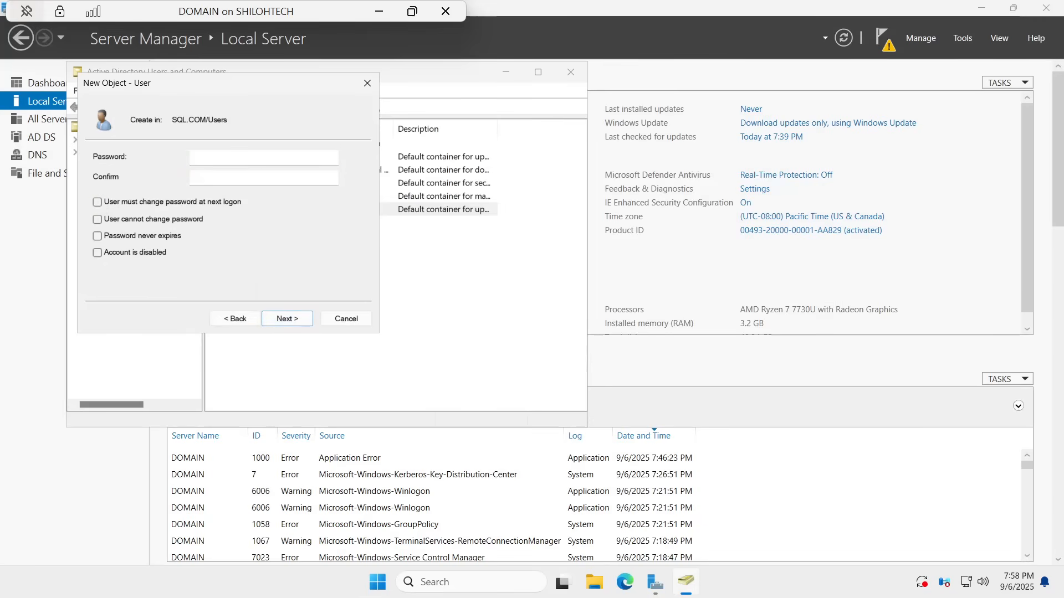
Step: Enter and confirm the third user's password, then finish creating the account
{"action": "key", "text": "Caps_Lock"}
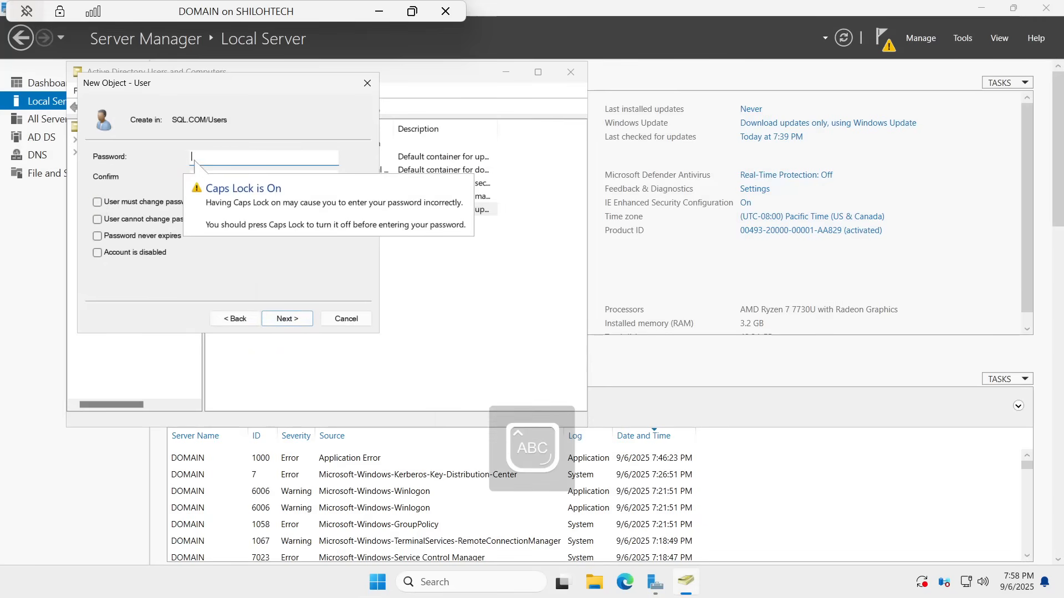
{"action": "key", "text": "Caps_Lock"}
{"action": "type", "text": "Password1"}
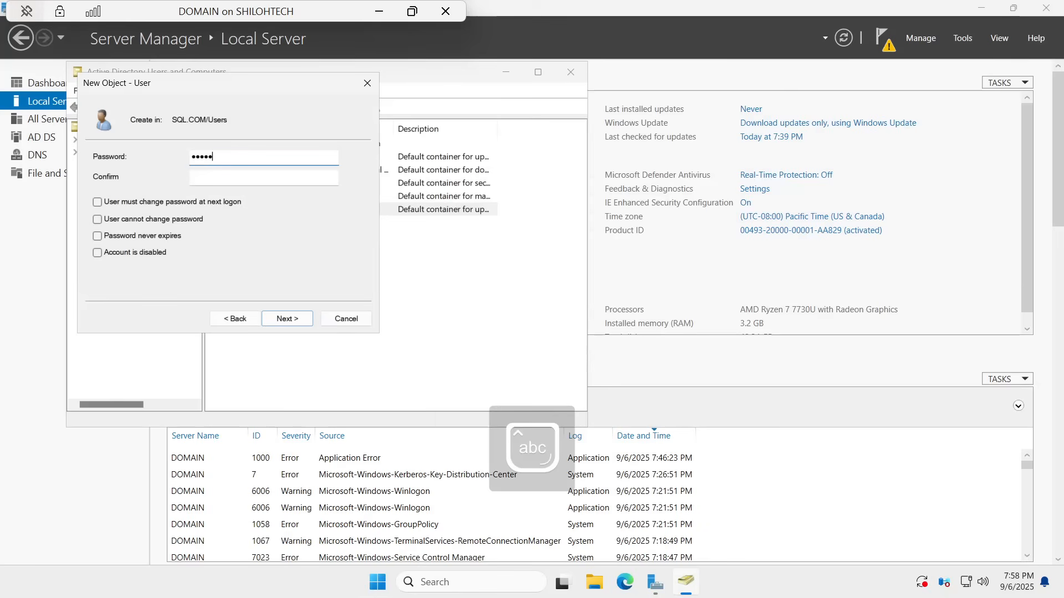
{"action": "type", "text": "23"}
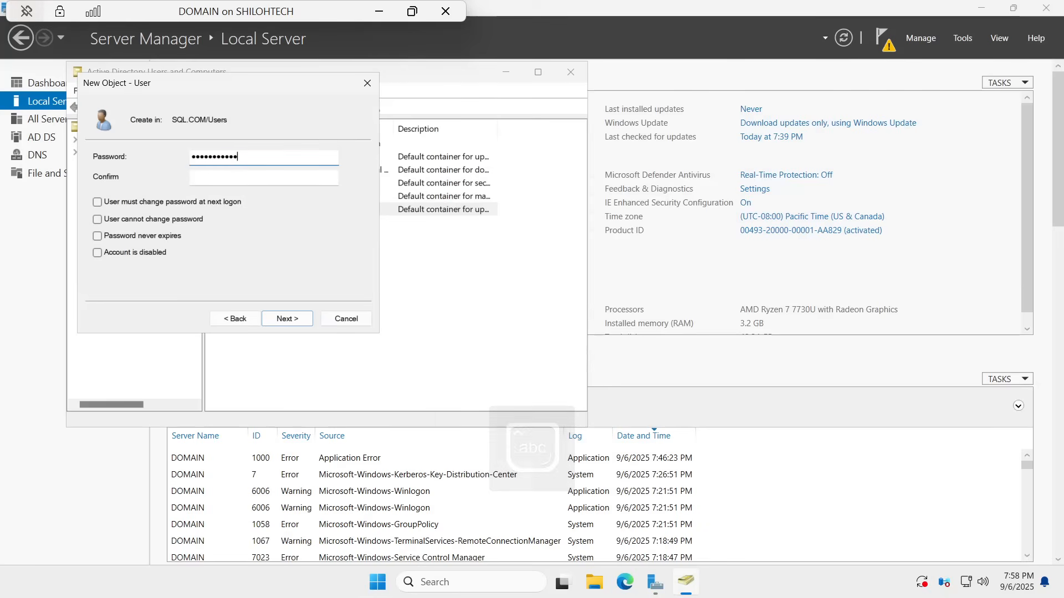
{"action": "key", "text": "Tab"}
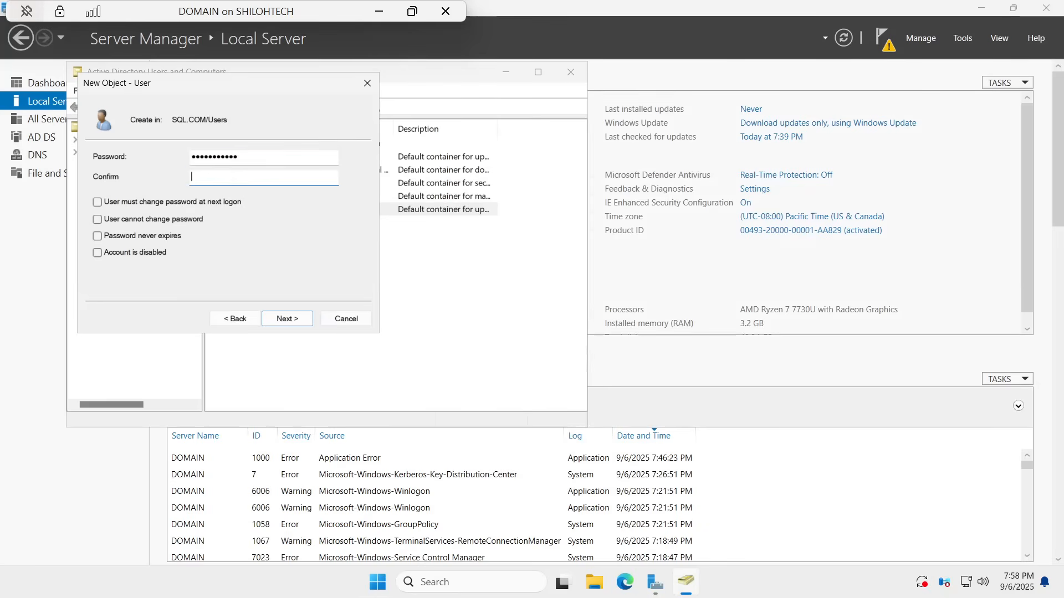
{"action": "key", "text": "Caps_Lock"}
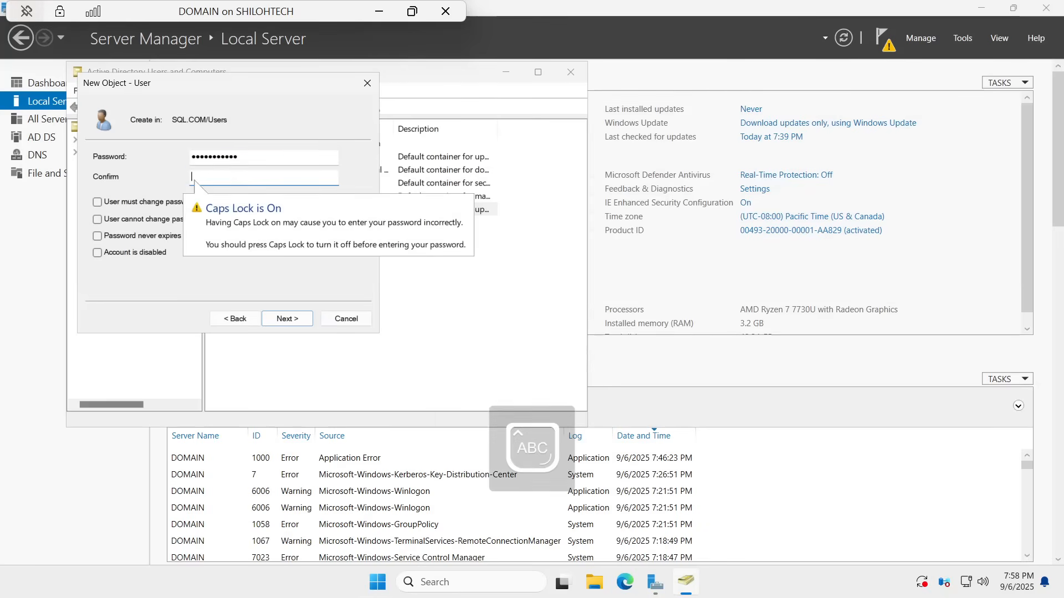
{"action": "type", "text": "P"}
{"action": "key", "text": "Caps_Lock"}
{"action": "type", "text": "asswor"}
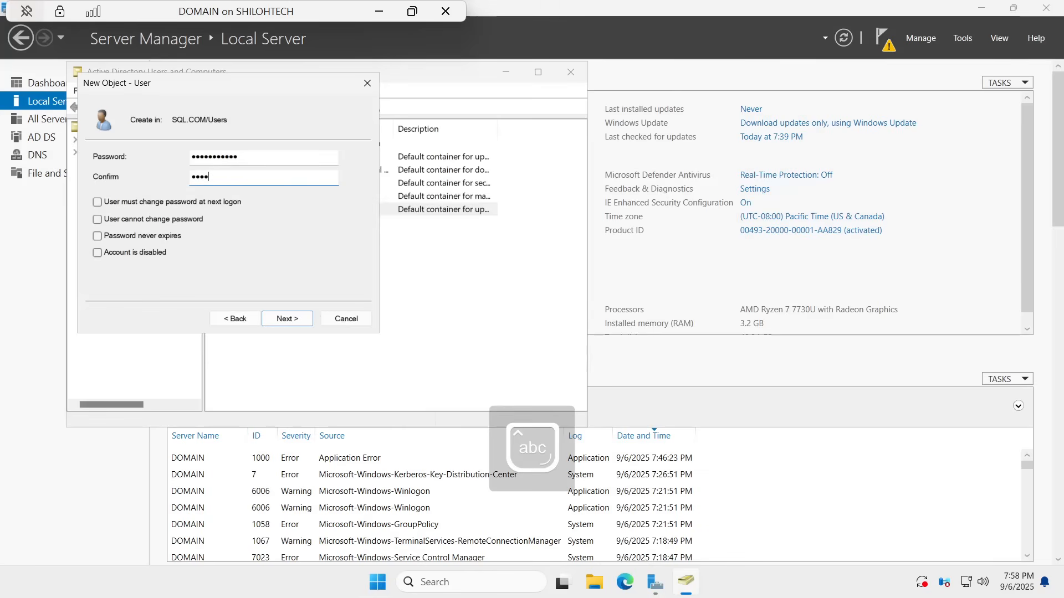
{"action": "type", "text": "d123"}
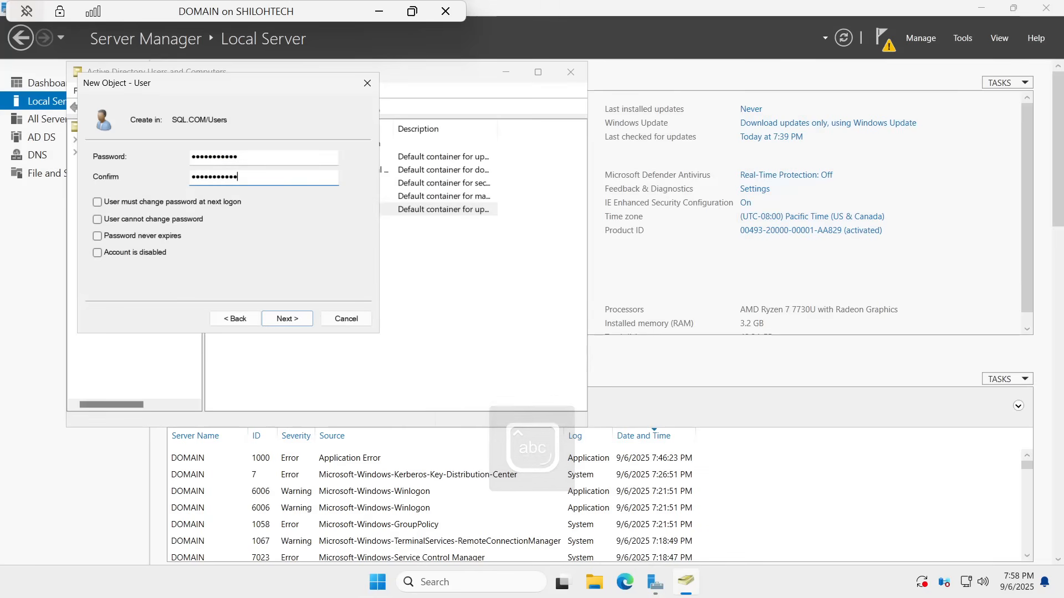
{"action": "left_click", "coordinate": [287, 321]}
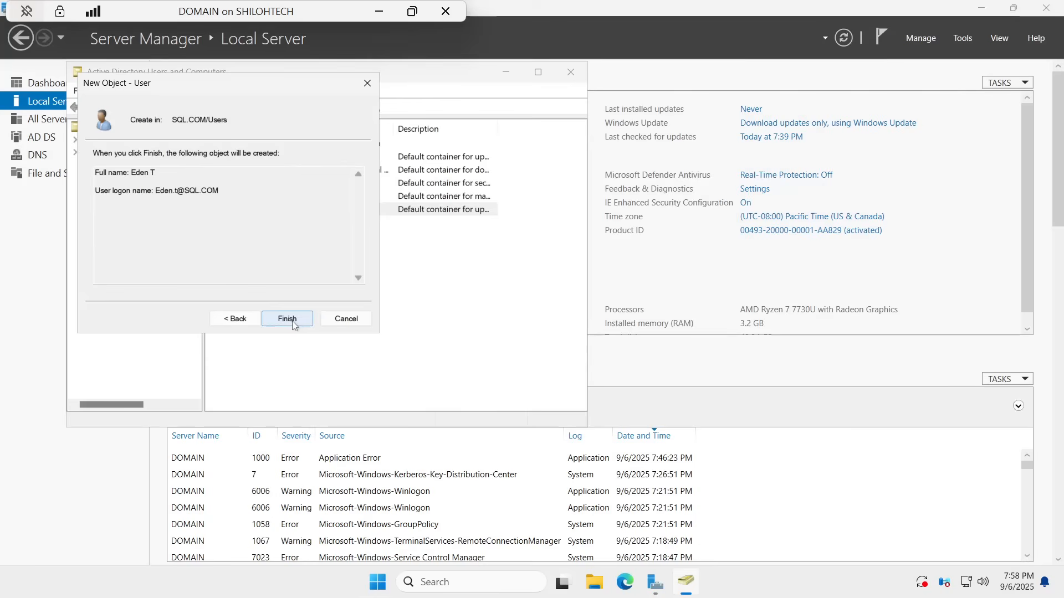
{"action": "left_click", "coordinate": [288, 319]}
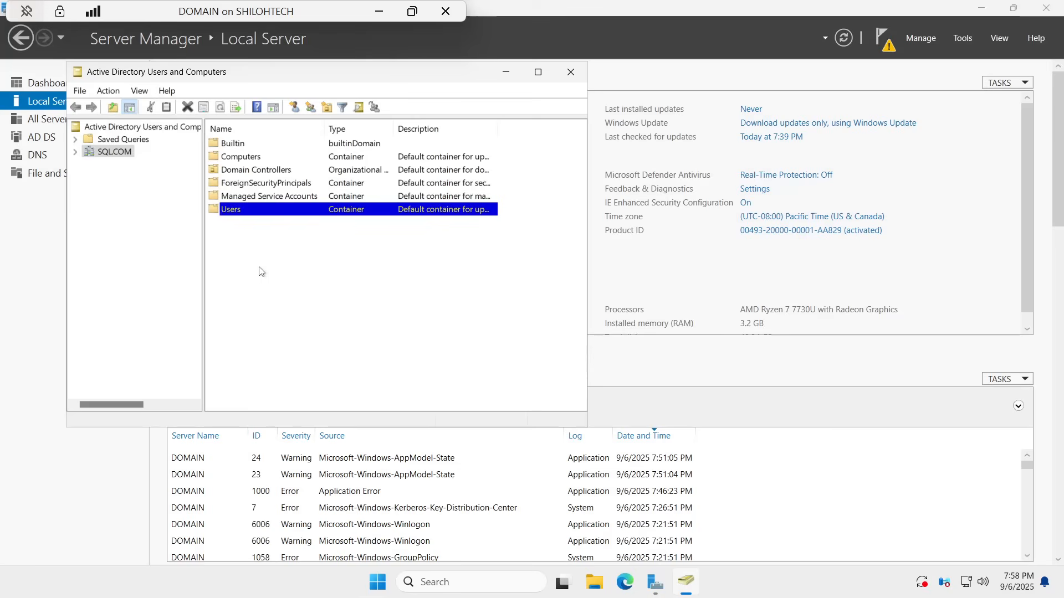
Step: Start a new user in the Managed Service Accounts container
{"action": "left_click", "coordinate": [265, 197]}
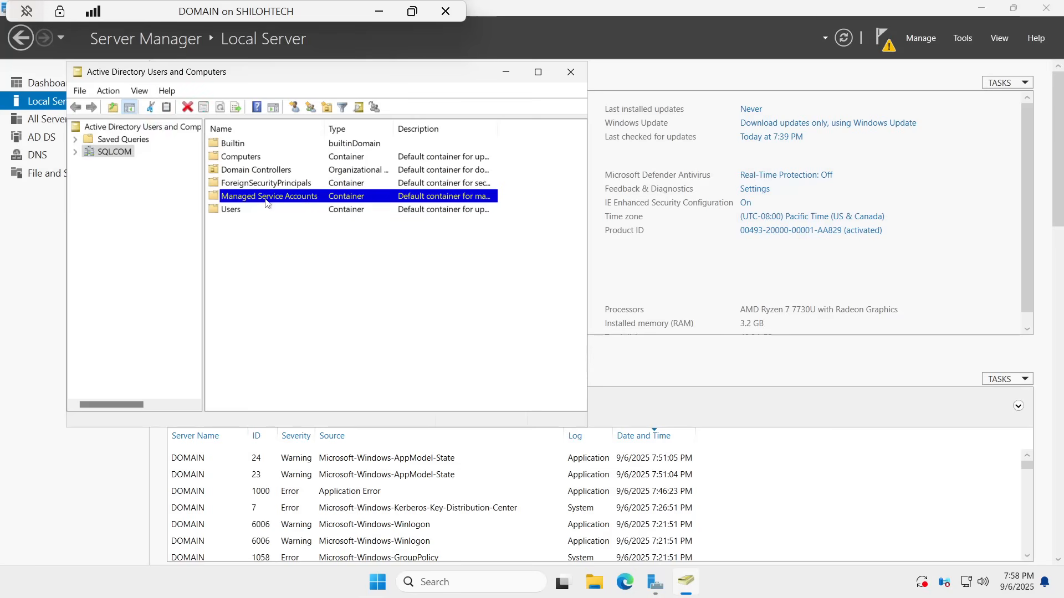
{"action": "right_click", "coordinate": [271, 201]}
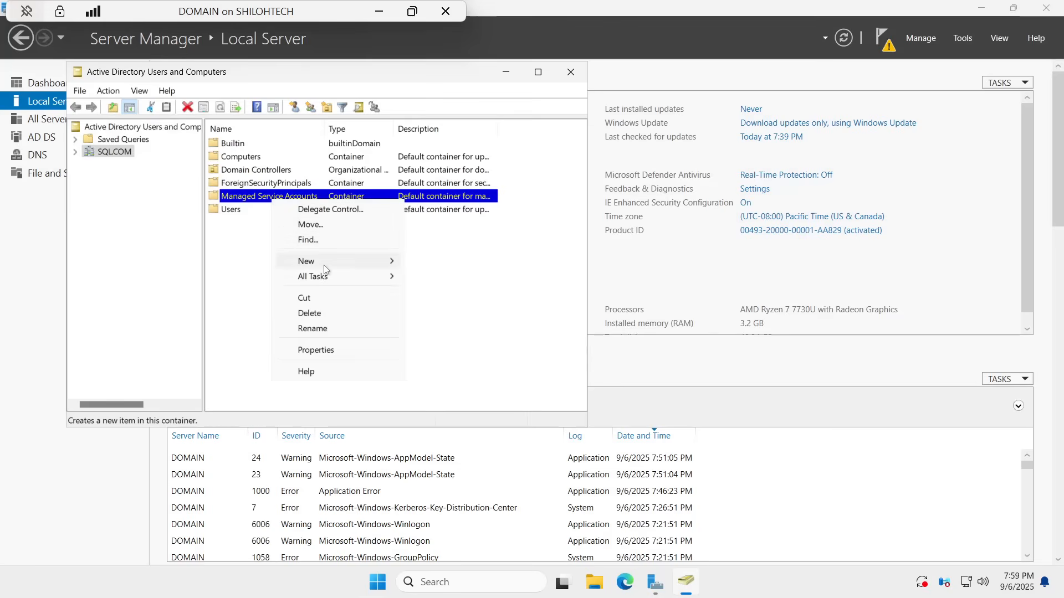
{"action": "mouse_move", "coordinate": [324, 265]}
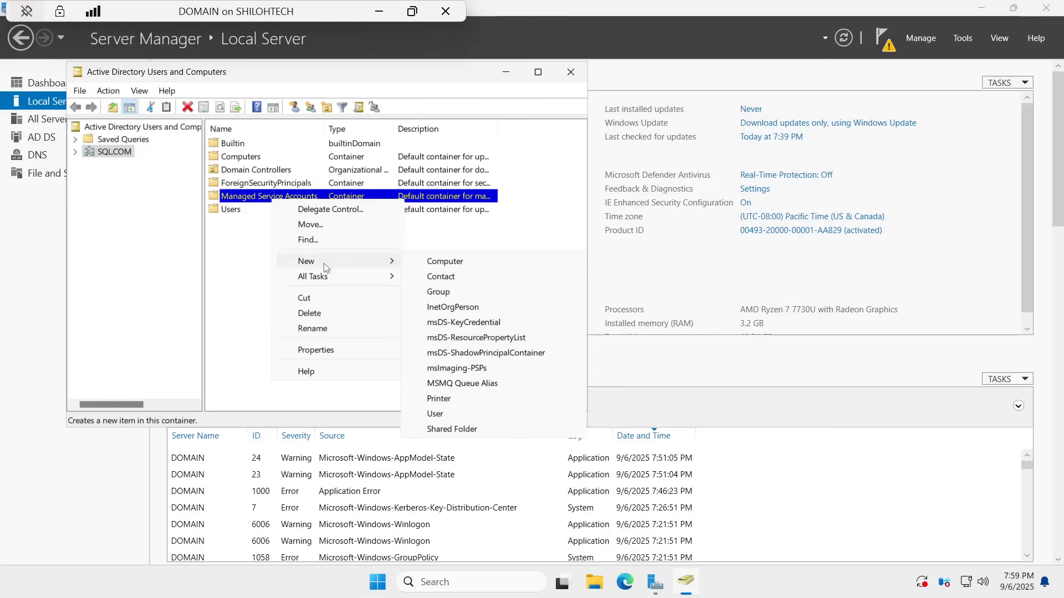
{"action": "left_click", "coordinate": [443, 414]}
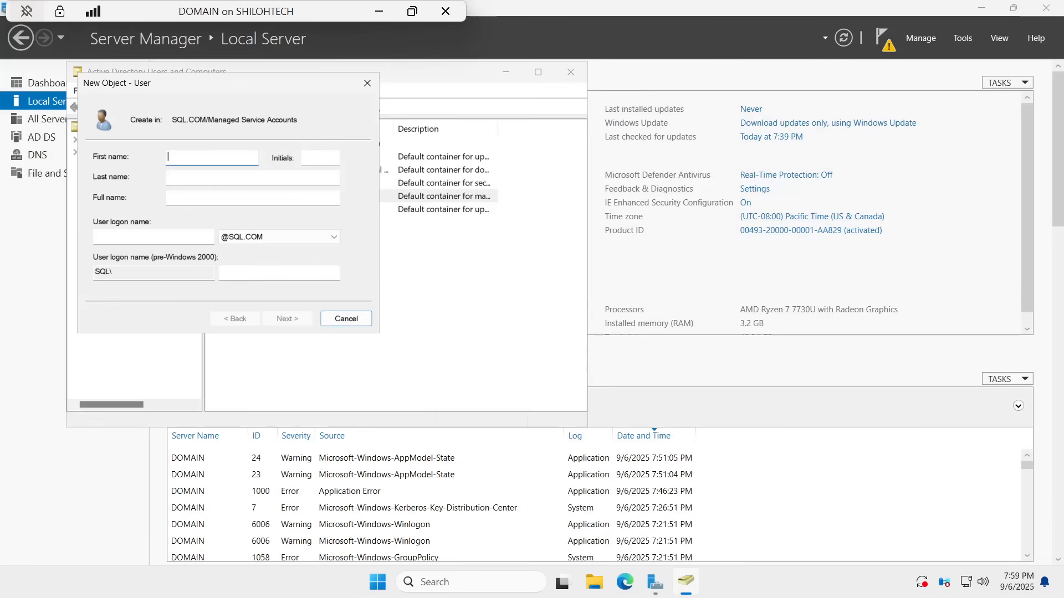
Step: Name the account HDC-SQL01 with logon name SVC-SQL01 and continue to the password step
{"action": "type", "text": "h"}
{"action": "key", "text": "BackSpace"}
{"action": "key", "text": "Caps_Lock"}
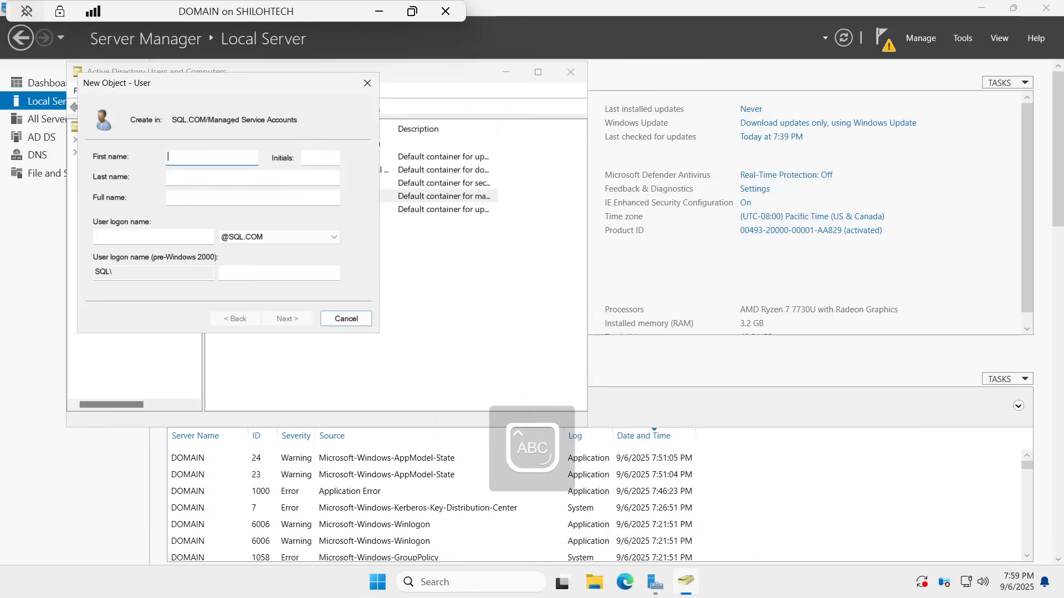
{"action": "type", "text": "HDC"}
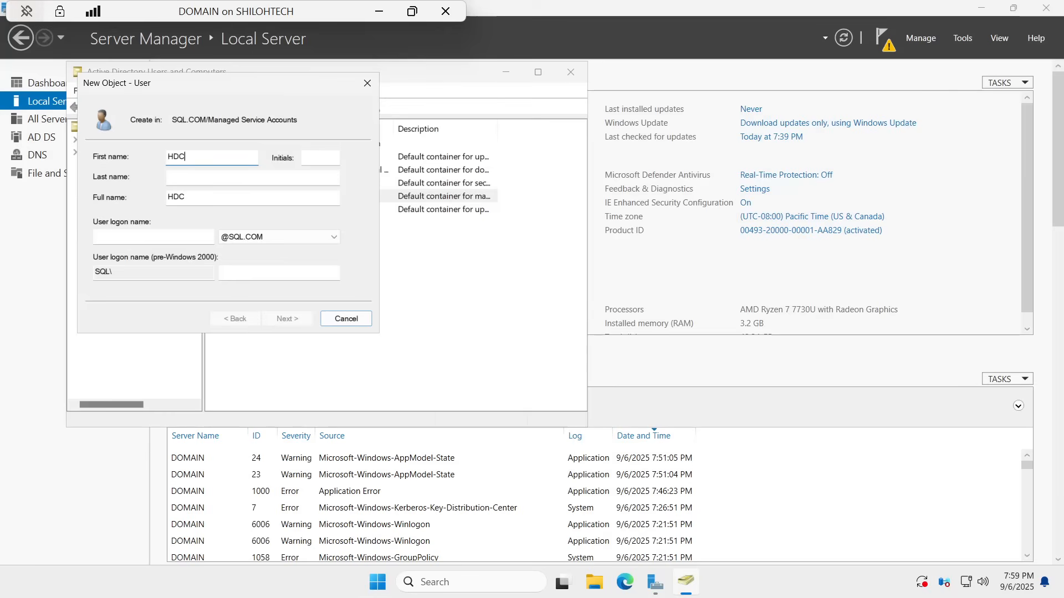
{"action": "type", "text": "-SQL01"}
{"action": "left_click", "coordinate": [106, 237]}
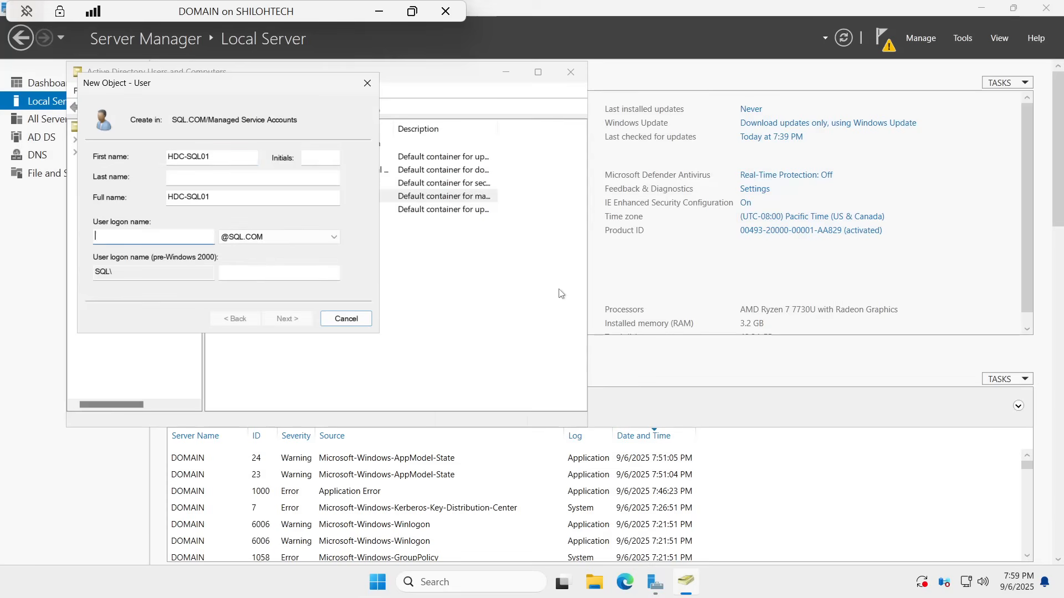
{"action": "type", "text": "SVC"}
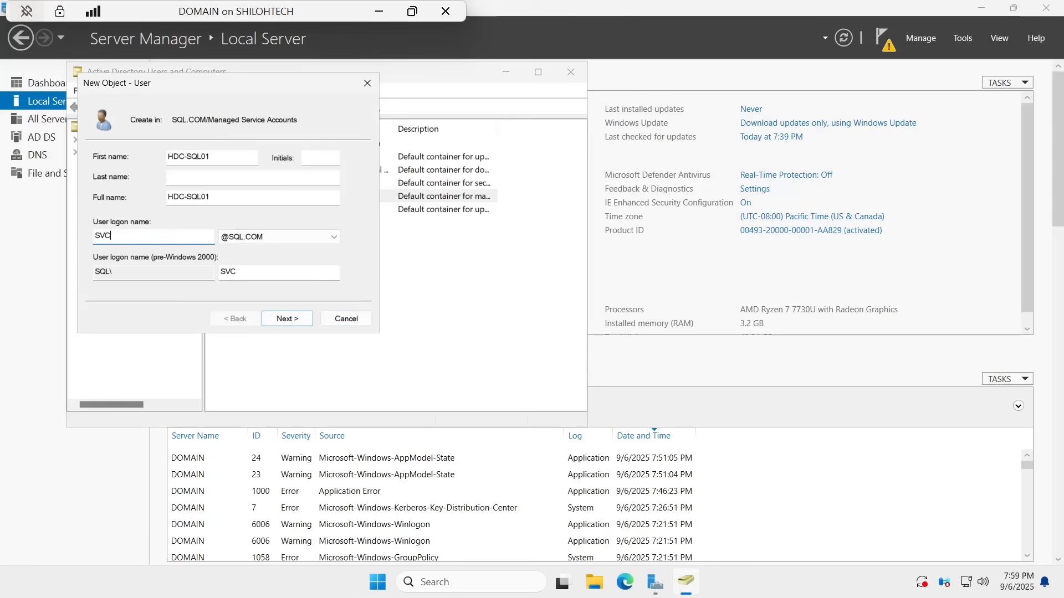
{"action": "type", "text": "-SQL01"}
{"action": "left_click", "coordinate": [287, 319]}
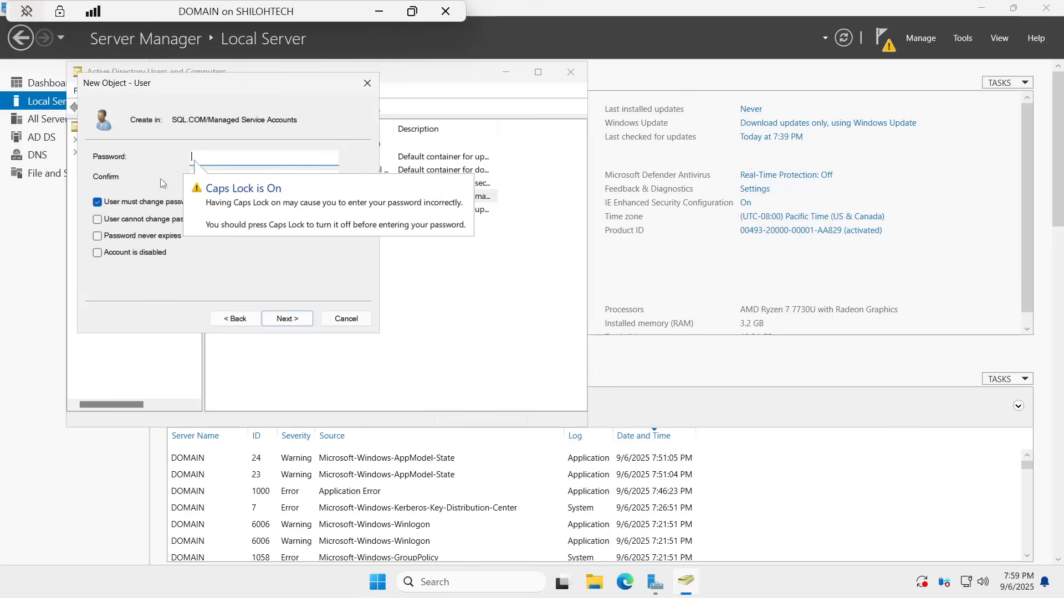
Step: Turn off the forced password change, enter and confirm HDC-SQL01's password, and reach the summary
{"action": "left_click", "coordinate": [98, 203]}
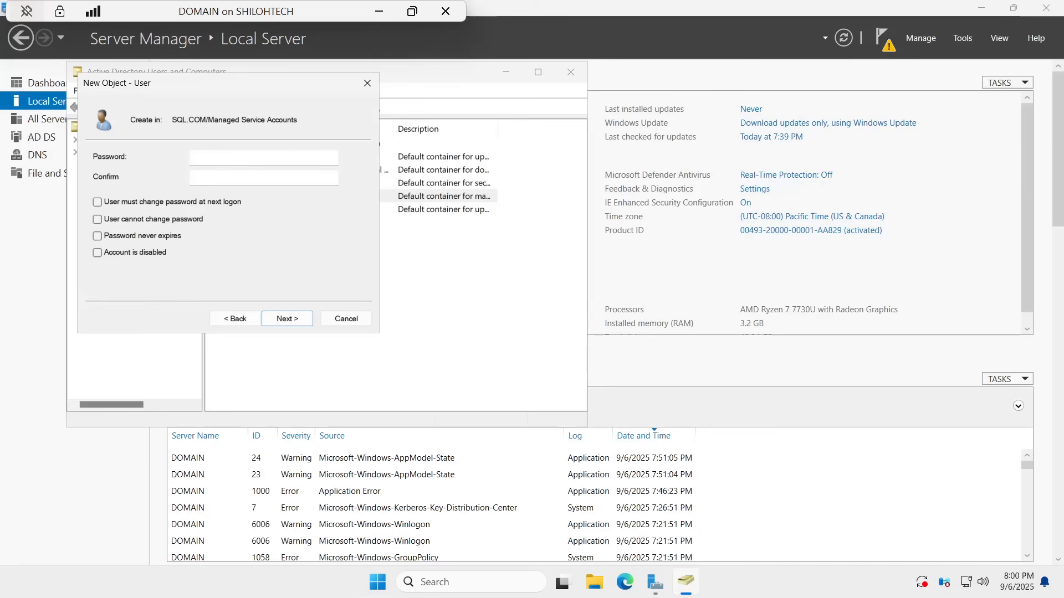
{"action": "left_click", "coordinate": [240, 158]}
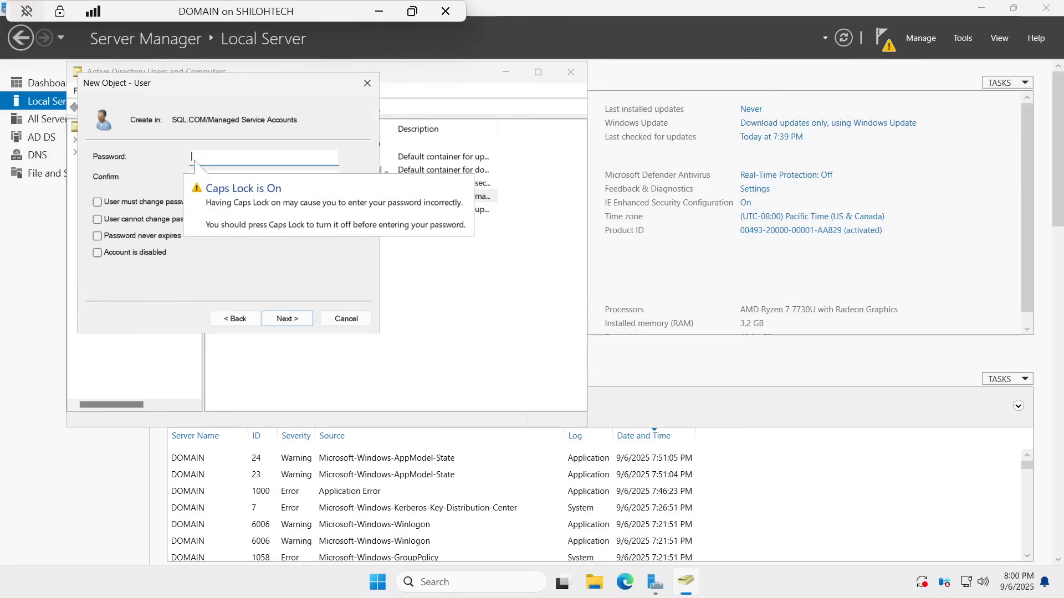
{"action": "type", "text": "•"}
{"action": "key", "text": "Caps_Lock"}
{"action": "type", "text": "•••"}
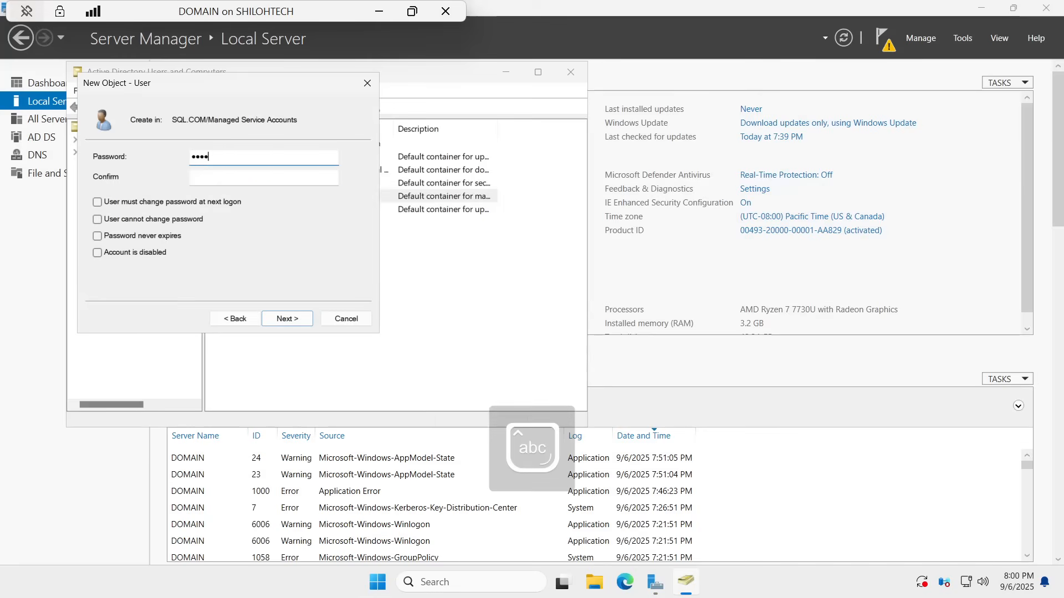
{"action": "type", "text": "•••"}
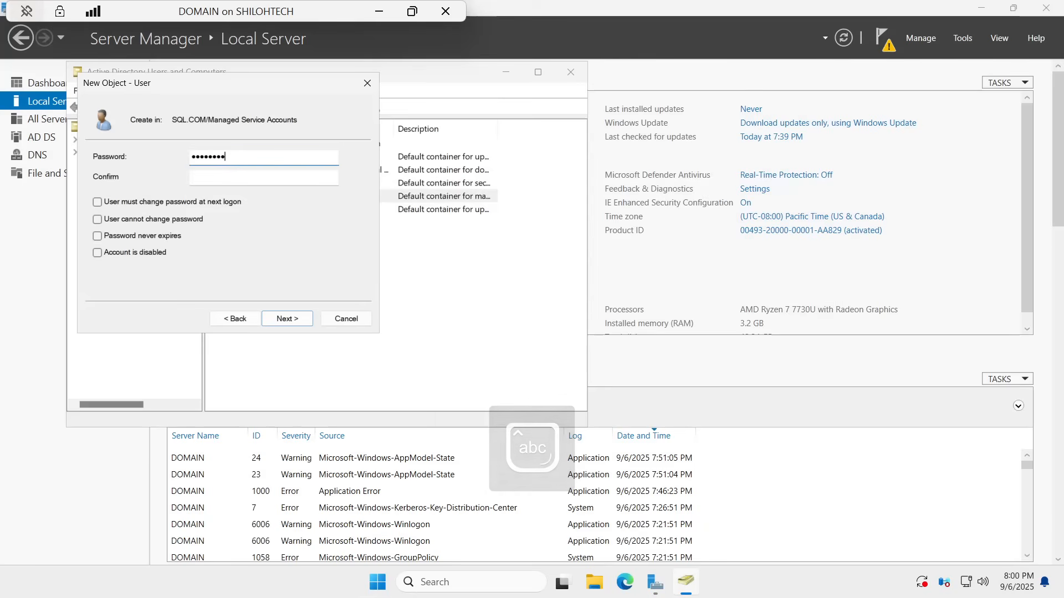
{"action": "type", "text": "••••"}
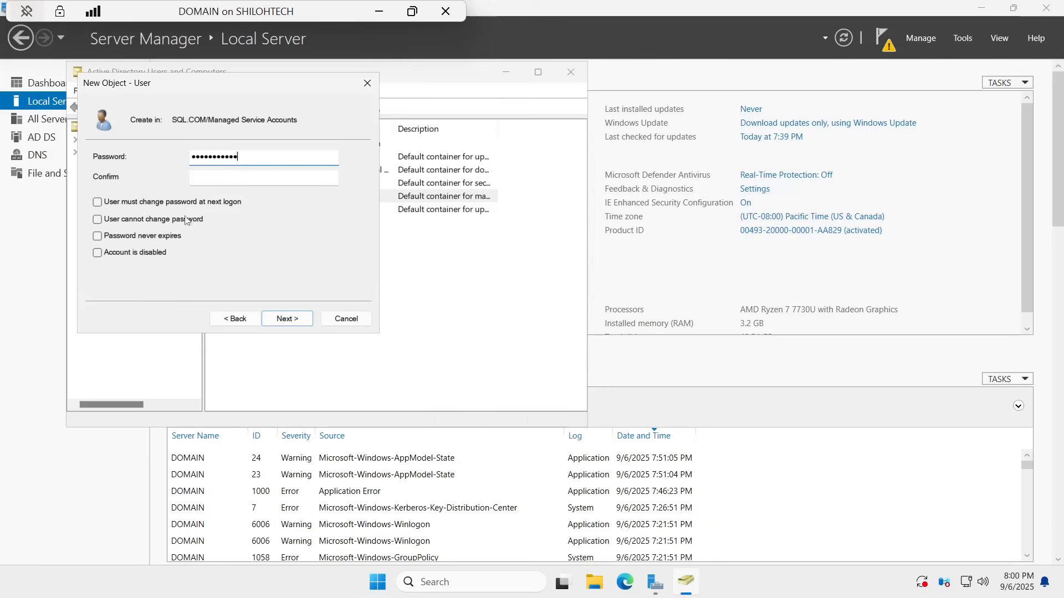
{"action": "key", "text": "Tab"}
{"action": "key", "text": "Caps_Lock"}
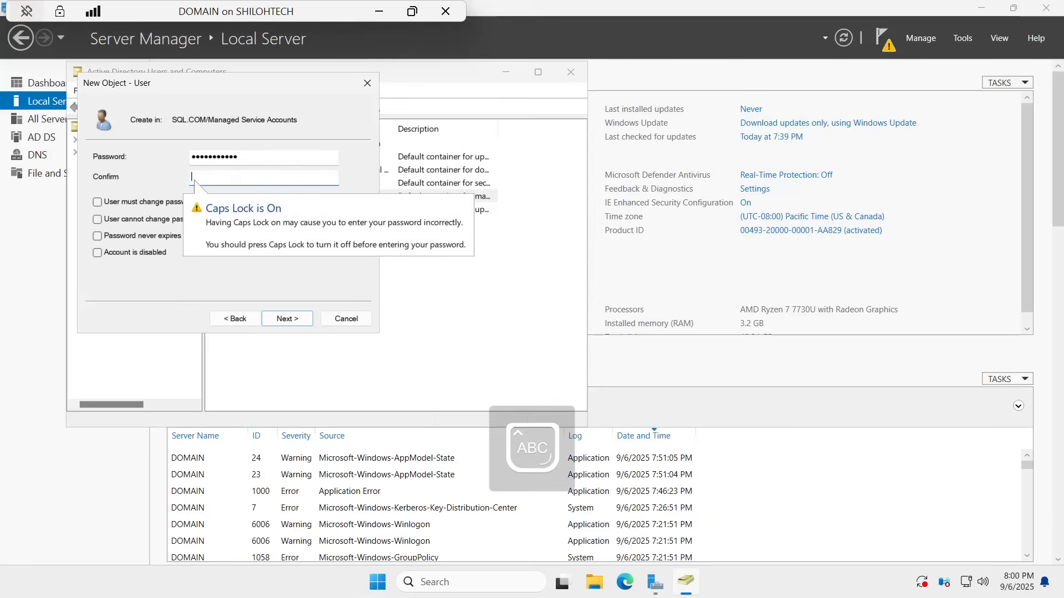
{"action": "type", "text": "•"}
{"action": "key", "text": "Caps_Lock"}
{"action": "type", "text": "•••"}
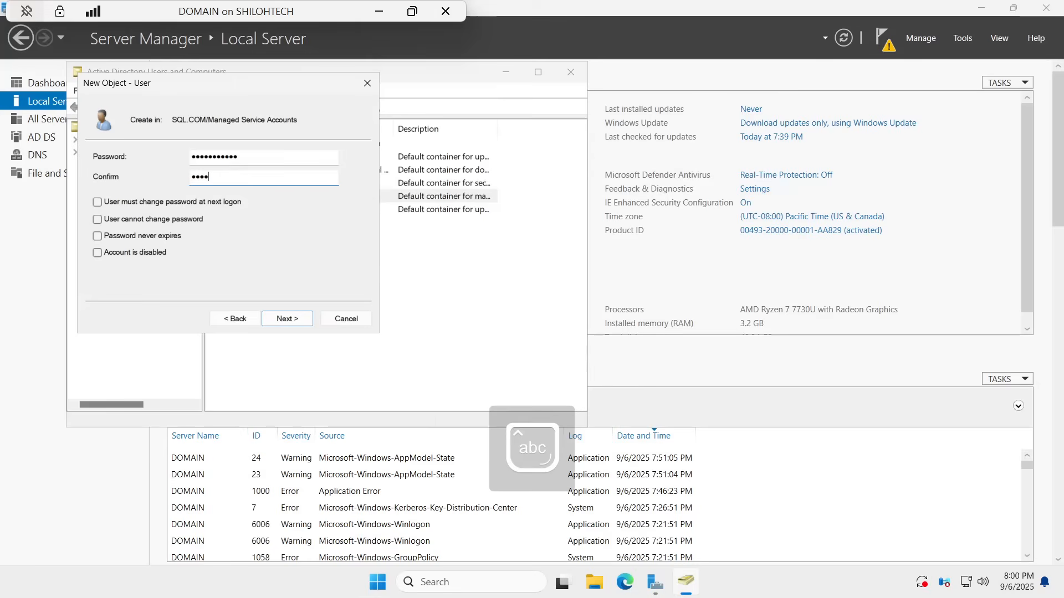
{"action": "type", "text": "•••••••"}
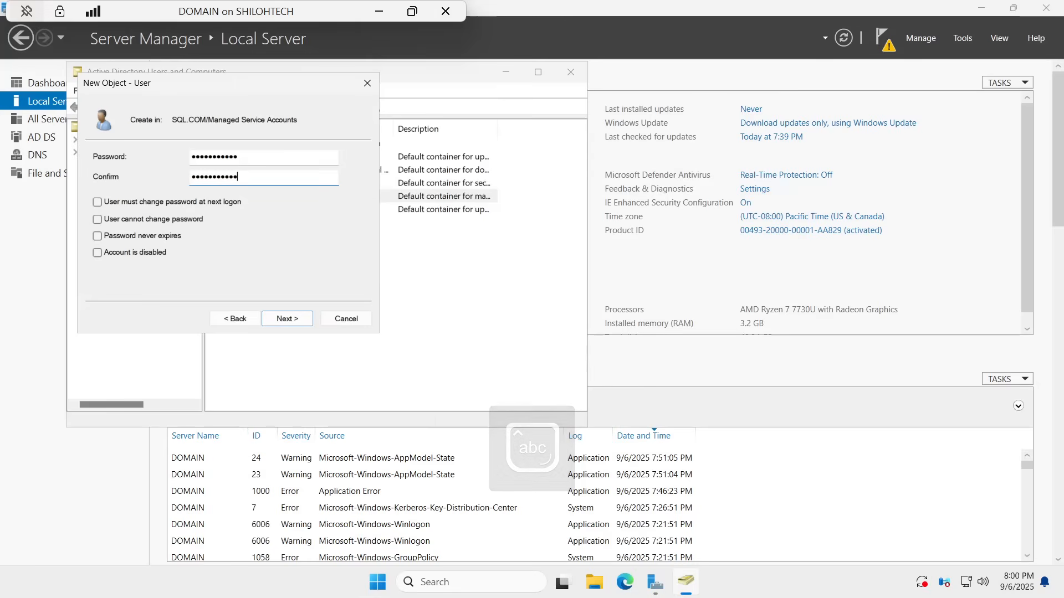
{"action": "left_click", "coordinate": [288, 318]}
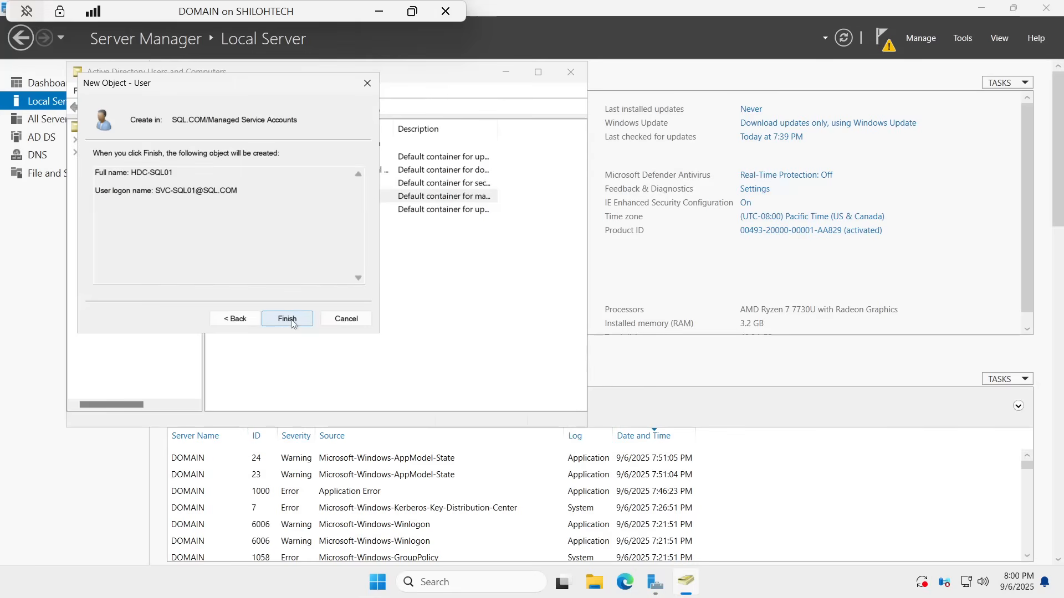
Step: Create HDC-SQL01, then start a new Managed Service Accounts user named HDC-SQL02
{"action": "left_click", "coordinate": [288, 324]}
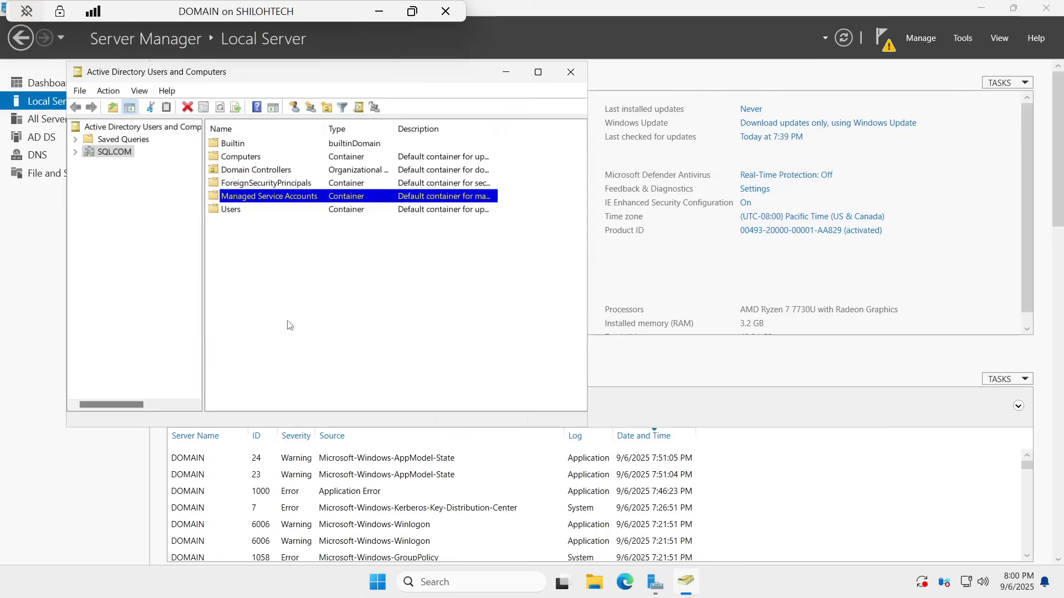
{"action": "right_click", "coordinate": [267, 200]}
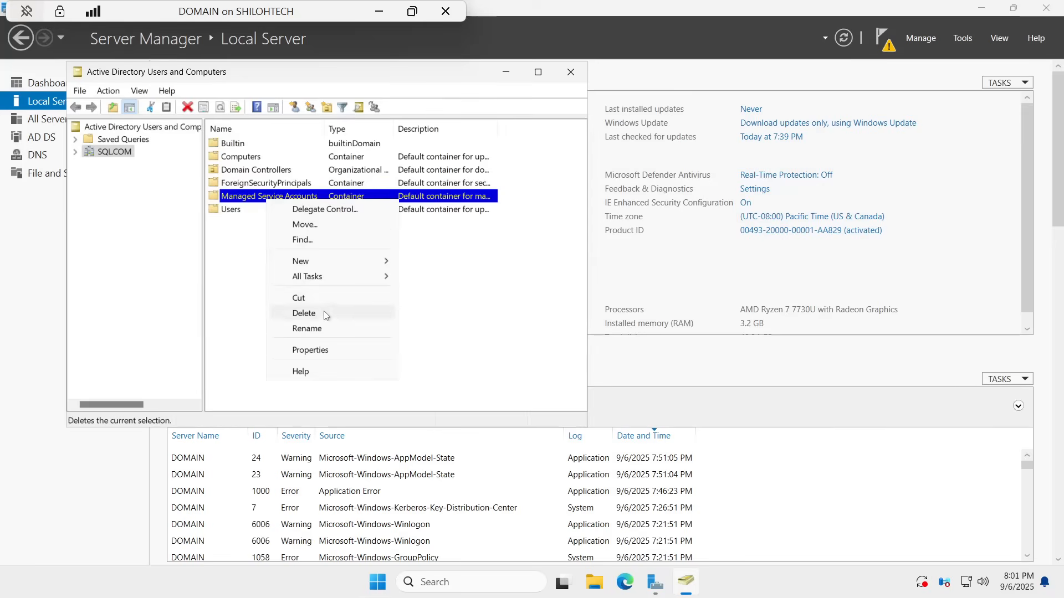
{"action": "mouse_move", "coordinate": [335, 269]}
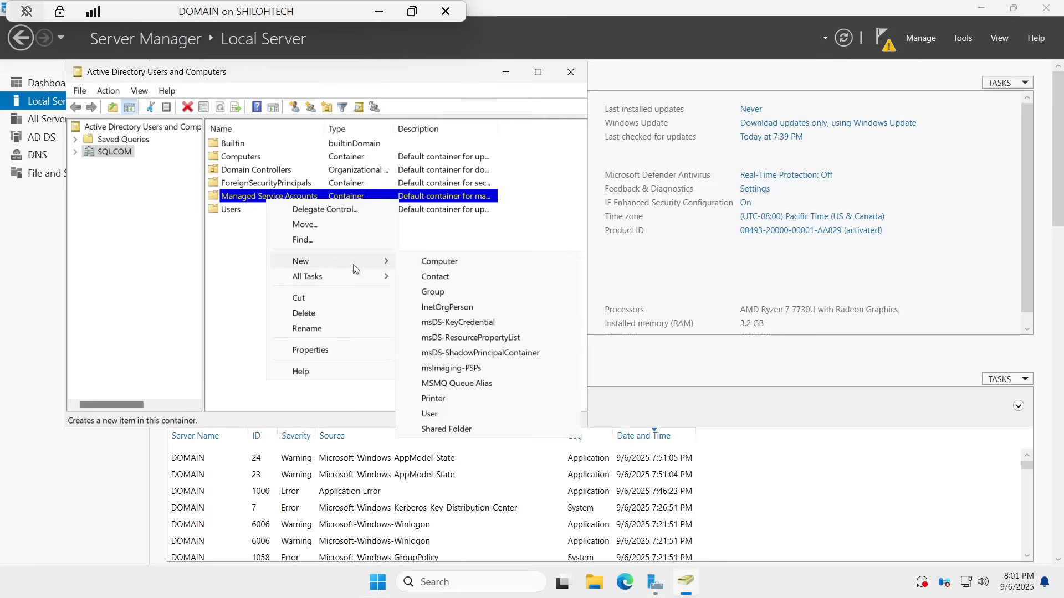
{"action": "left_click", "coordinate": [430, 415]}
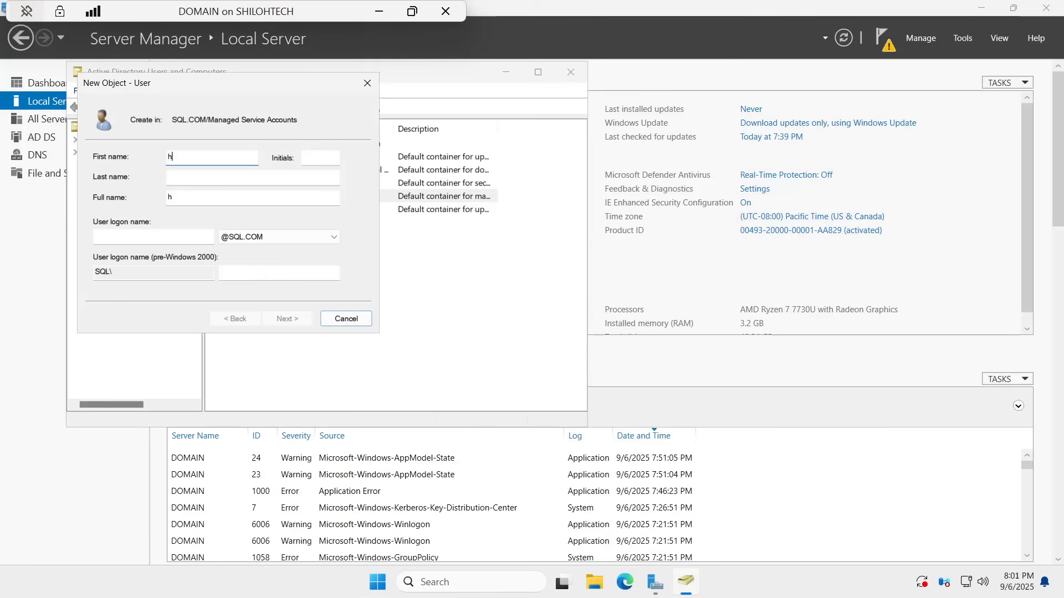
{"action": "key", "text": "Caps_Lock"}
{"action": "type", "text": "HDC"}
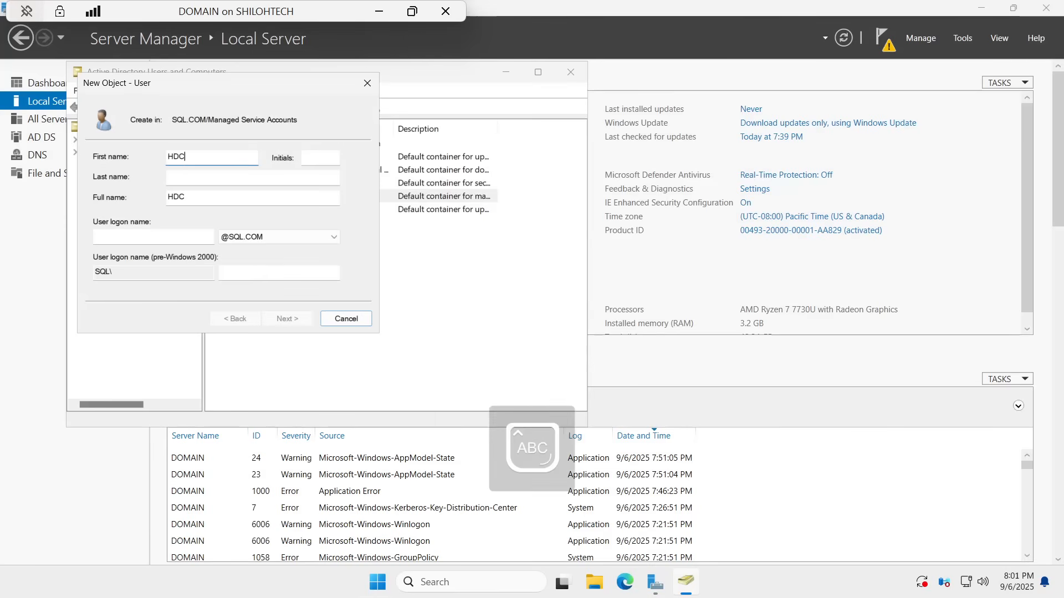
{"action": "type", "text": "-SQL01"}
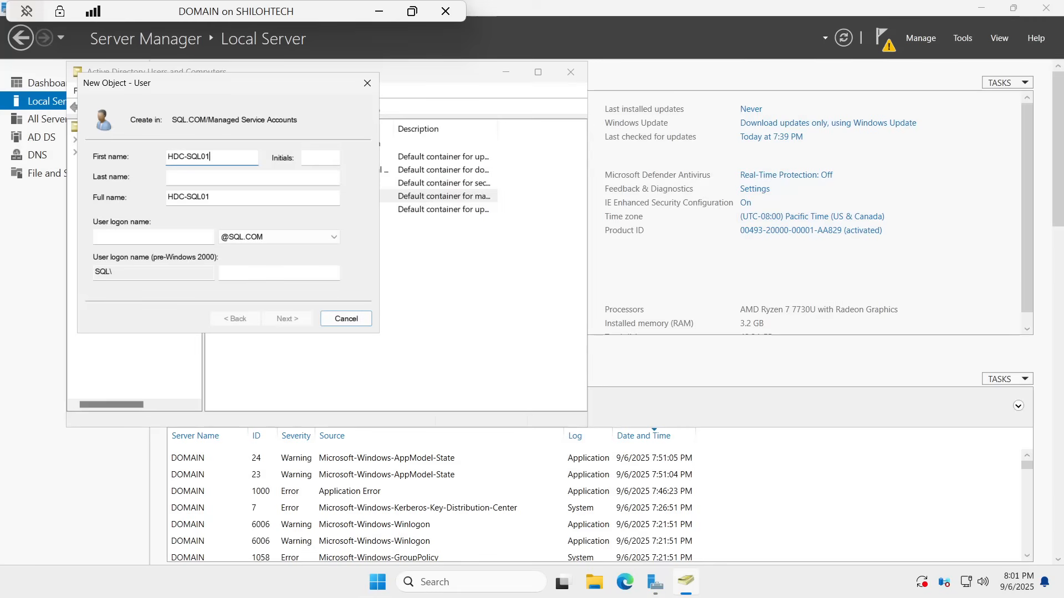
{"action": "key", "text": "BackSpace"}
{"action": "type", "text": "2"}
Step: Set HDC-SQL02's logon name to SVC-SQL02 and continue to the password settings
{"action": "left_click", "coordinate": [131, 238]}
{"action": "type", "text": "SVX"}
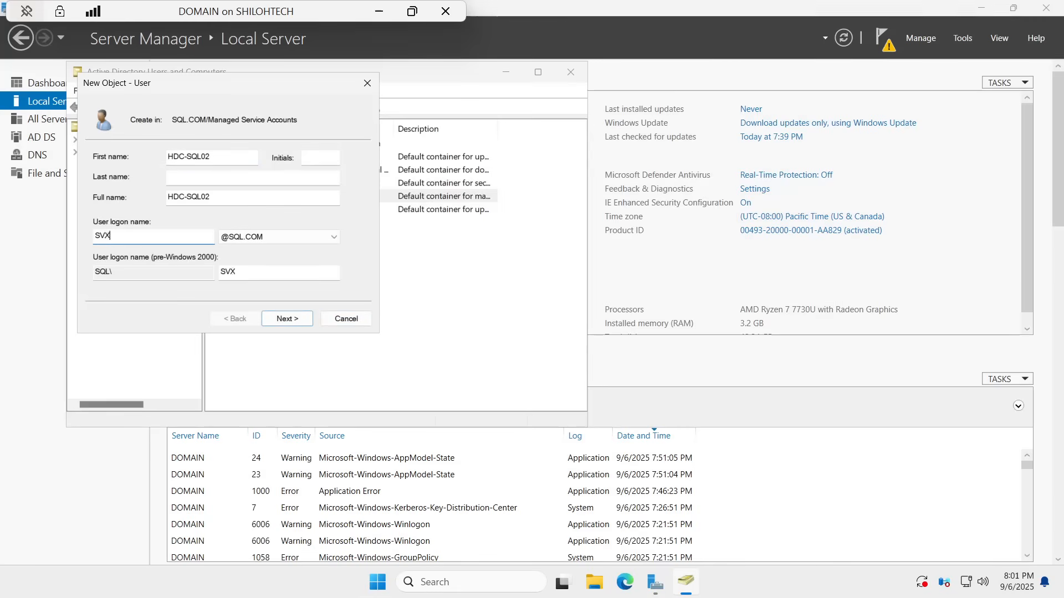
{"action": "key", "text": "BackSpace"}
{"action": "type", "text": "X"}
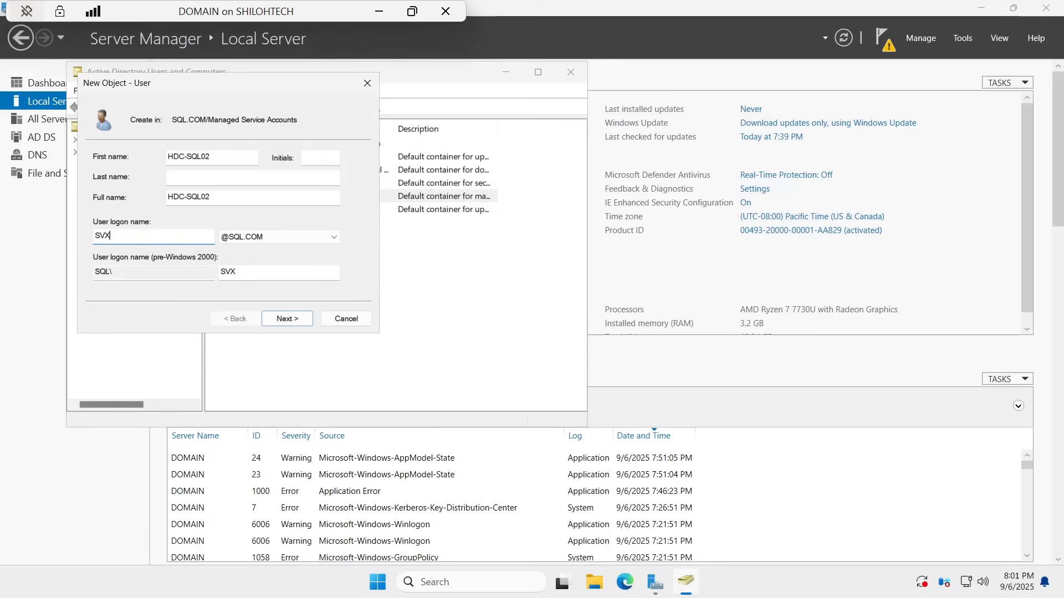
{"action": "key", "text": "BackSpace"}
{"action": "type", "text": "C-SQL02"}
{"action": "left_click", "coordinate": [286, 319]}
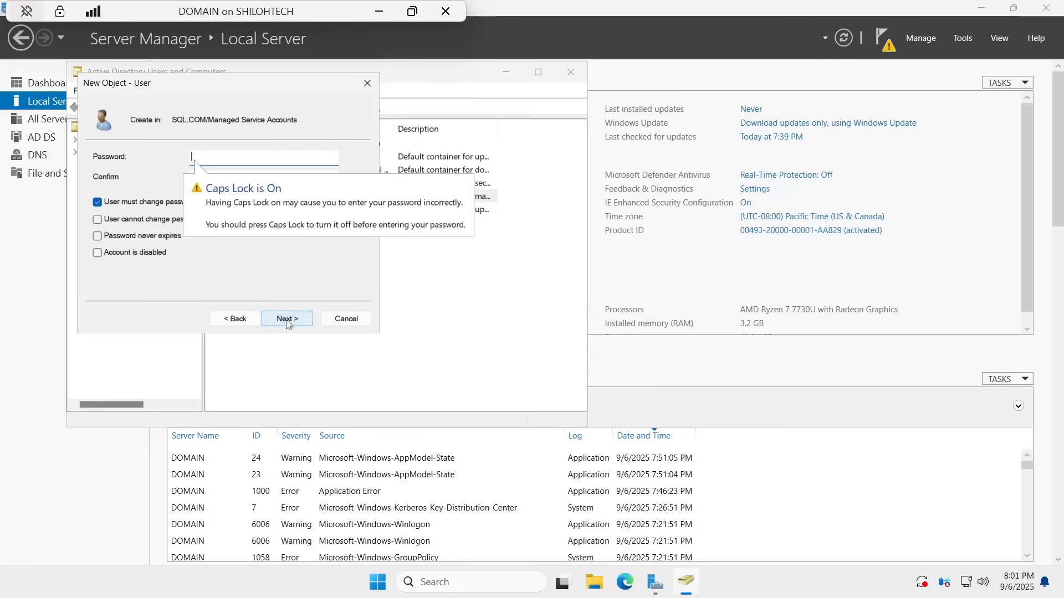
Step: Turn off the forced password change, enter and confirm HDC-SQL02's password, and create it
{"action": "left_click", "coordinate": [98, 202]}
{"action": "left_click", "coordinate": [222, 159]}
{"action": "key", "text": "Caps_Lock"}
{"action": "type", "text": "*****"}
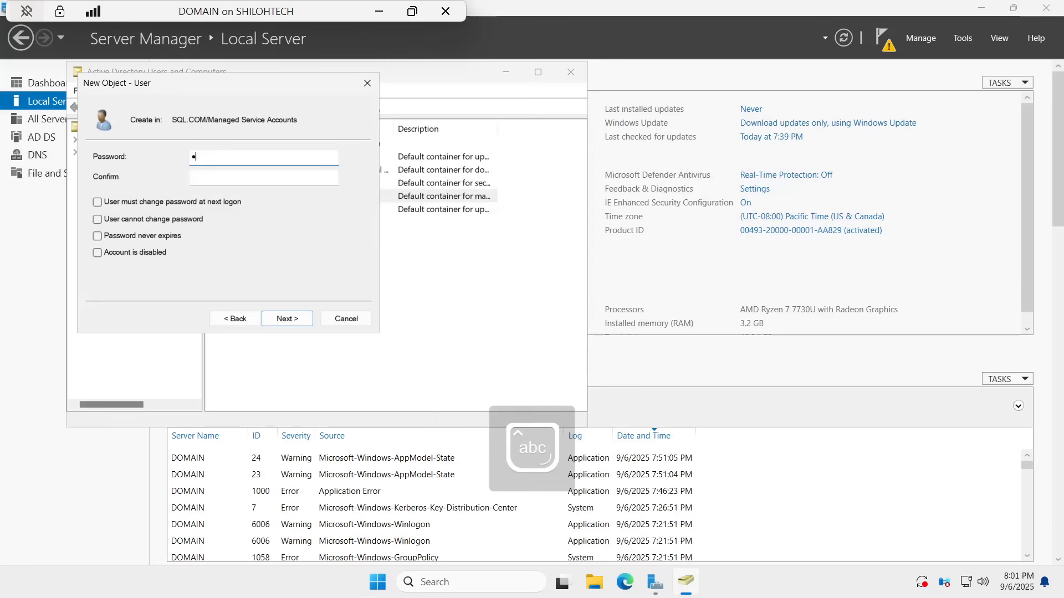
{"action": "type", "text": "******"}
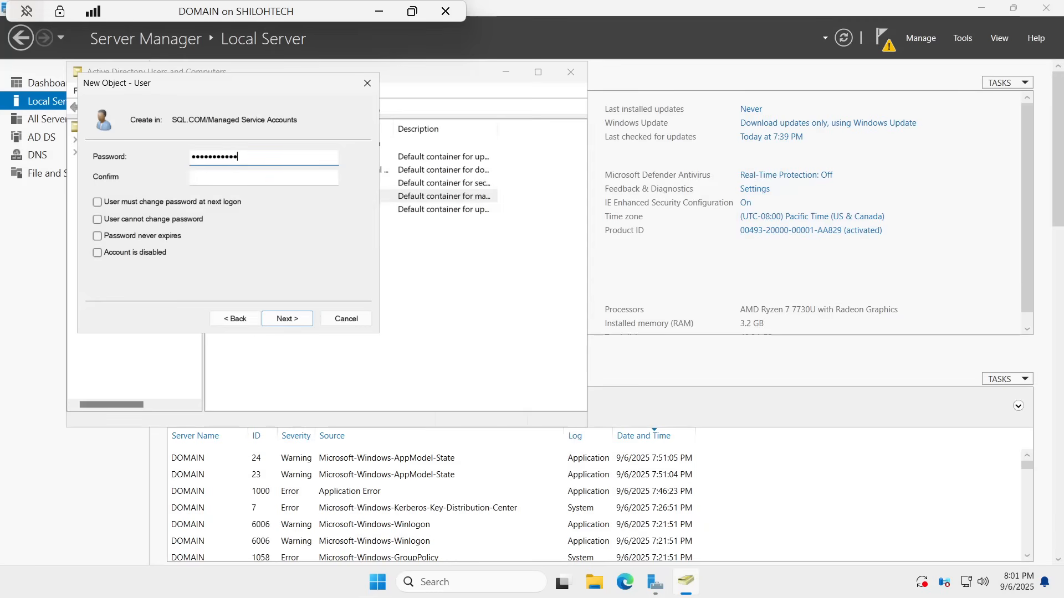
{"action": "key", "text": "Tab"}
{"action": "key", "text": "Caps_Lock"}
{"action": "type", "text": "**"}
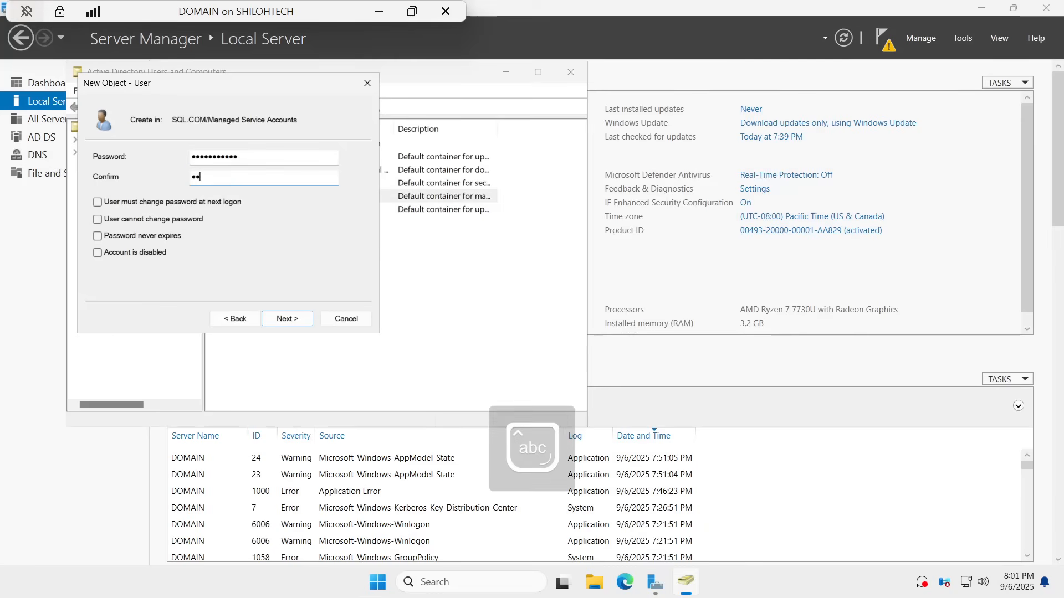
{"action": "type", "text": "*********"}
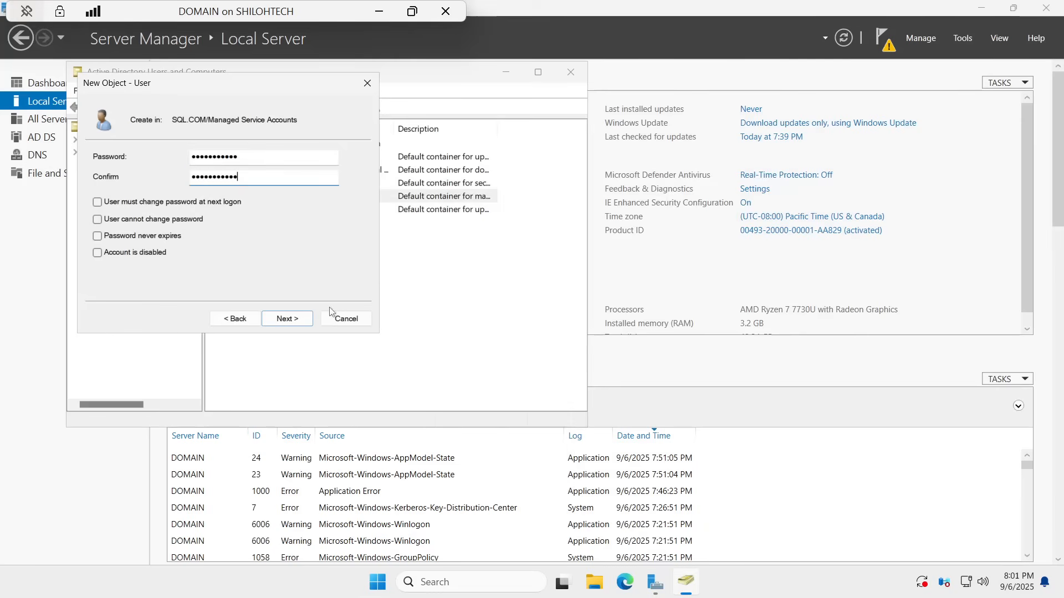
{"action": "left_click", "coordinate": [288, 318]}
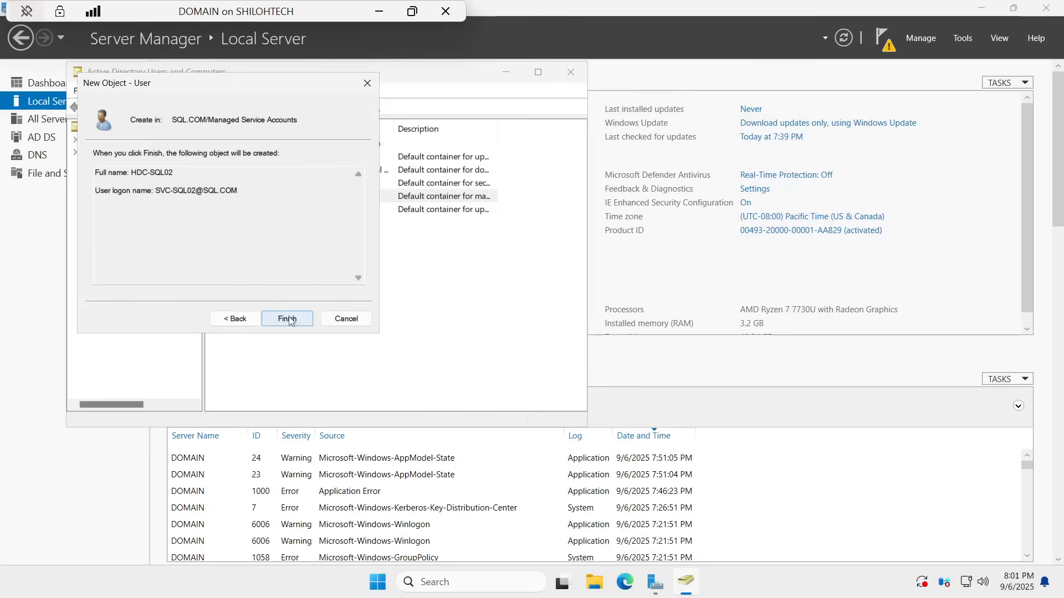
{"action": "left_click", "coordinate": [289, 319]}
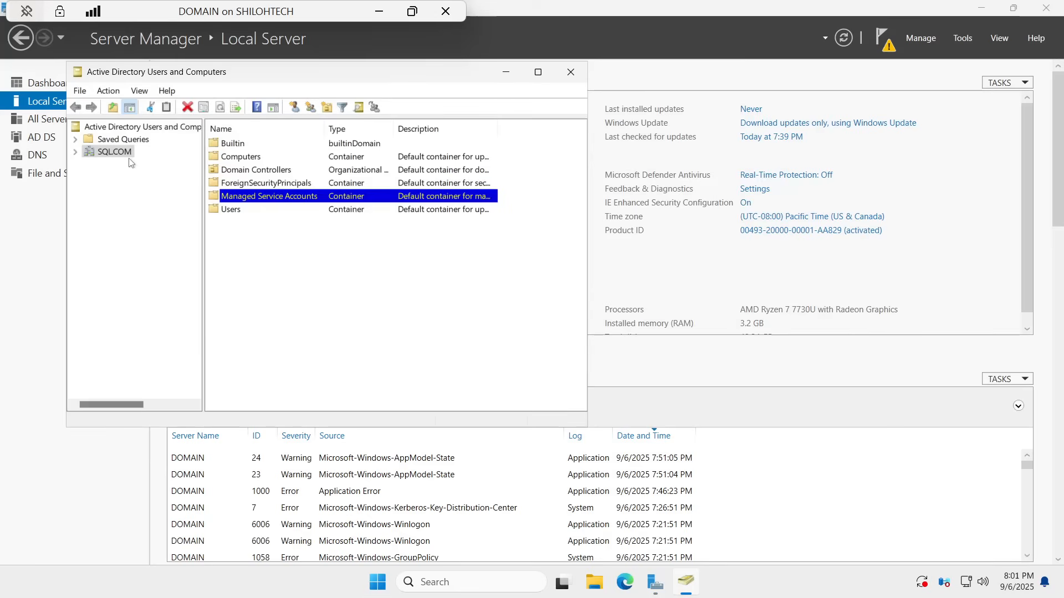
Step: Open Managed Service Accounts and bring up the context menu for HDC-SQL01
{"action": "double_click", "coordinate": [250, 196]}
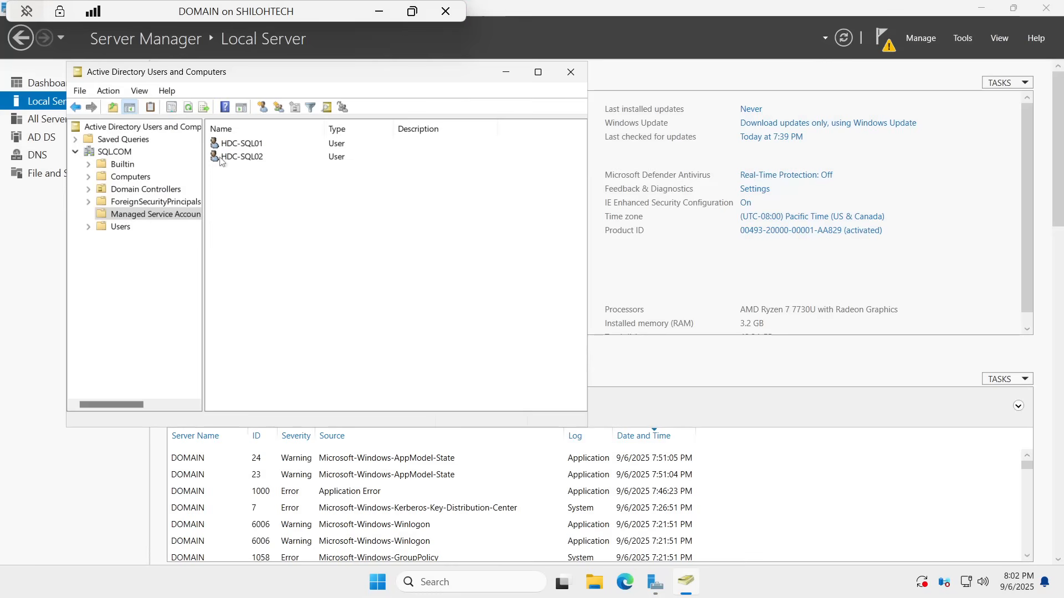
{"action": "right_click", "coordinate": [245, 145]}
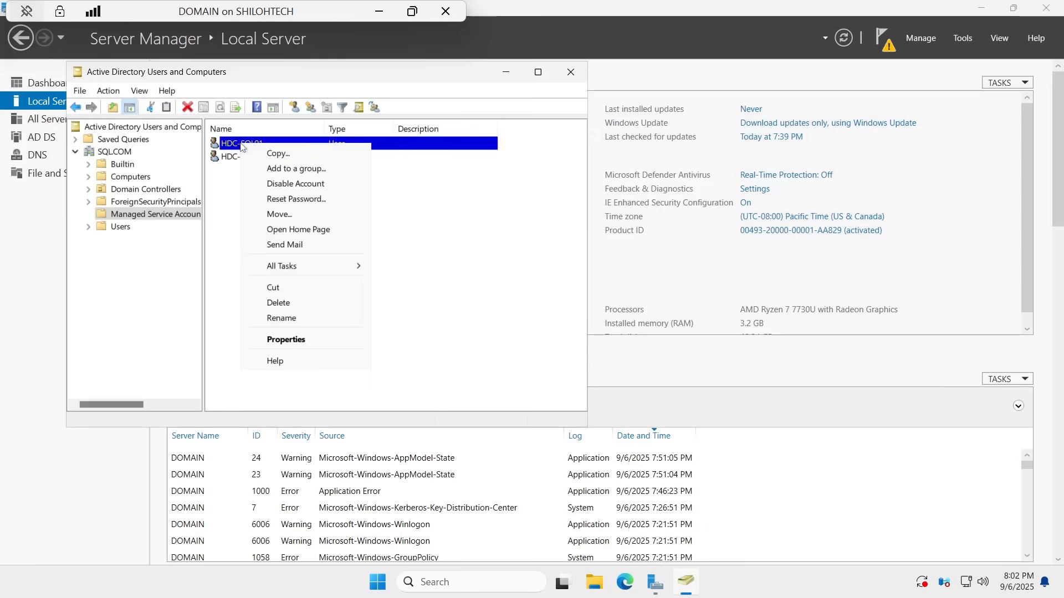
Step: Open HDC-SQL01's properties and set its description to 'for SQL services'
{"action": "left_click", "coordinate": [285, 340]}
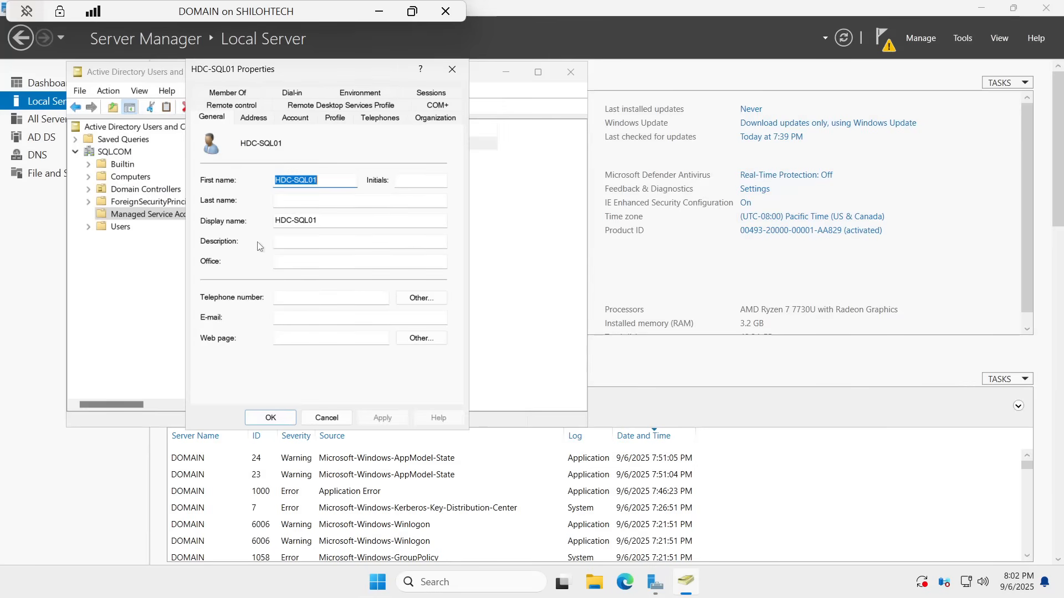
{"action": "left_click", "coordinate": [276, 241]}
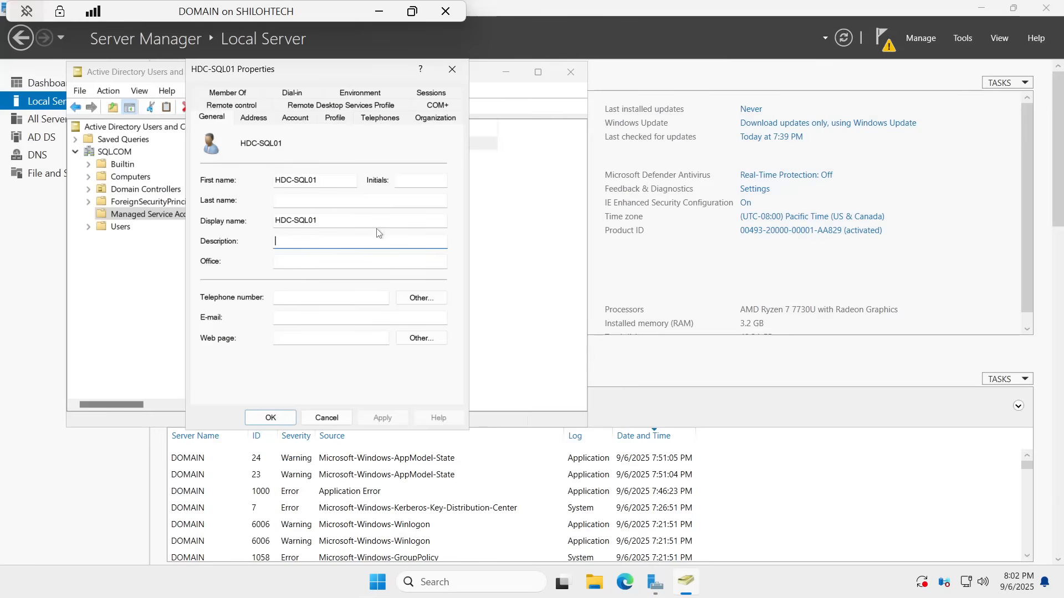
{"action": "type", "text": "for"}
{"action": "key", "text": "Caps_Lock"}
{"action": "type", "text": "SQL"}
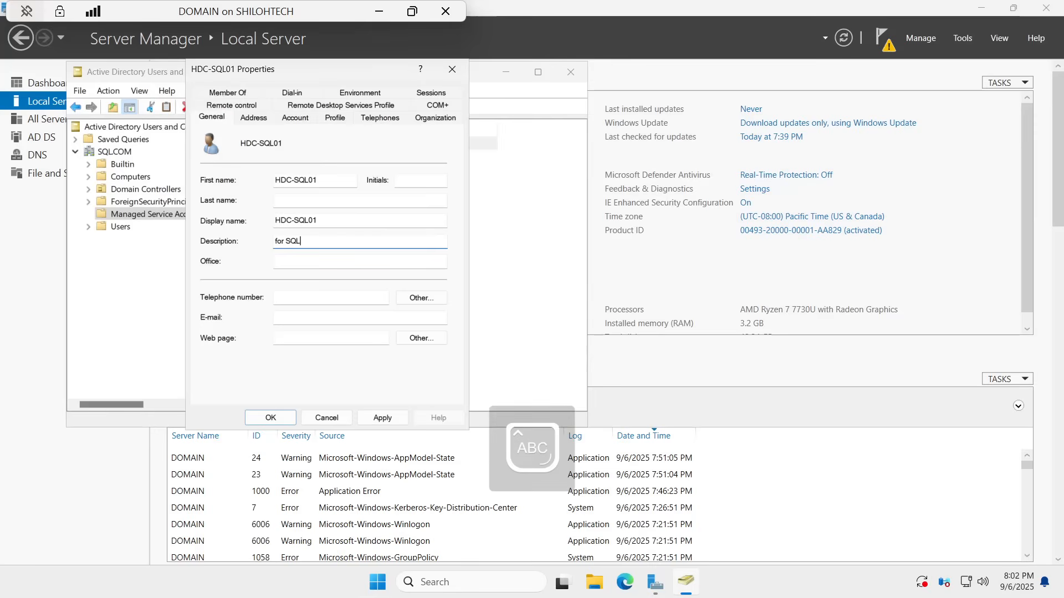
{"action": "type", "text": " V"}
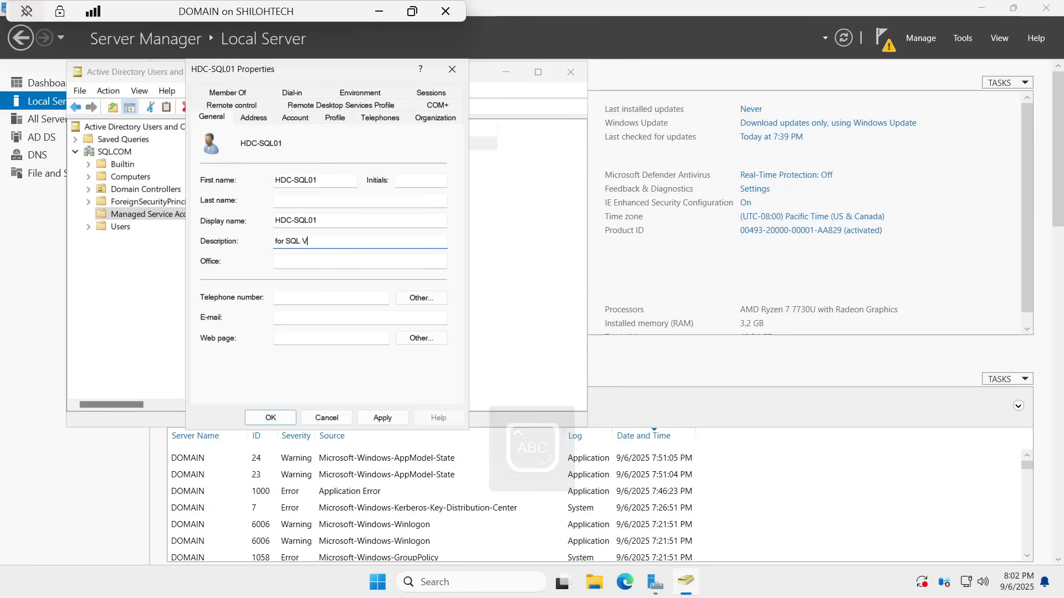
{"action": "key", "text": "BackSpace"}
{"action": "type", "text": "S"}
{"action": "key", "text": "BackSpace"}
{"action": "key", "text": "BackSpace"}
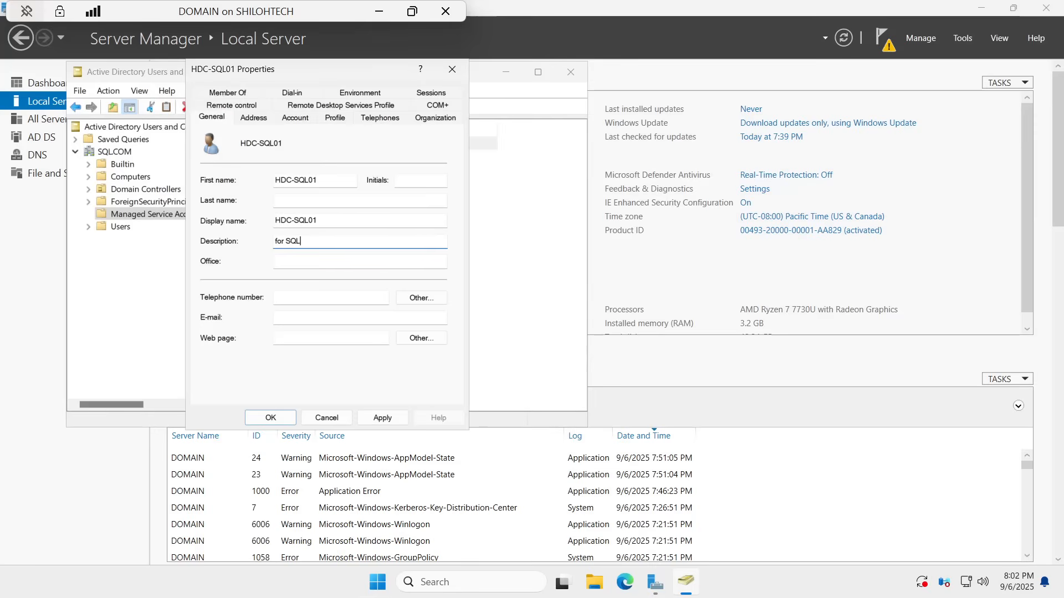
{"action": "key", "text": "Caps_Lock"}
{"action": "type", "text": "se"}
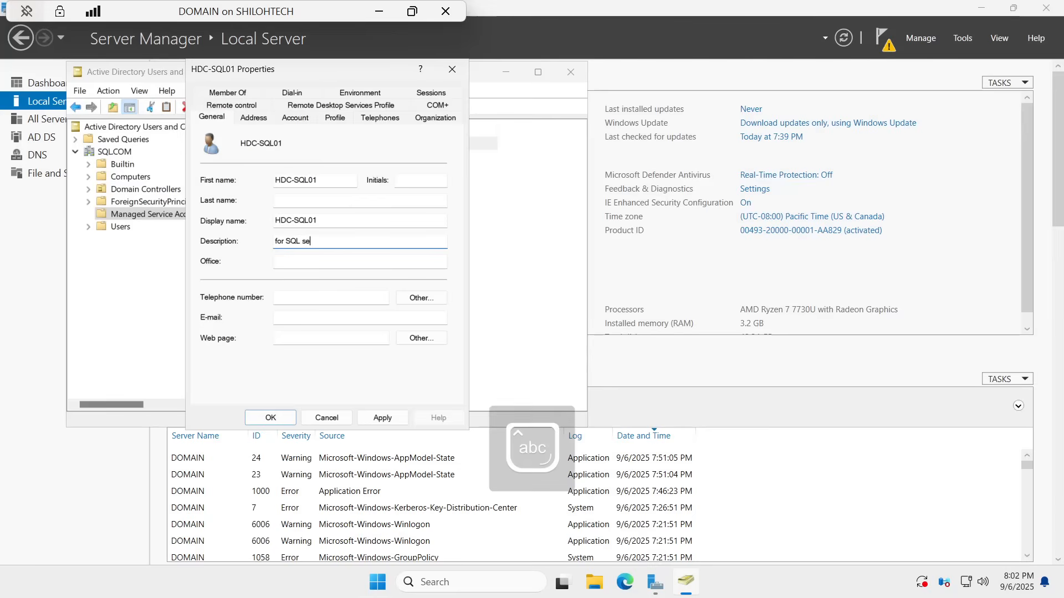
{"action": "type", "text": "r"}
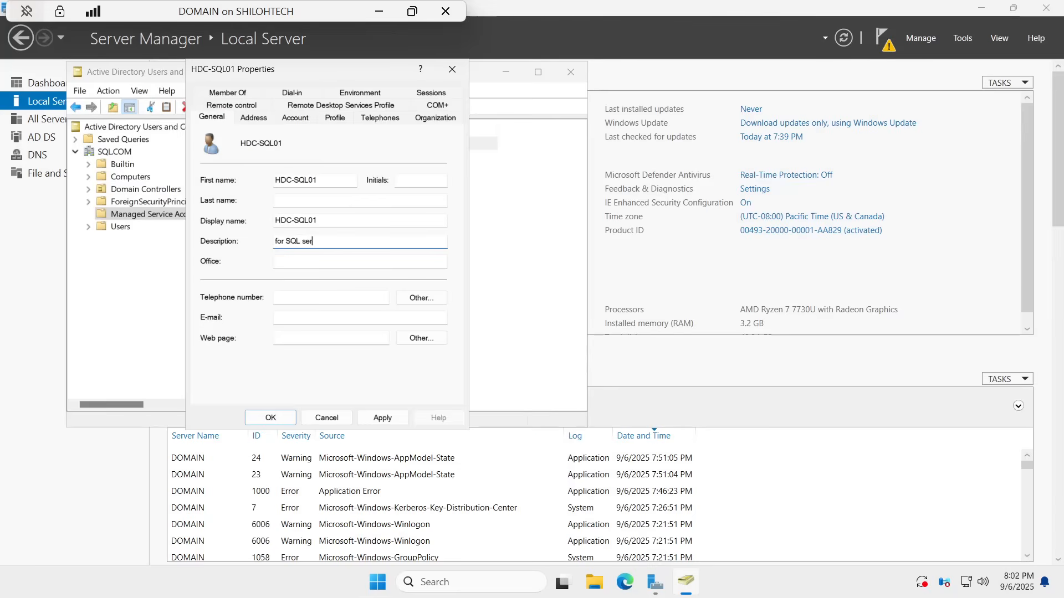
{"action": "type", "text": "vices"}
Step: Enter office Houston, a telephone number and an e-mail address for HDC-SQL01
{"action": "left_click", "coordinate": [318, 262]}
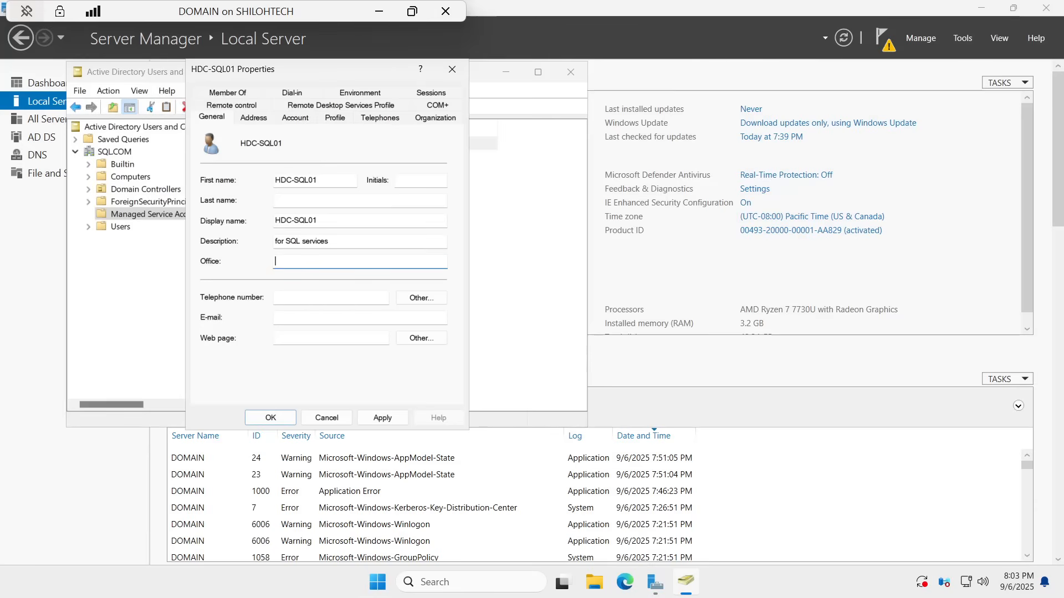
{"action": "type", "text": "Houston"}
{"action": "left_click", "coordinate": [330, 298]}
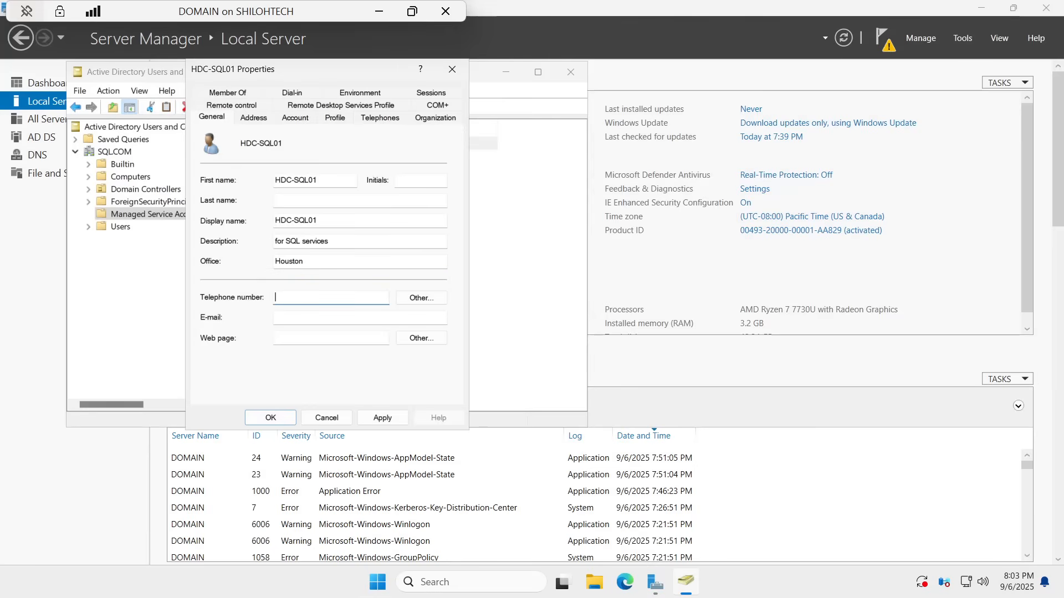
{"action": "type", "text": "71322222"}
{"action": "left_click", "coordinate": [293, 319]}
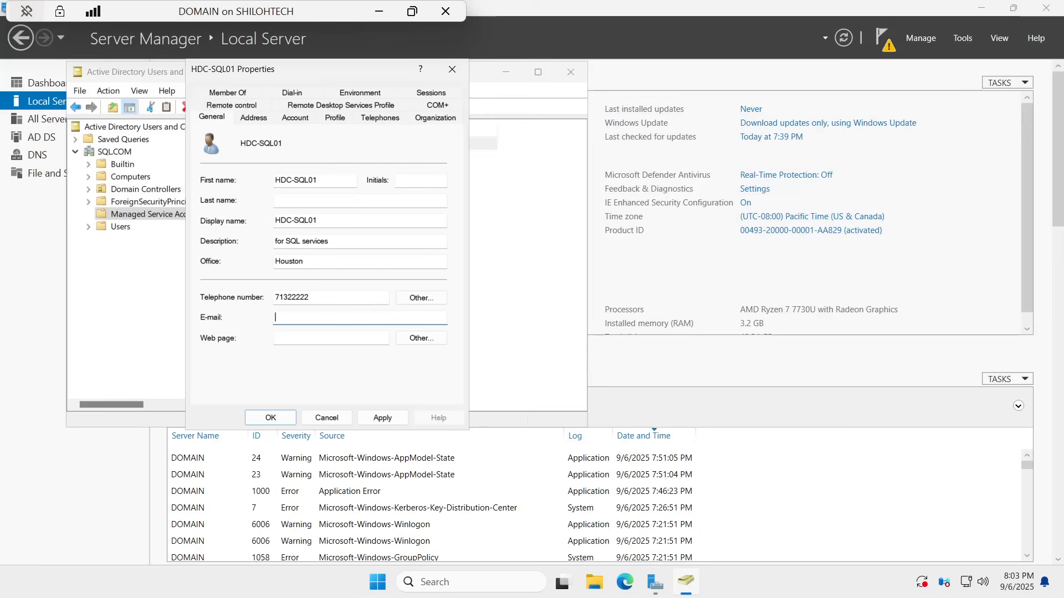
{"action": "type", "text": "agdeyyy"}
Step: Add Domain Admins and Remote Desktop Users to HDC-SQL01's Member Of list, then apply and close
{"action": "left_click", "coordinate": [235, 94]}
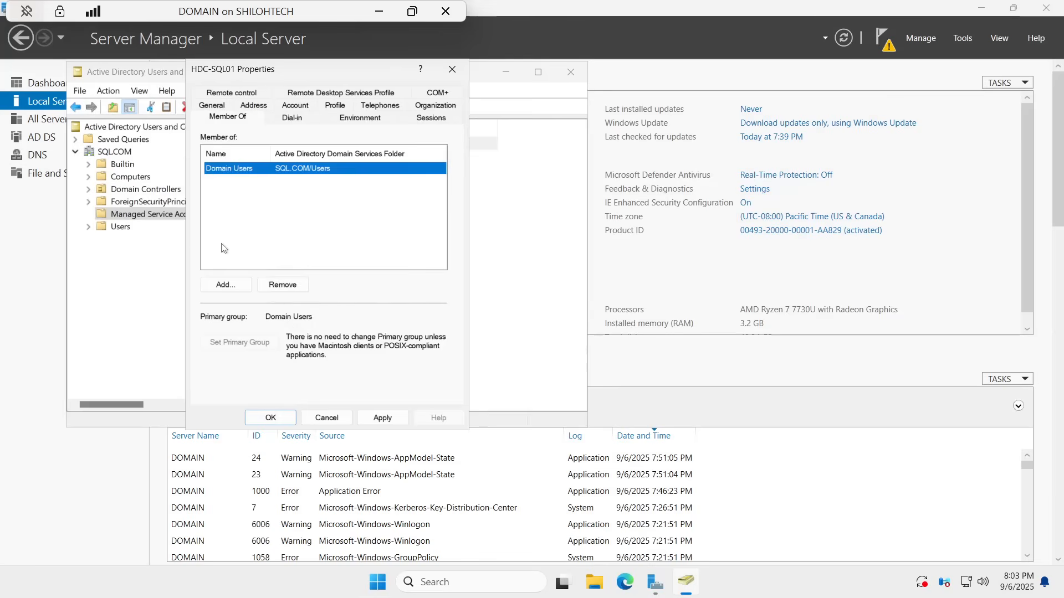
{"action": "left_click", "coordinate": [228, 285]}
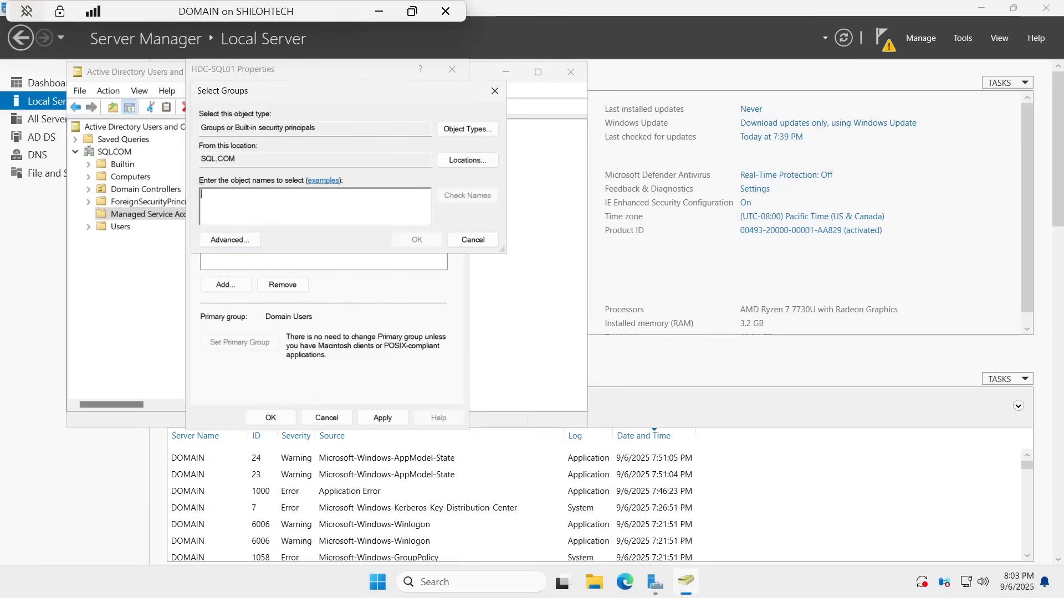
{"action": "type", "text": "domain"}
{"action": "left_click", "coordinate": [450, 197]}
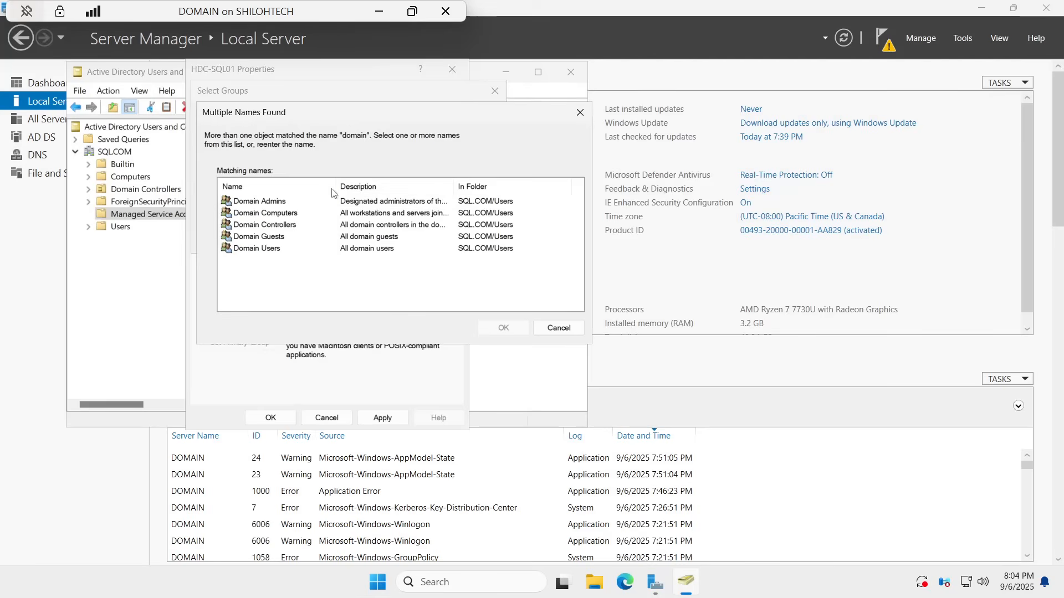
{"action": "left_click", "coordinate": [262, 201]}
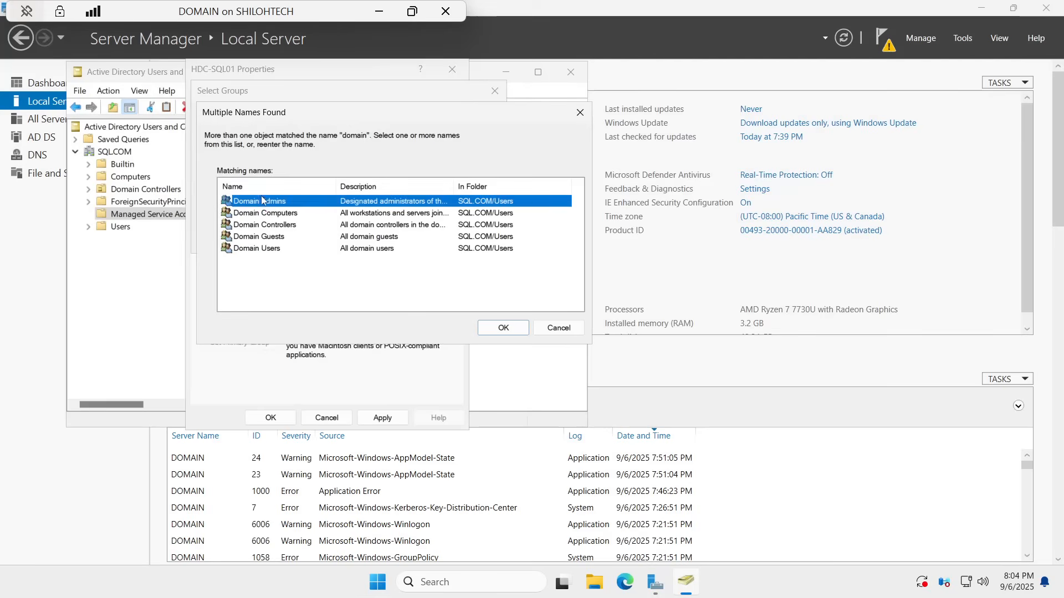
{"action": "left_click", "coordinate": [502, 328]}
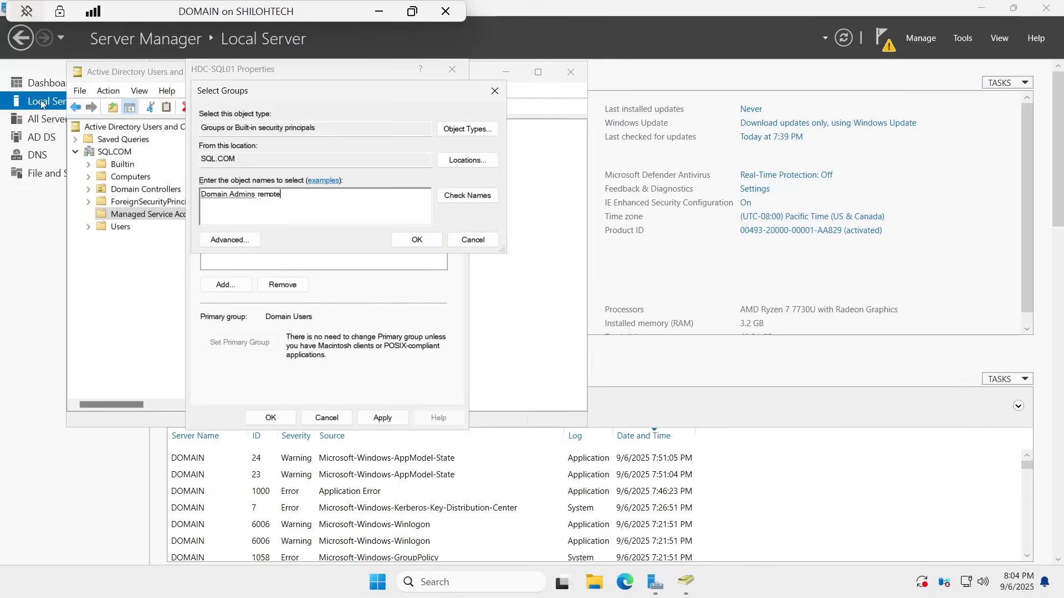
{"action": "left_click", "coordinate": [460, 197]}
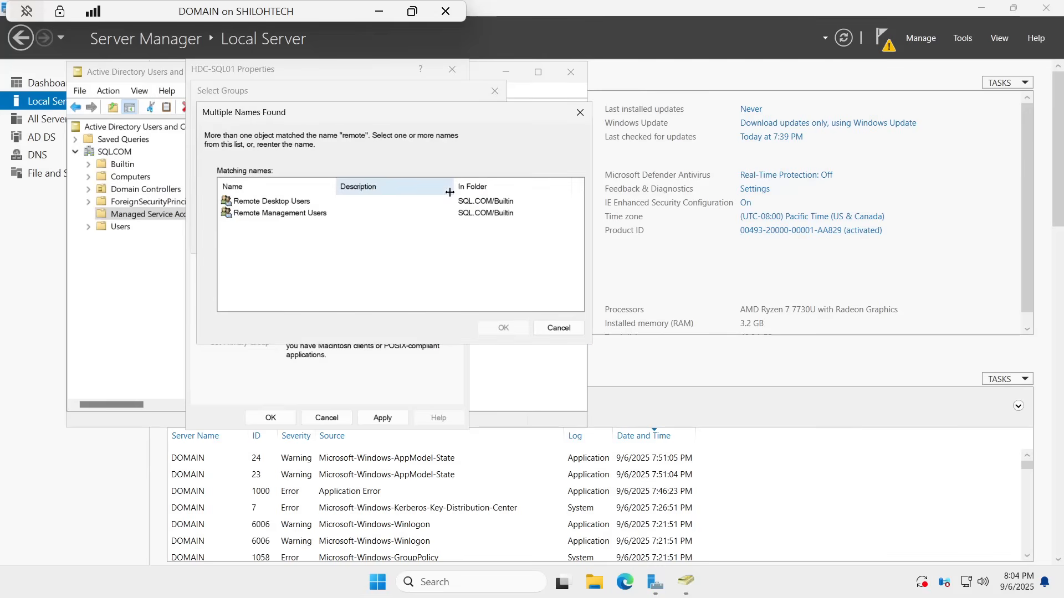
{"action": "left_click", "coordinate": [256, 204]}
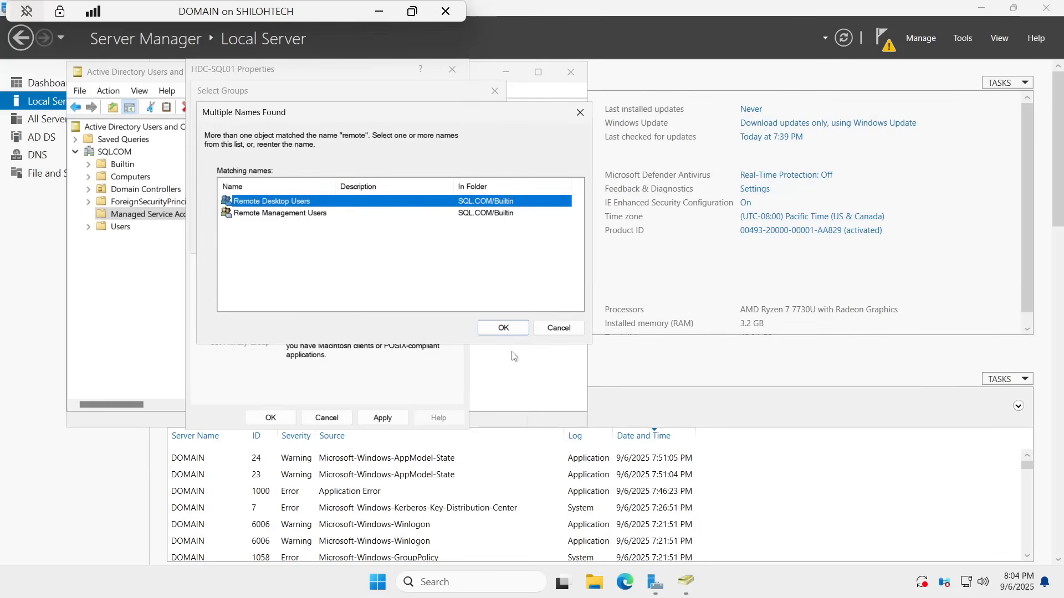
{"action": "left_click", "coordinate": [504, 328]}
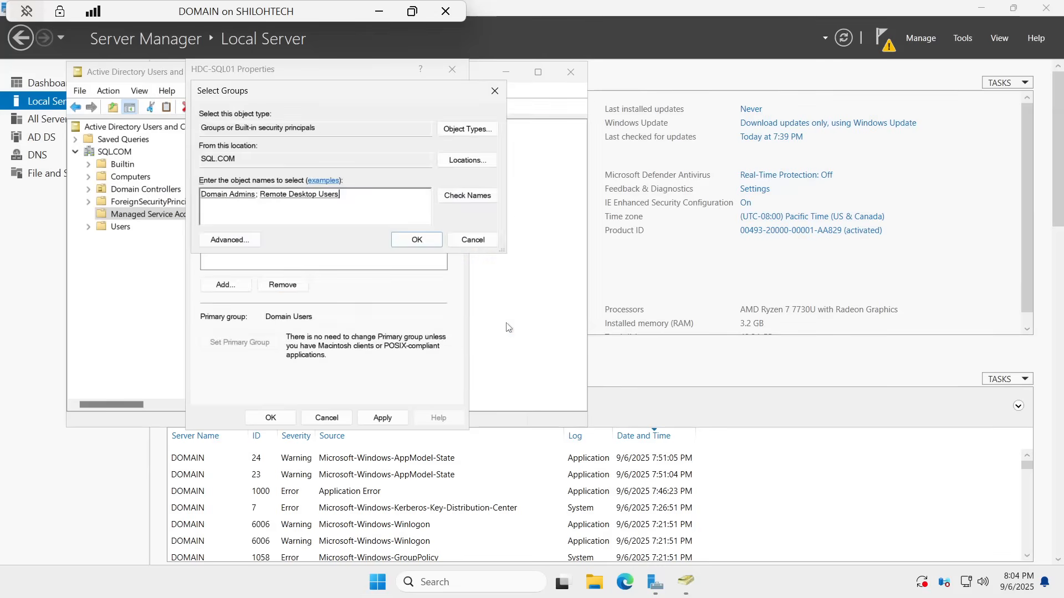
{"action": "left_click", "coordinate": [427, 239]}
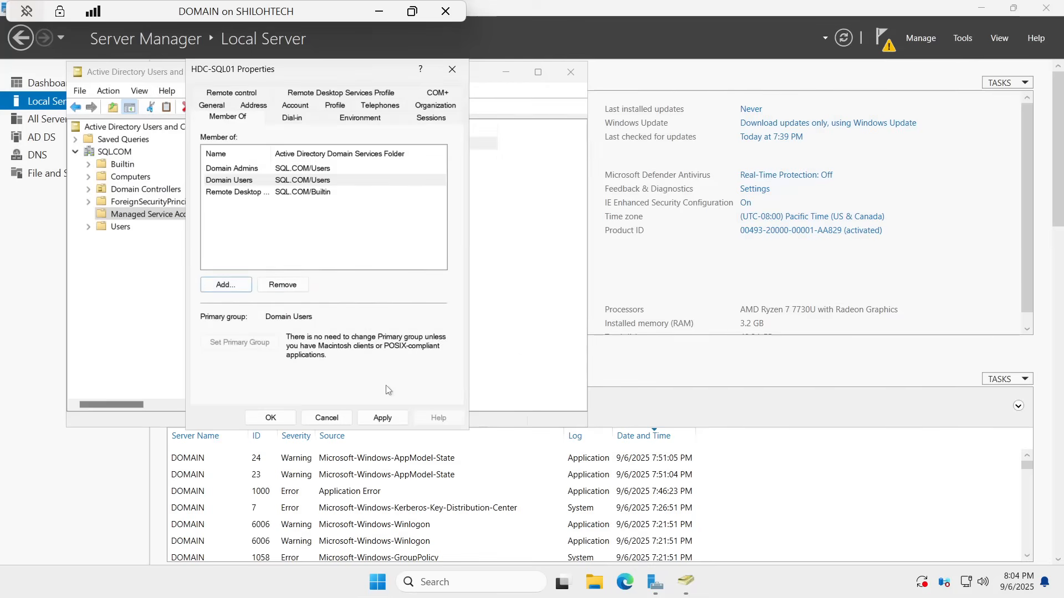
{"action": "left_click", "coordinate": [382, 418]}
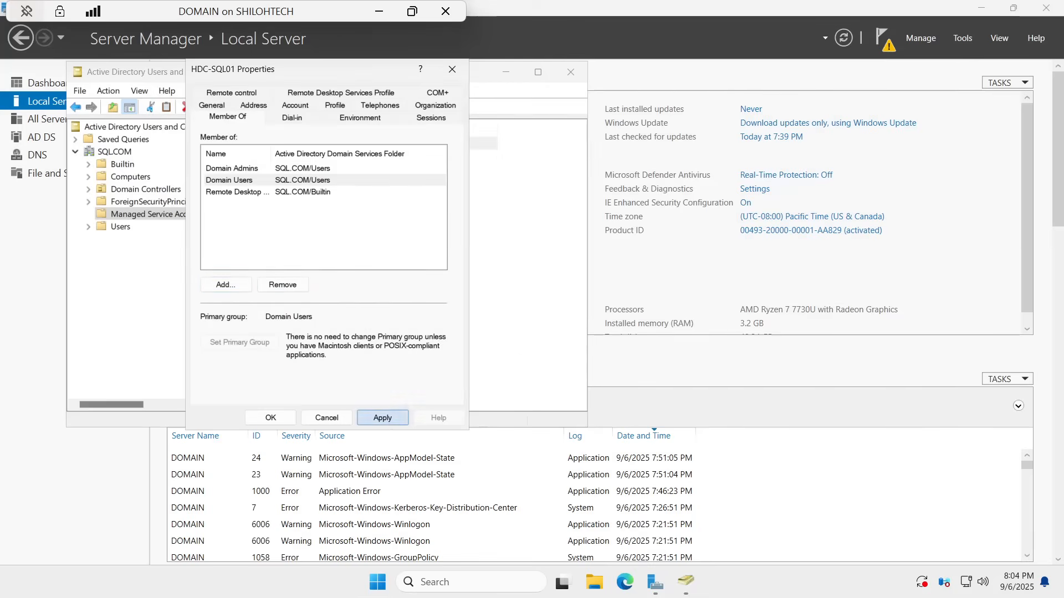
{"action": "left_click", "coordinate": [279, 417]}
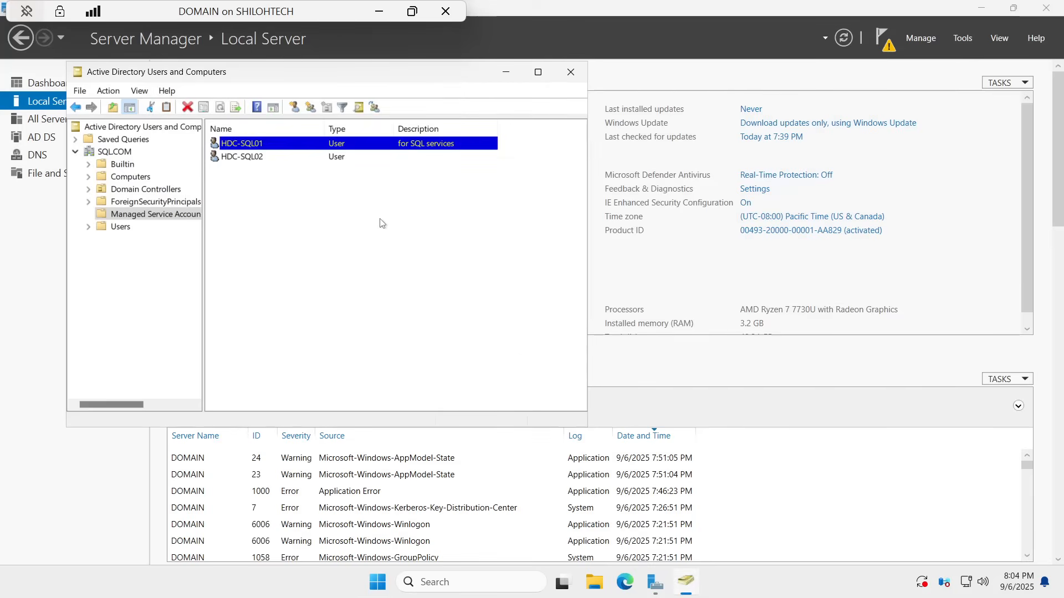
Step: Open HDC-SQL02's properties and set its description to 'For SQL services'
{"action": "right_click", "coordinate": [255, 159]}
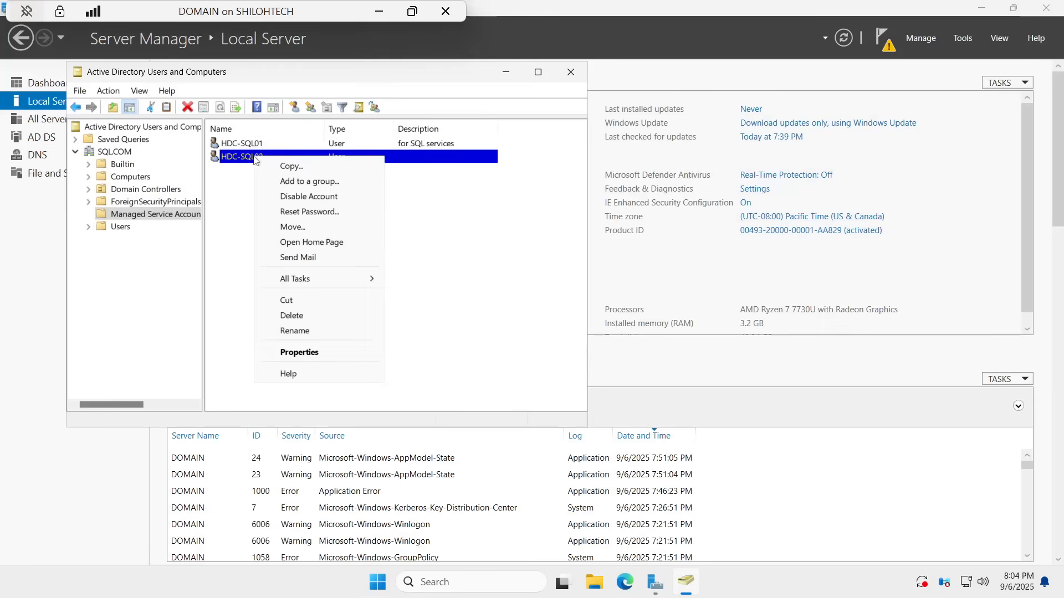
{"action": "left_click", "coordinate": [304, 352]}
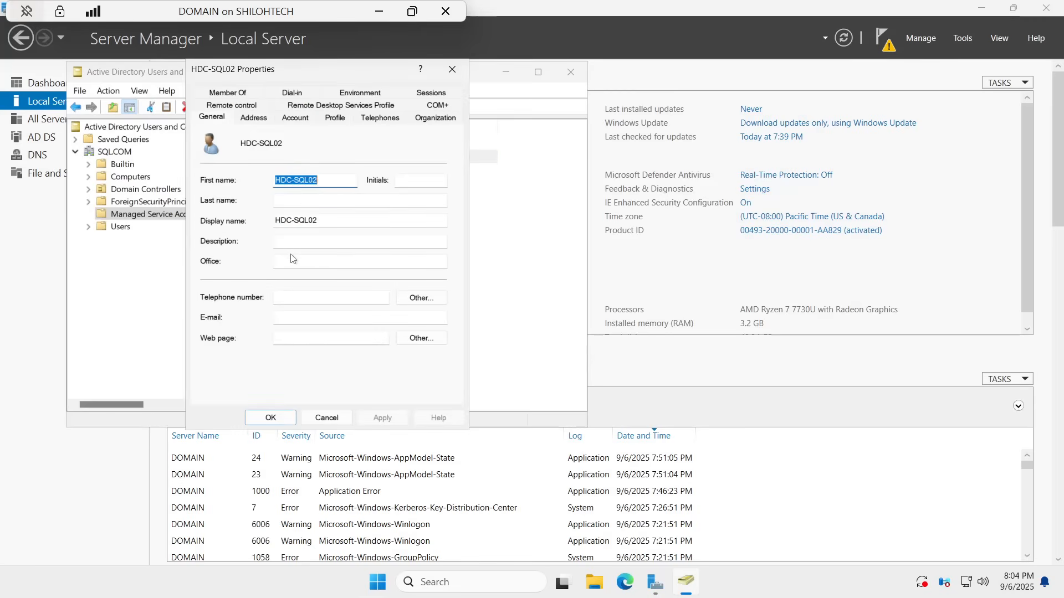
{"action": "left_click", "coordinate": [320, 241]}
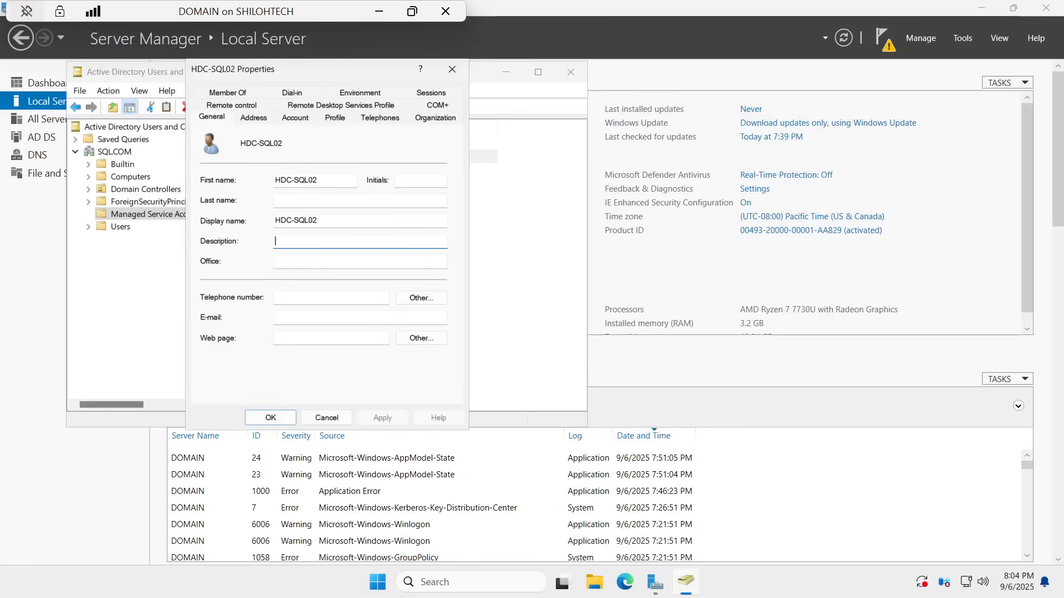
{"action": "type", "text": "SQ"}
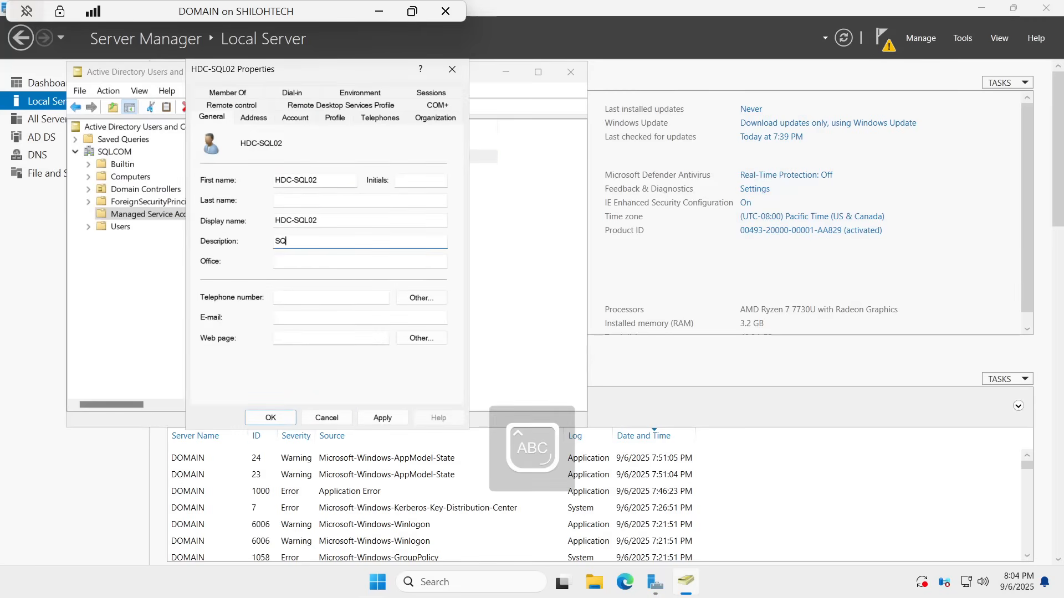
{"action": "key", "text": "BackSpace"}
{"action": "key", "text": "BackSpace"}
{"action": "key", "text": "BackSpace"}
{"action": "type", "text": "SQ"}
{"action": "key", "text": "BackSpace"}
{"action": "key", "text": "BackSpace"}
{"action": "type", "text": "For"}
{"action": "key", "text": "Caps_Lock"}
{"action": "type", "text": "SQL SER"}
{"action": "key", "text": "BackSpace"}
{"action": "key", "text": "BackSpace"}
{"action": "key", "text": "BackSpace"}
{"action": "key", "text": "Caps_Lock"}
{"action": "type", "text": "servic"}
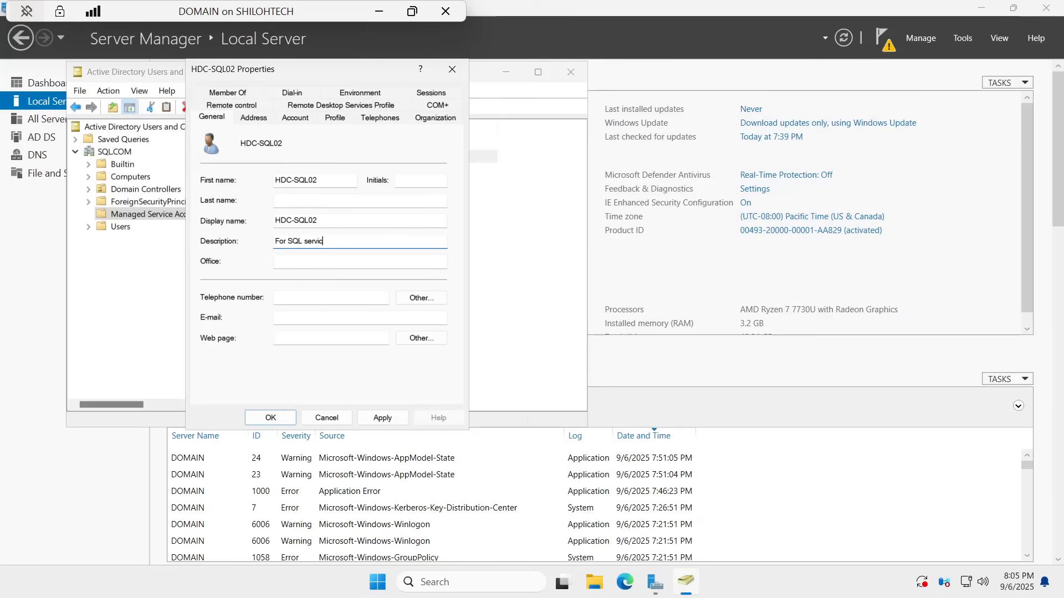
{"action": "type", "text": "ces"}
Step: Enter office Houston and a telephone number for HDC-SQL02
{"action": "left_click", "coordinate": [339, 267]}
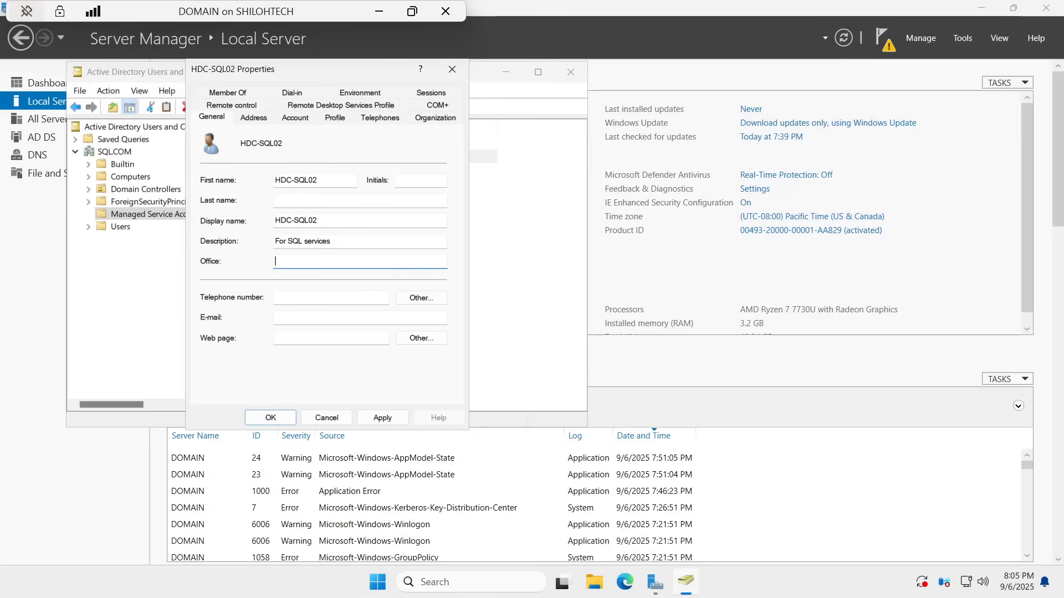
{"action": "key", "text": "Caps_Lock"}
{"action": "type", "text": "H"}
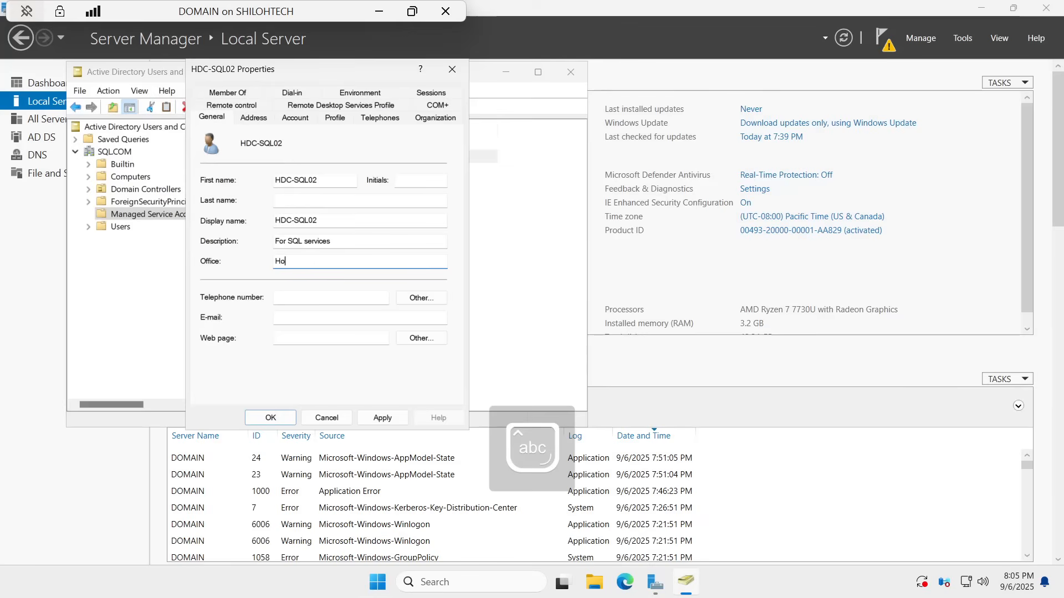
{"action": "type", "text": "ous"}
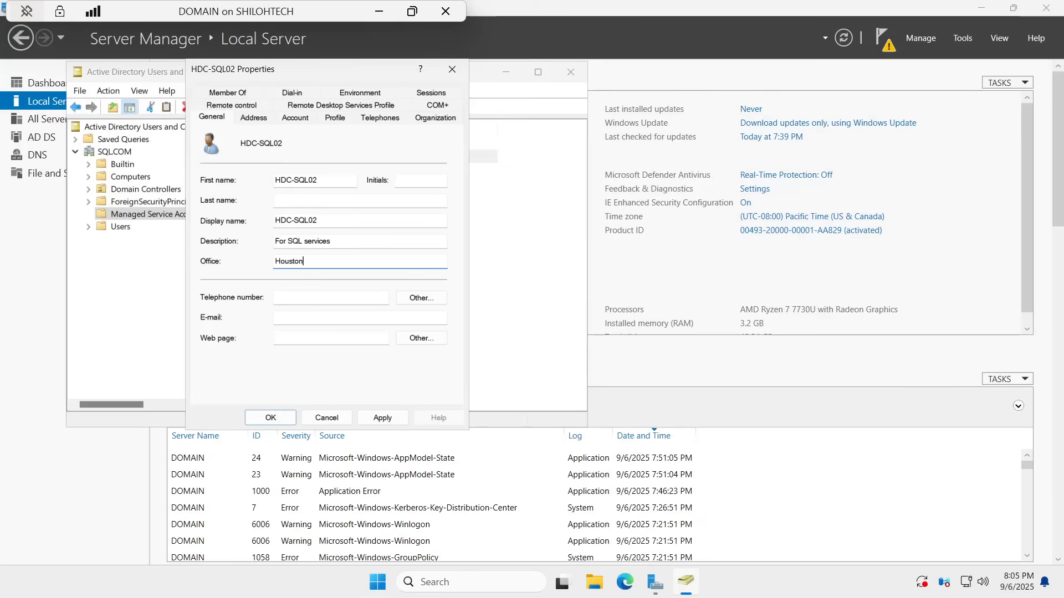
{"action": "type", "text": "ton"}
{"action": "key", "text": "Tab"}
{"action": "type", "text": "71233365"}
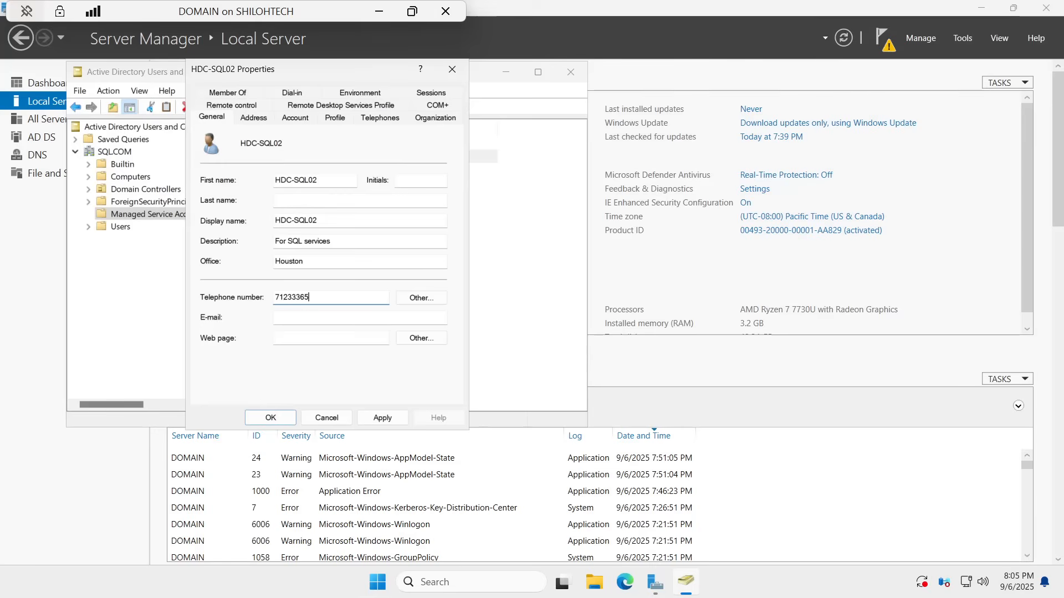
{"action": "key", "text": "Tab"}
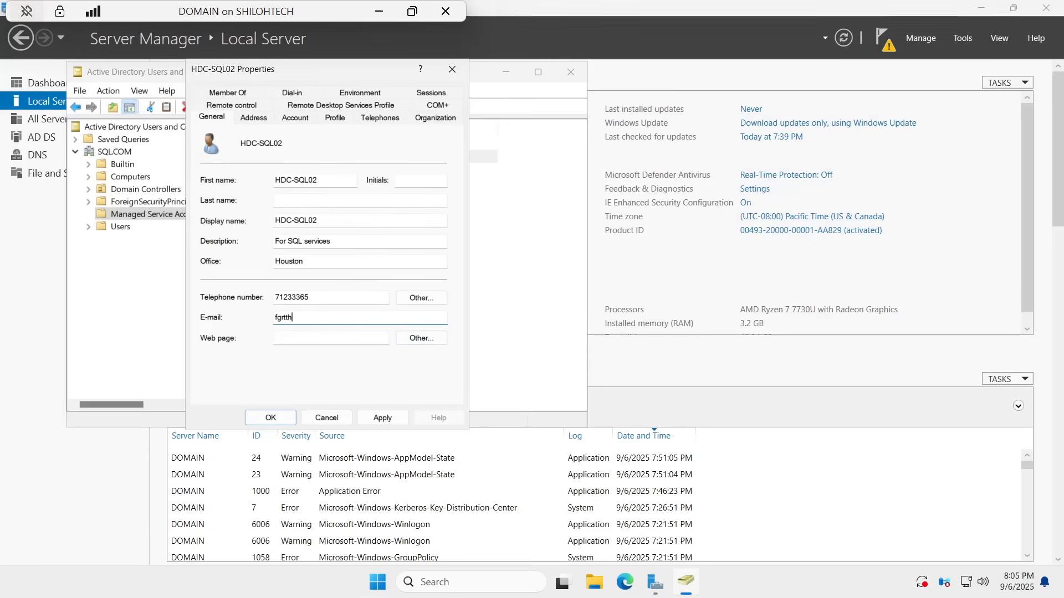
Step: Add Domain Admins and Remote Desktop Users to HDC-SQL02's Member Of list, then apply and close
{"action": "left_click", "coordinate": [228, 94]}
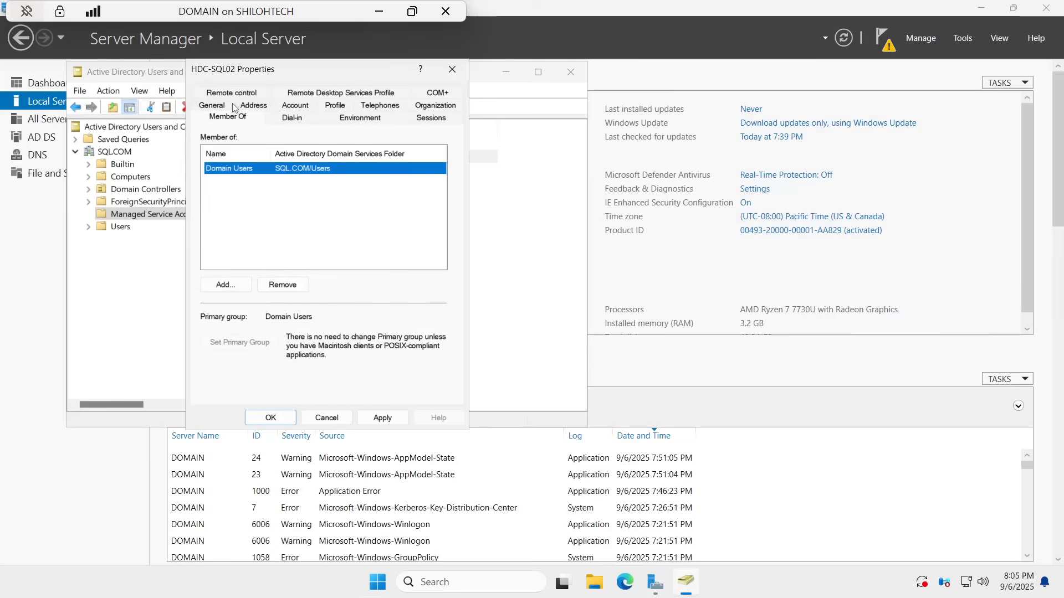
{"action": "left_click", "coordinate": [226, 284]}
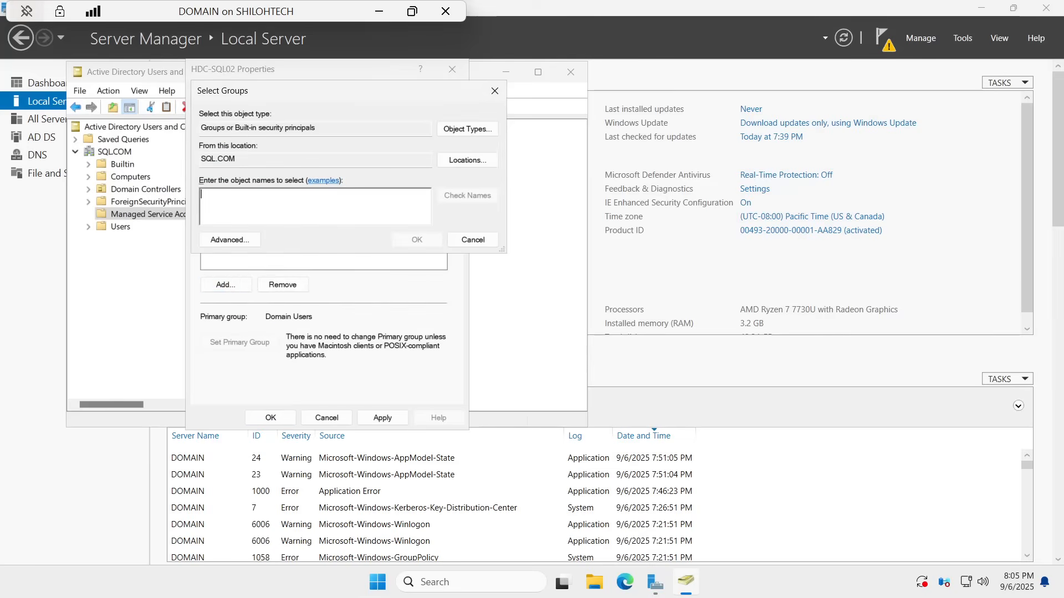
{"action": "type", "text": "domain"}
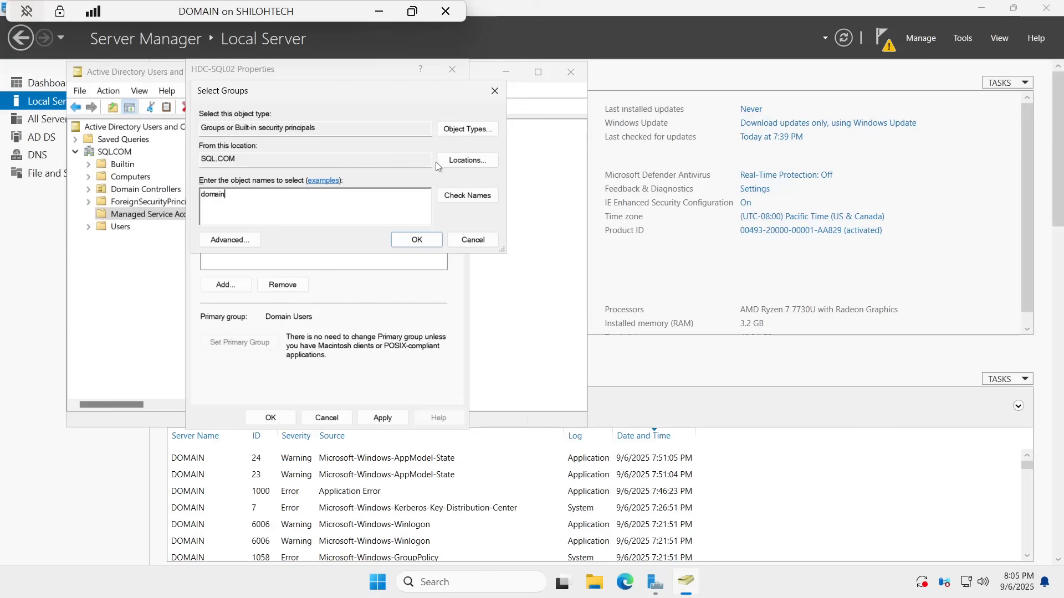
{"action": "left_click", "coordinate": [476, 198]}
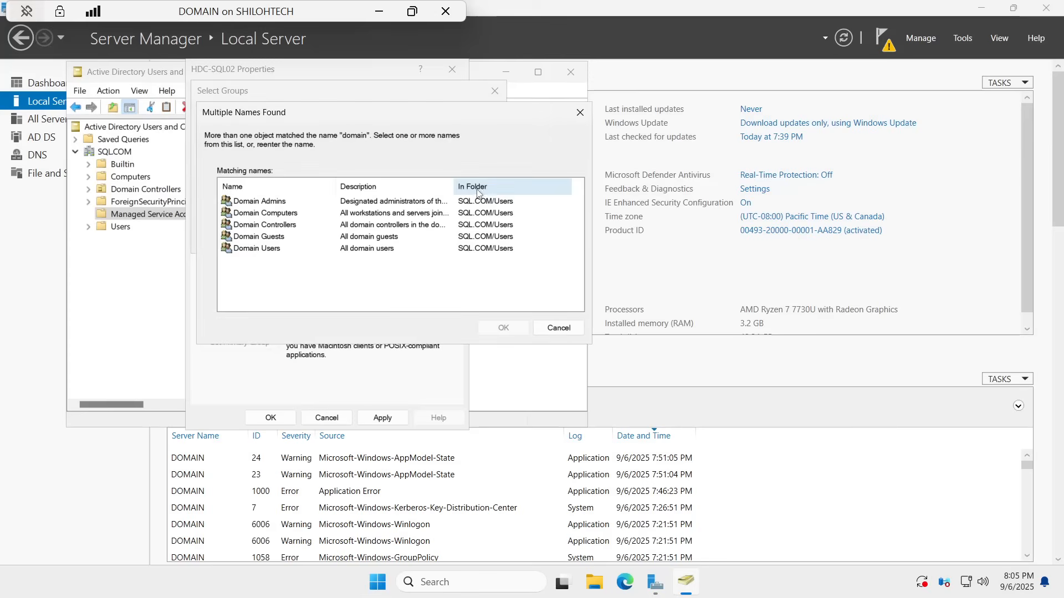
{"action": "left_click", "coordinate": [264, 200]}
{"action": "left_click", "coordinate": [520, 331]}
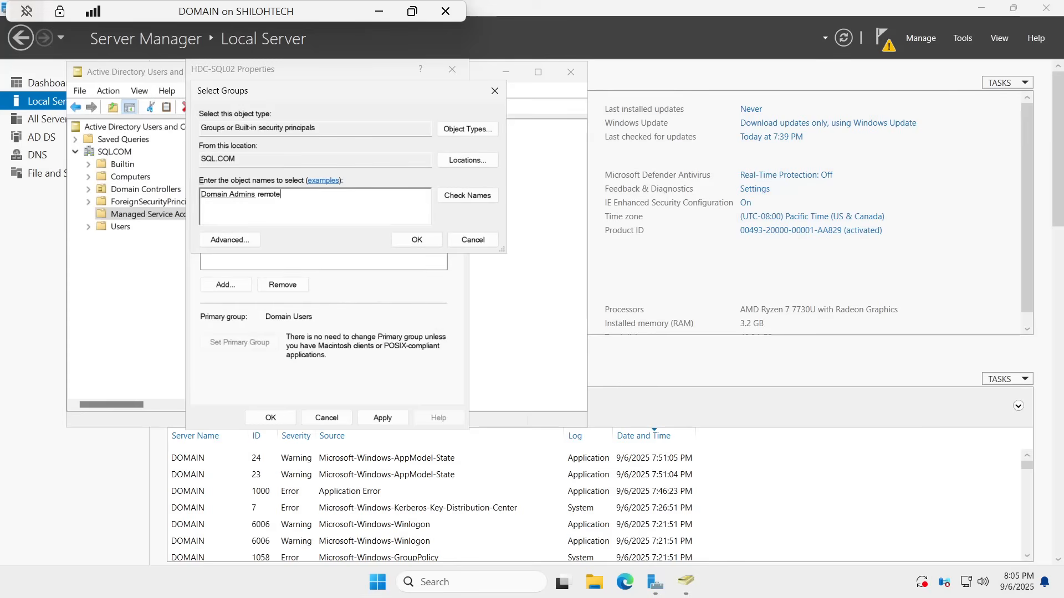
{"action": "type", "text": "remote"}
{"action": "left_click", "coordinate": [464, 198]}
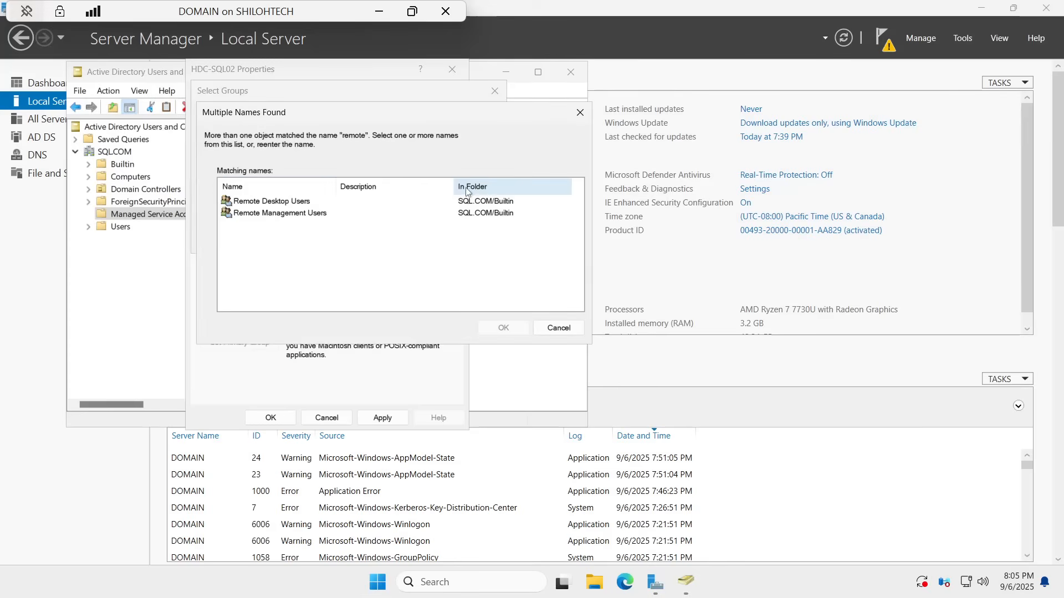
{"action": "left_click", "coordinate": [277, 204]}
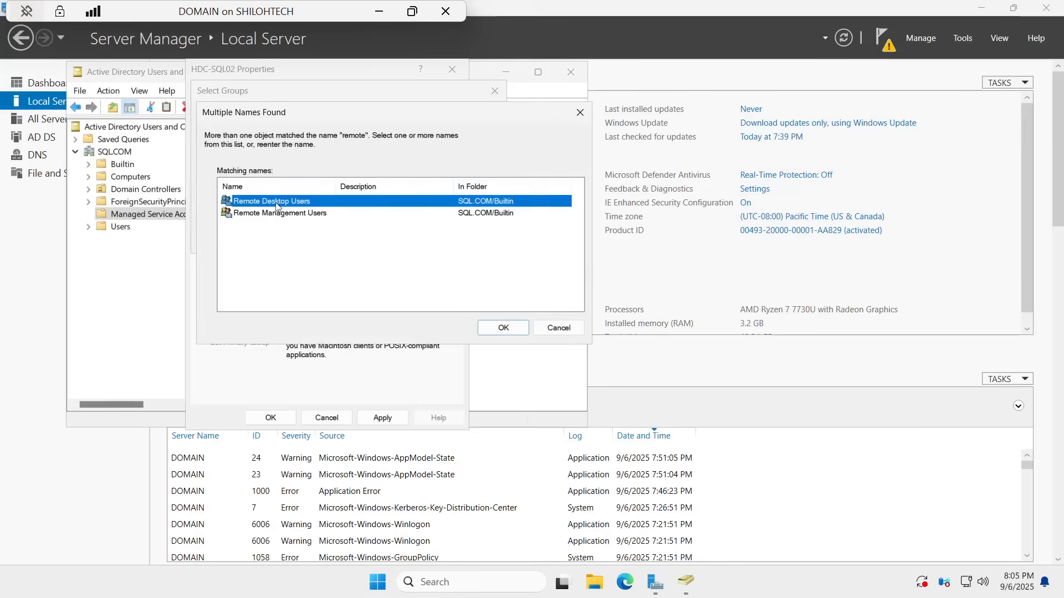
{"action": "left_click", "coordinate": [504, 329]}
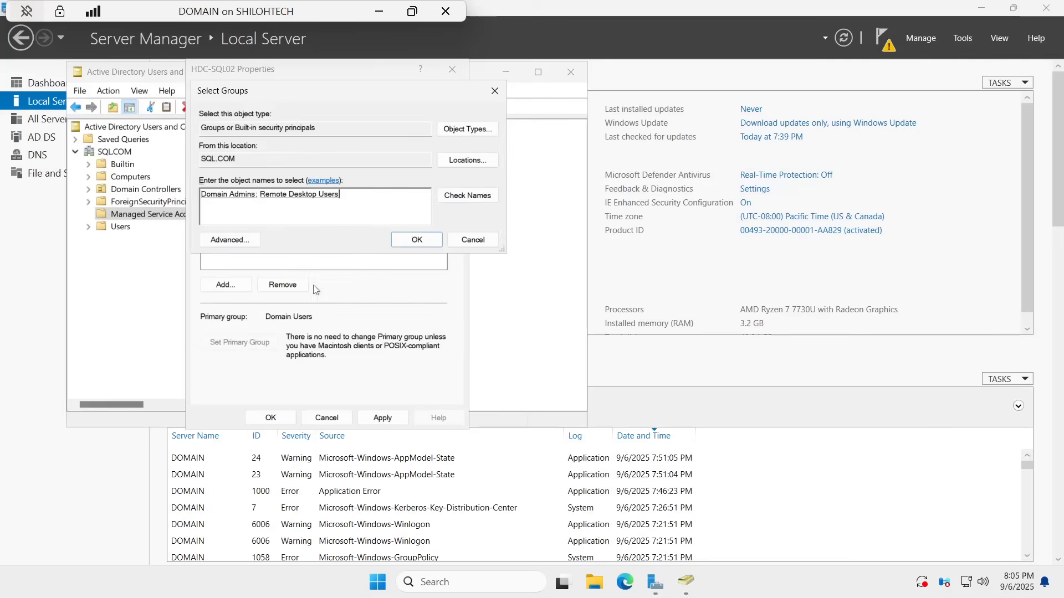
{"action": "left_click", "coordinate": [416, 239]}
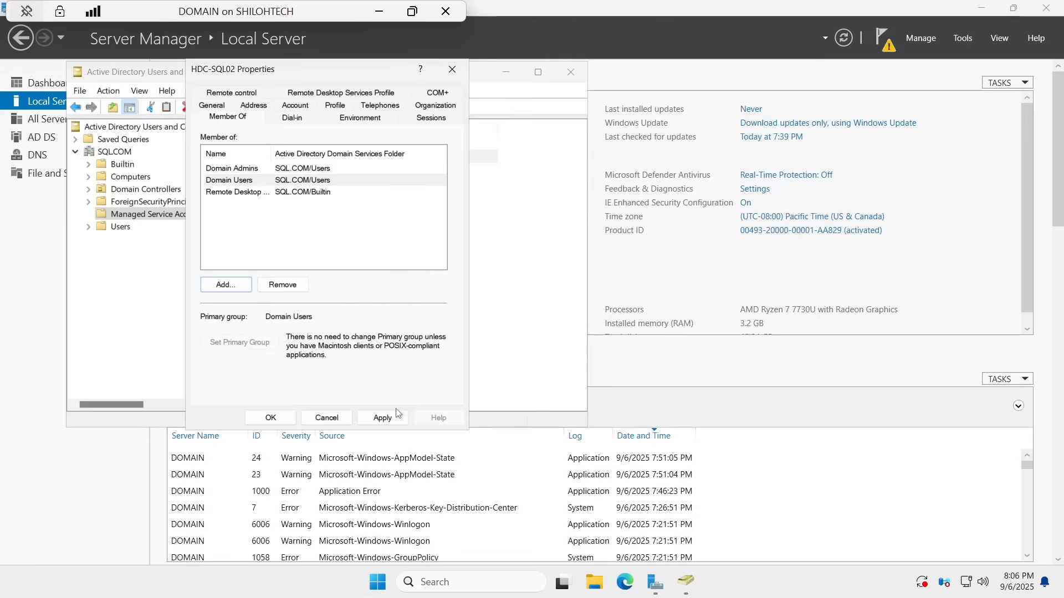
{"action": "left_click", "coordinate": [383, 417]}
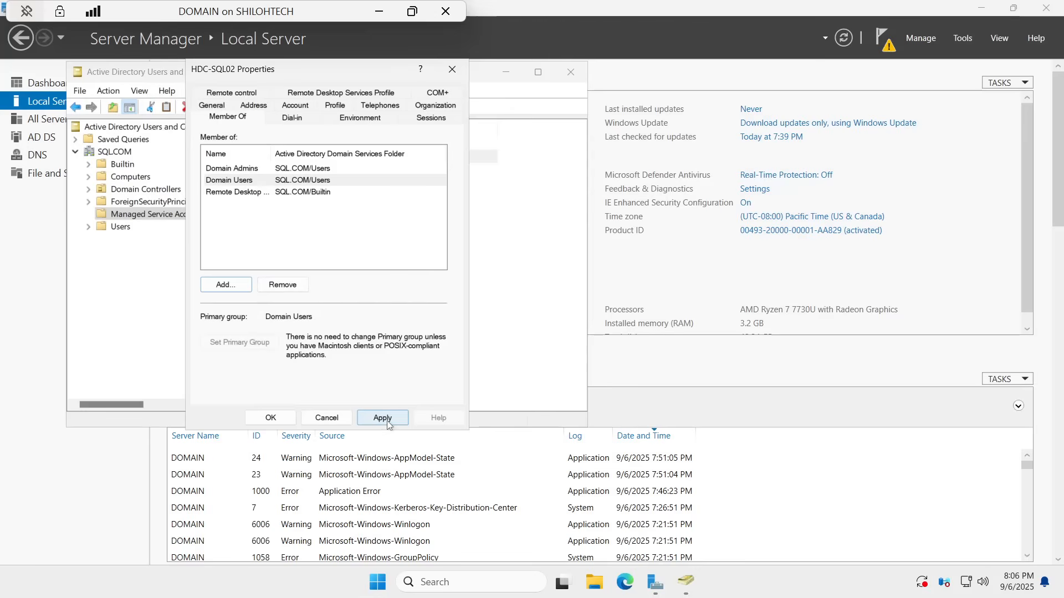
{"action": "left_click", "coordinate": [271, 417]}
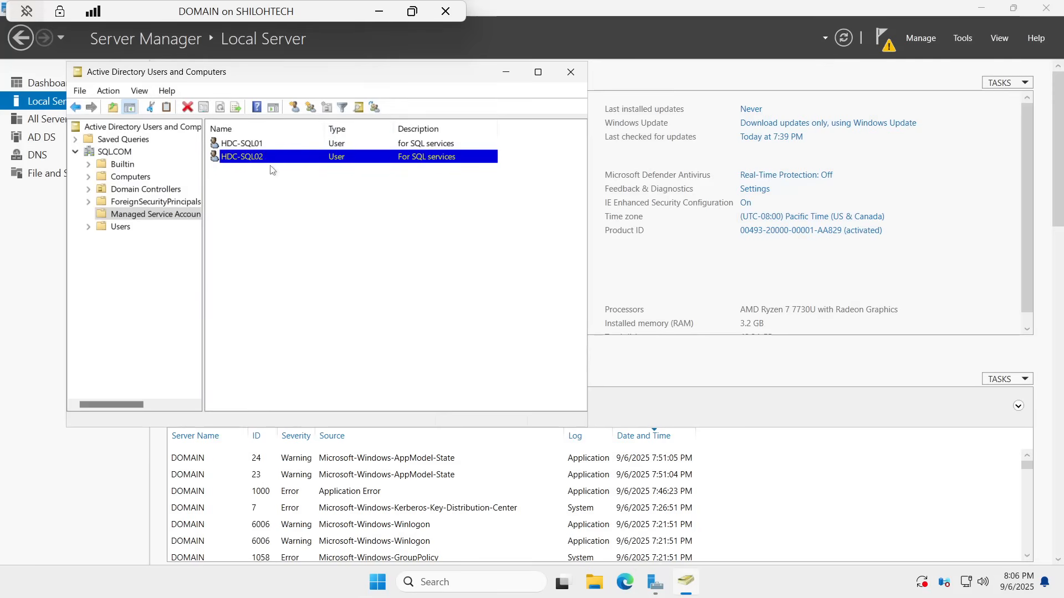
Step: In the Users folder, open the properties of the user listed below Administrator
{"action": "left_click", "coordinate": [122, 229]}
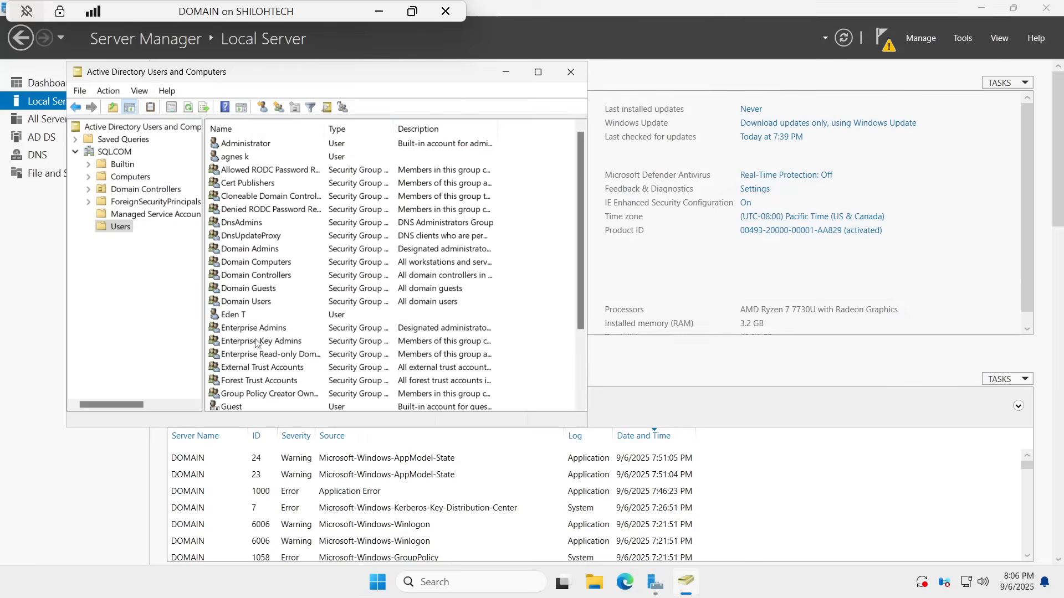
{"action": "scroll", "coordinate": [311, 334], "scroll_direction": "down", "scroll_amount": 1}
{"action": "scroll", "coordinate": [312, 333], "scroll_direction": "down", "scroll_amount": 1}
{"action": "scroll", "coordinate": [258, 385], "scroll_direction": "up", "scroll_amount": 3}
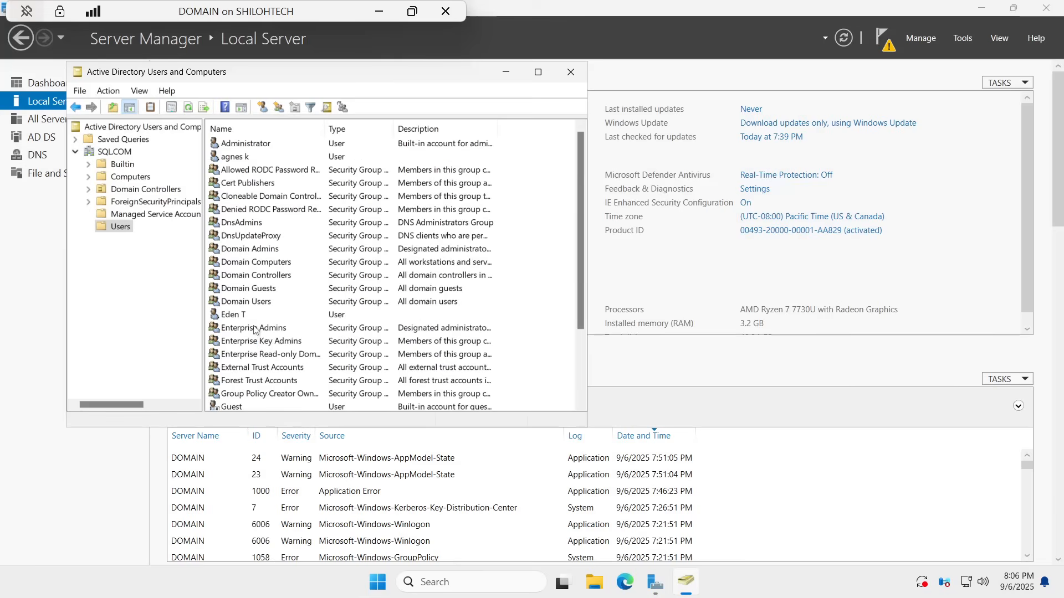
{"action": "right_click", "coordinate": [240, 161]}
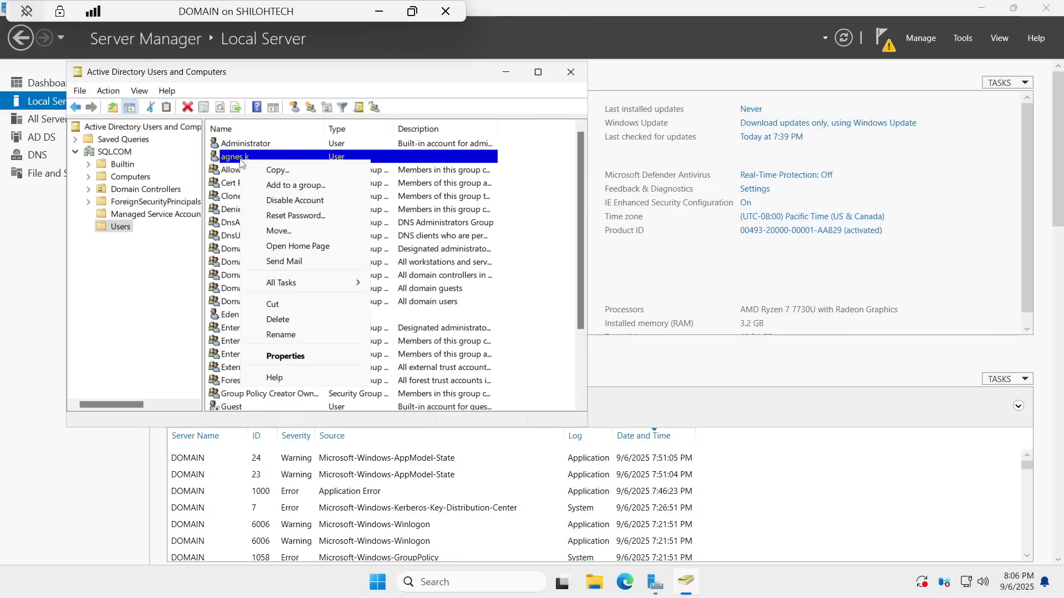
{"action": "left_click", "coordinate": [287, 357]}
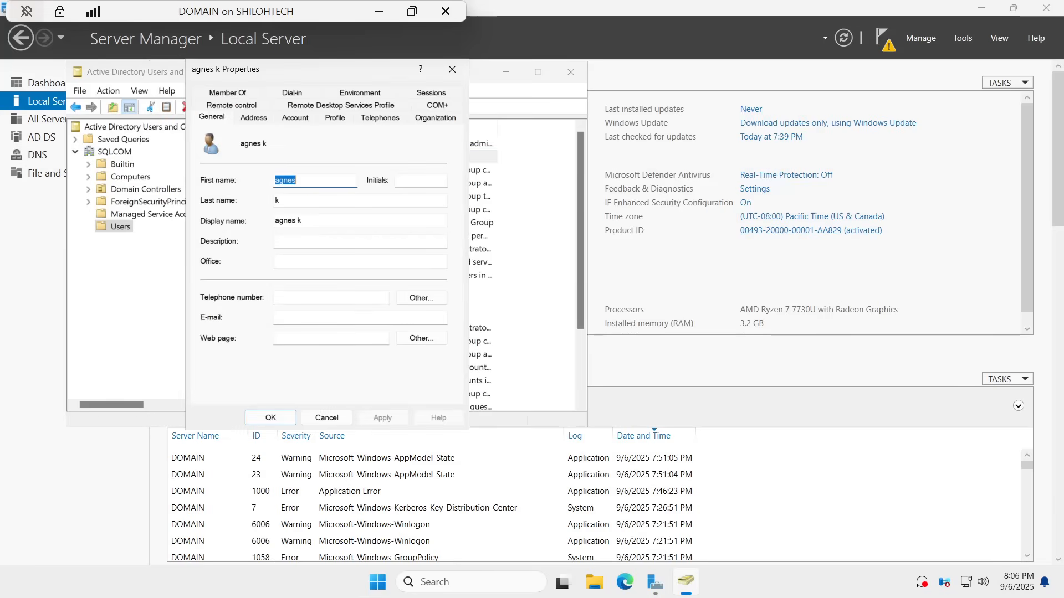
Step: Set description SQL DBA, office REMOTE, and enter a telephone number and e-mail address
{"action": "left_click", "coordinate": [288, 247]}
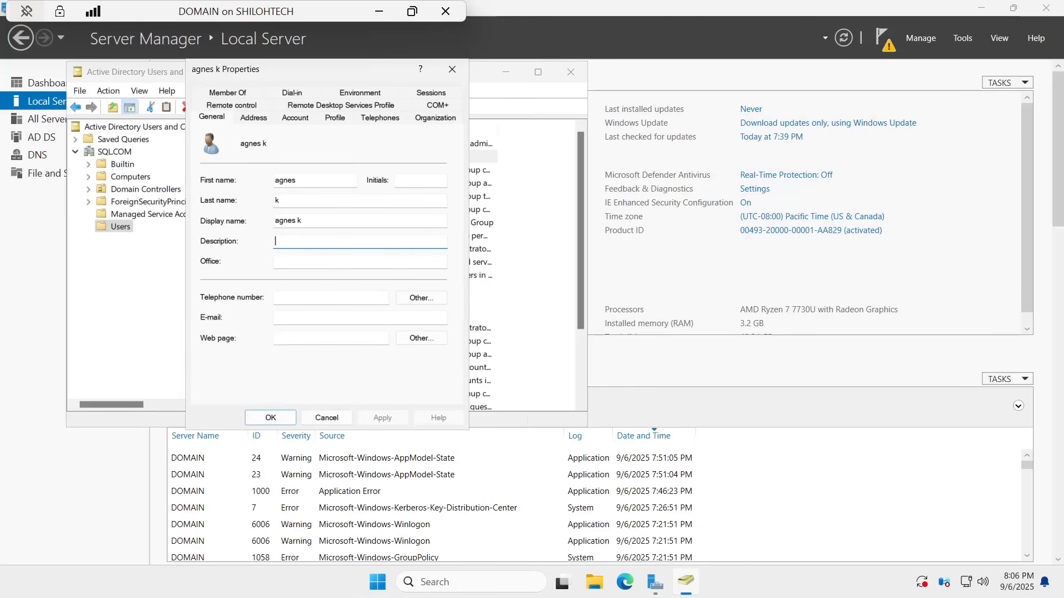
{"action": "key", "text": "Caps_Lock"}
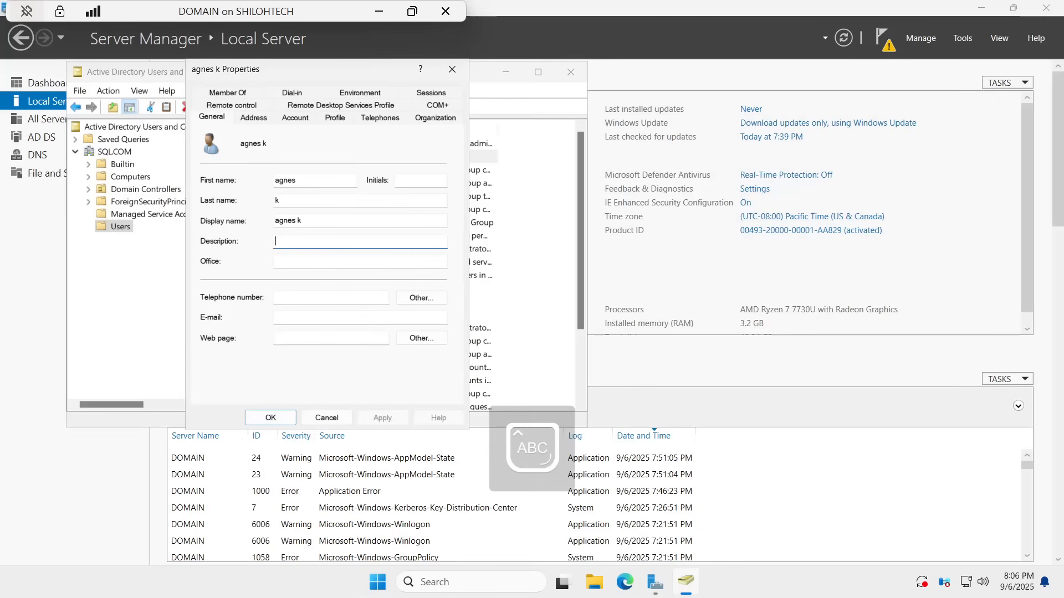
{"action": "type", "text": "SQL DBA"}
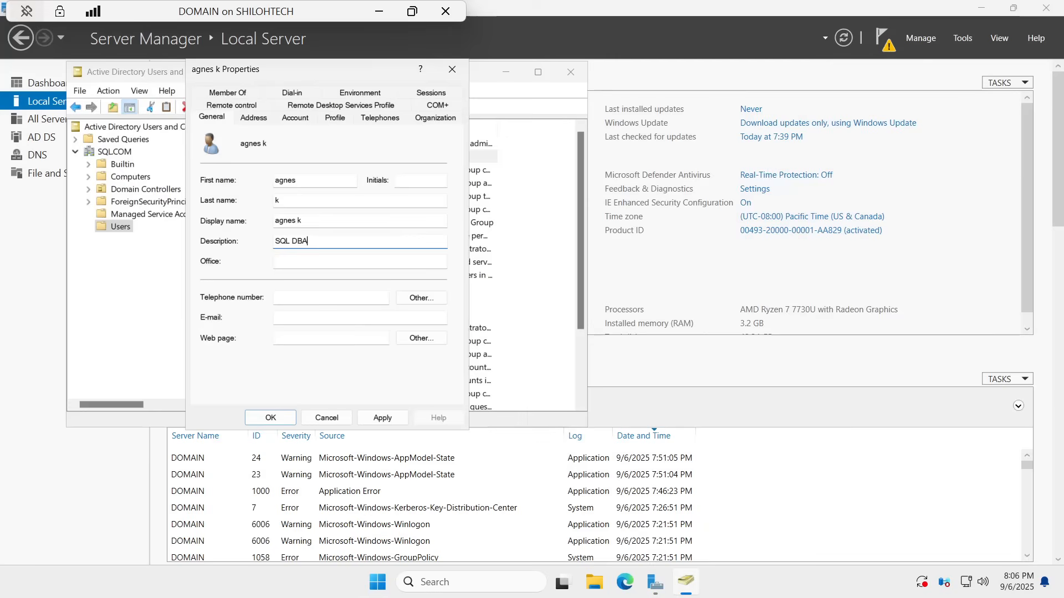
{"action": "key", "text": "Tab"}
{"action": "type", "text": "R"}
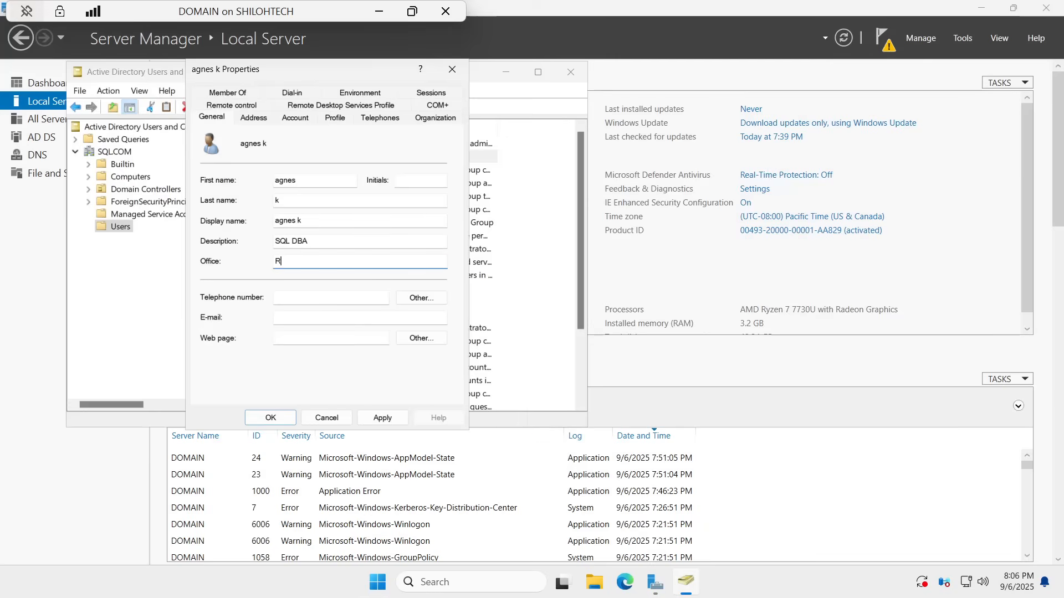
{"action": "type", "text": "EMOTE"}
{"action": "key", "text": "Tab"}
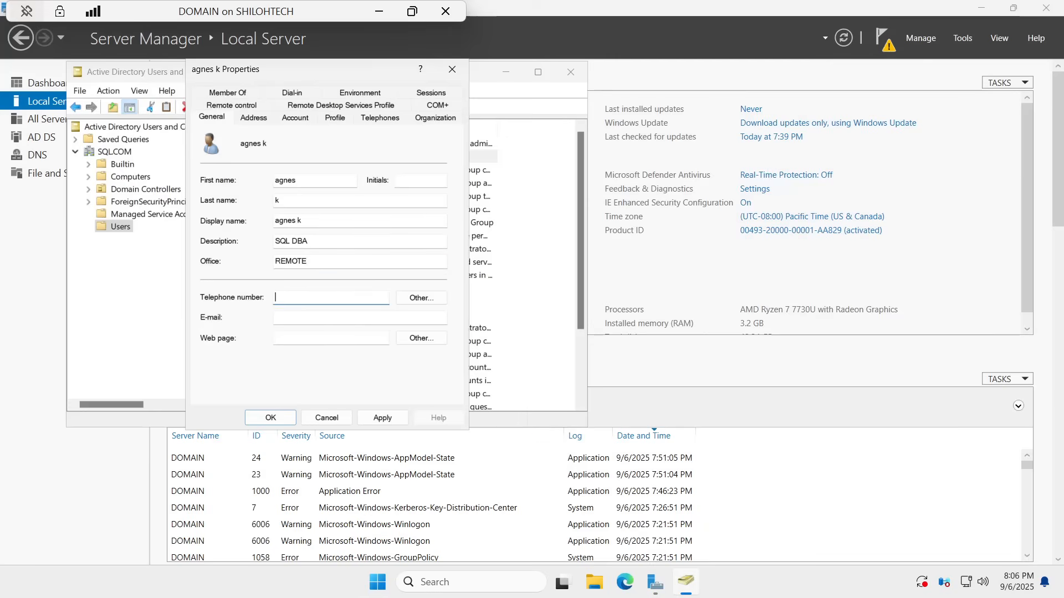
{"action": "type", "text": "452"}
{"action": "key", "text": "Tab"}
{"action": "key", "text": "Tab"}
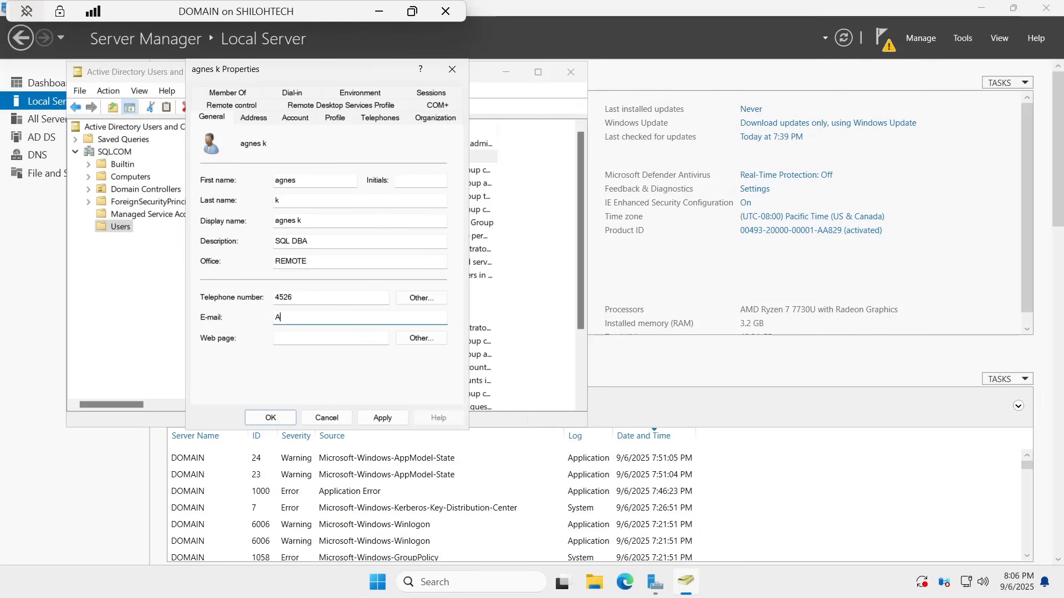
Step: Add the SQL DBA user to Domain Admins and Remote Desktop Users, then apply and close
{"action": "left_click", "coordinate": [232, 93]}
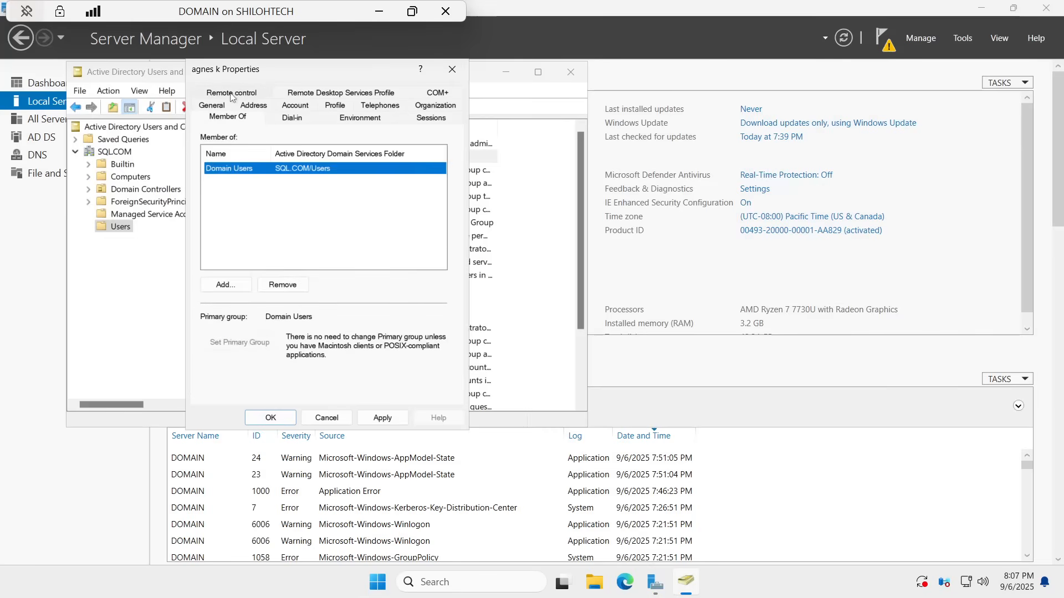
{"action": "left_click", "coordinate": [223, 285]}
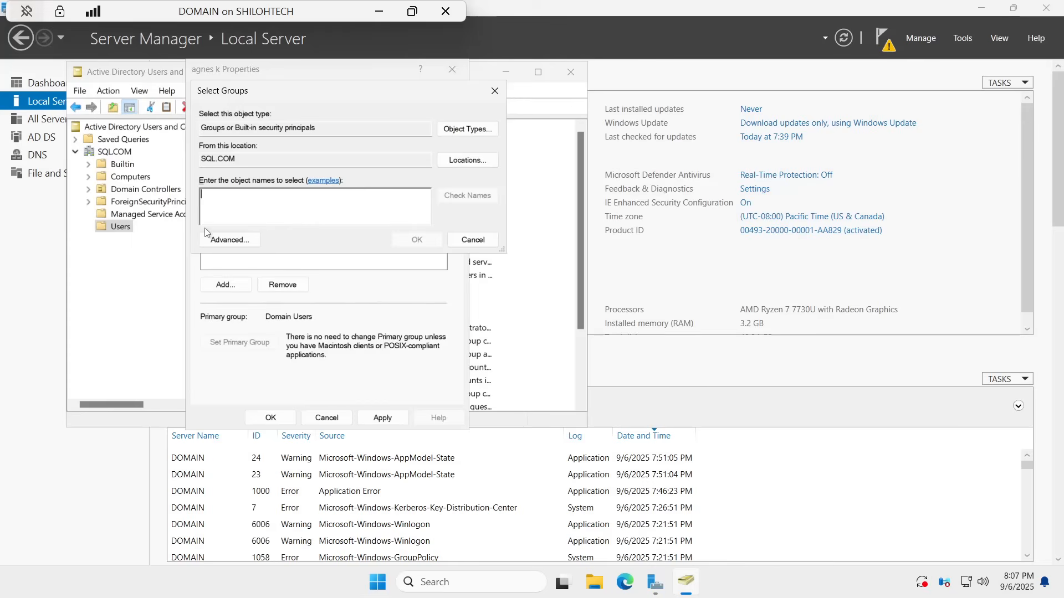
{"action": "type", "text": "DOMAIN"}
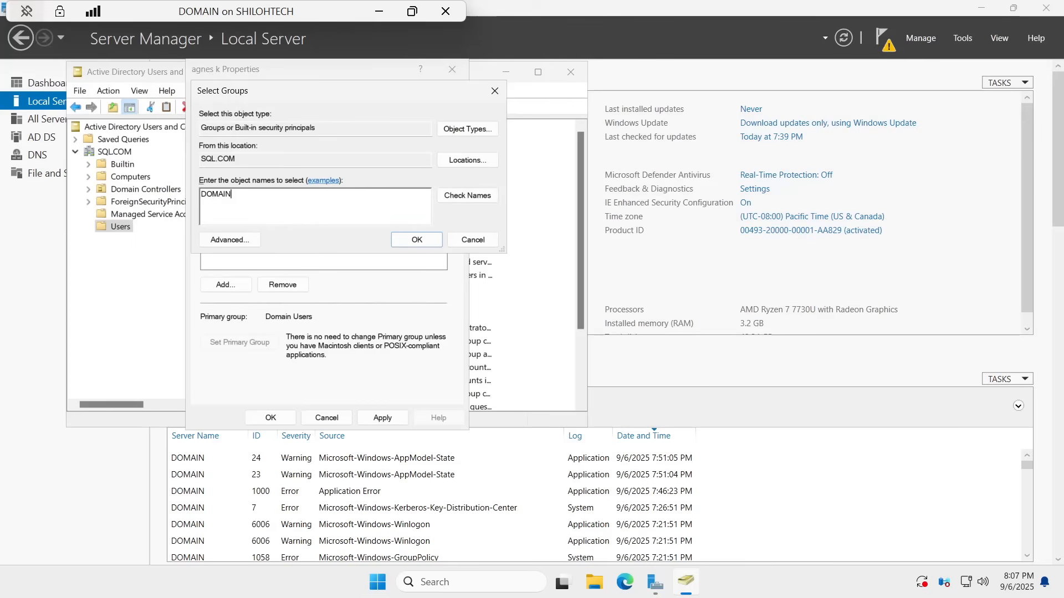
{"action": "left_click", "coordinate": [469, 197]}
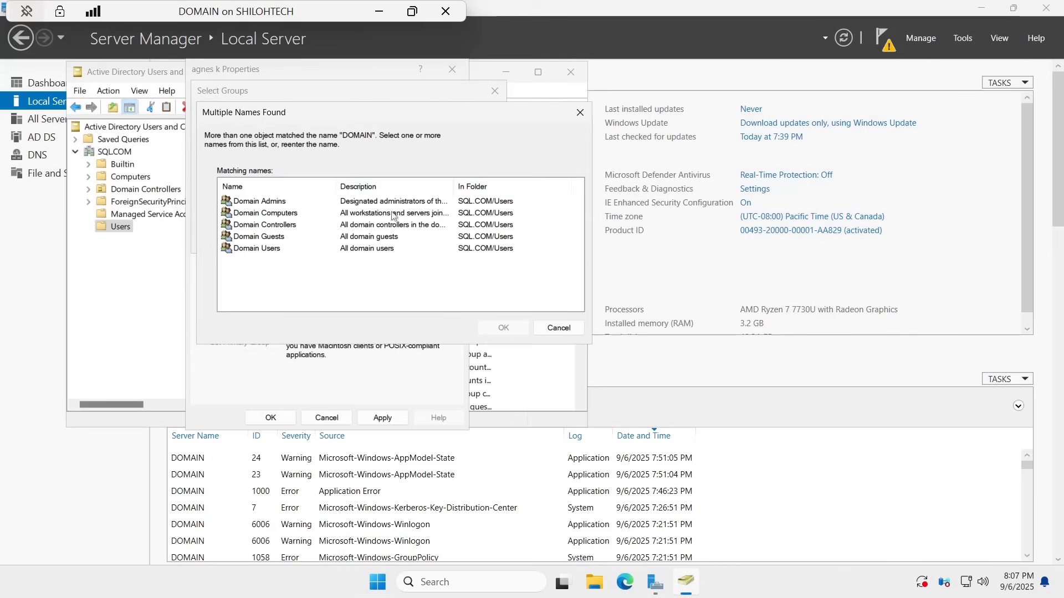
{"action": "left_click", "coordinate": [258, 204]}
{"action": "left_click", "coordinate": [500, 327]}
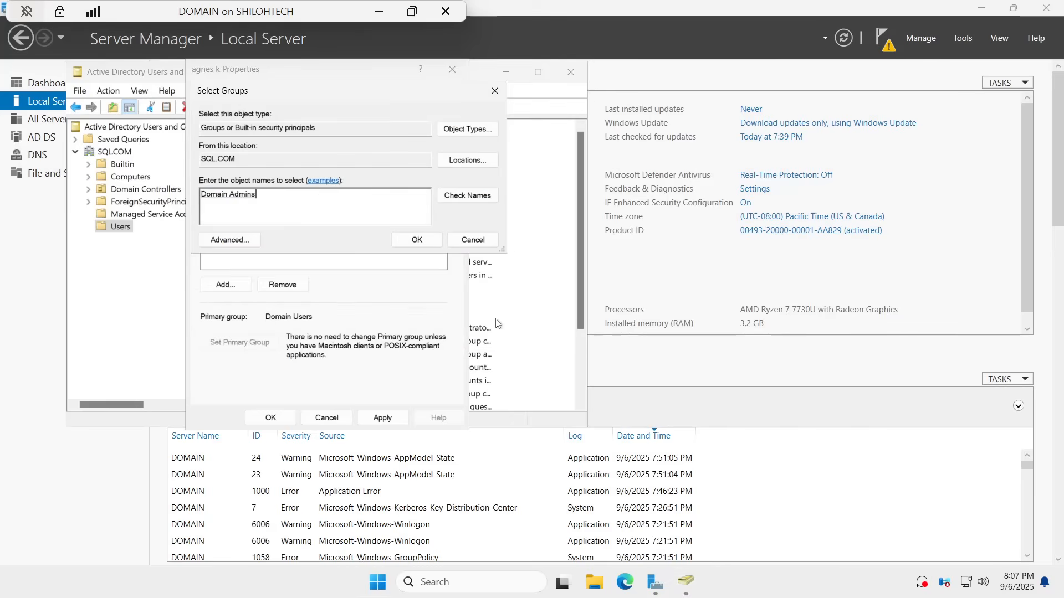
{"action": "type", "text": "REMOTE"}
{"action": "left_click", "coordinate": [463, 197]}
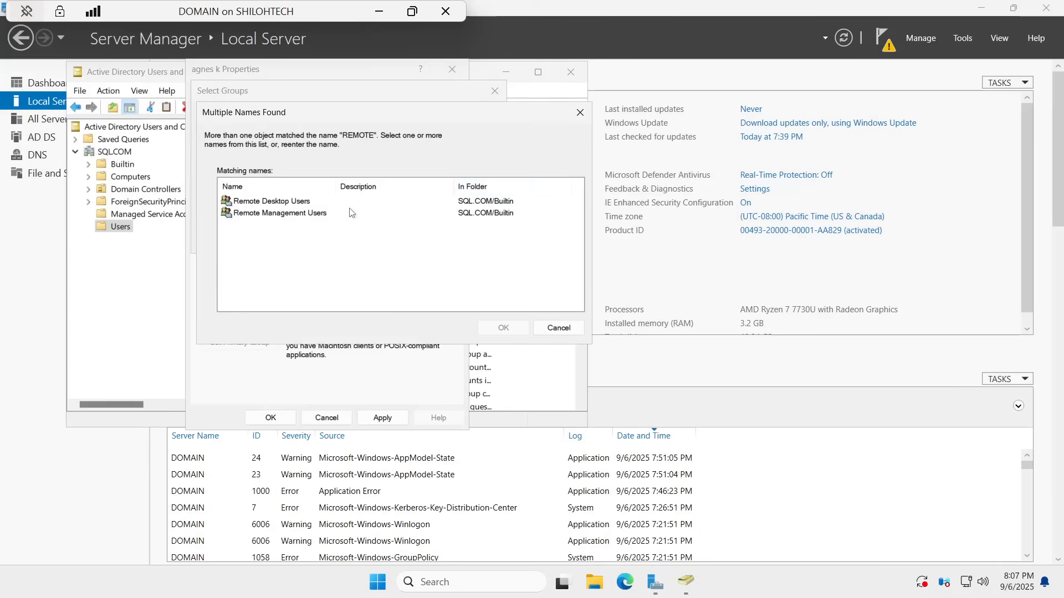
{"action": "left_click", "coordinate": [256, 202]}
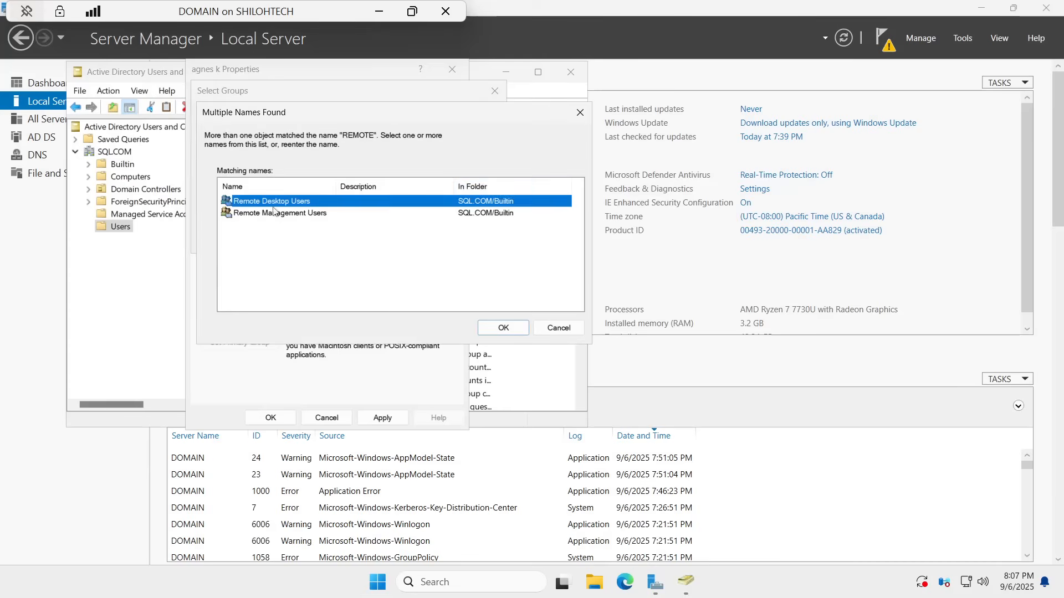
{"action": "left_click", "coordinate": [504, 328]}
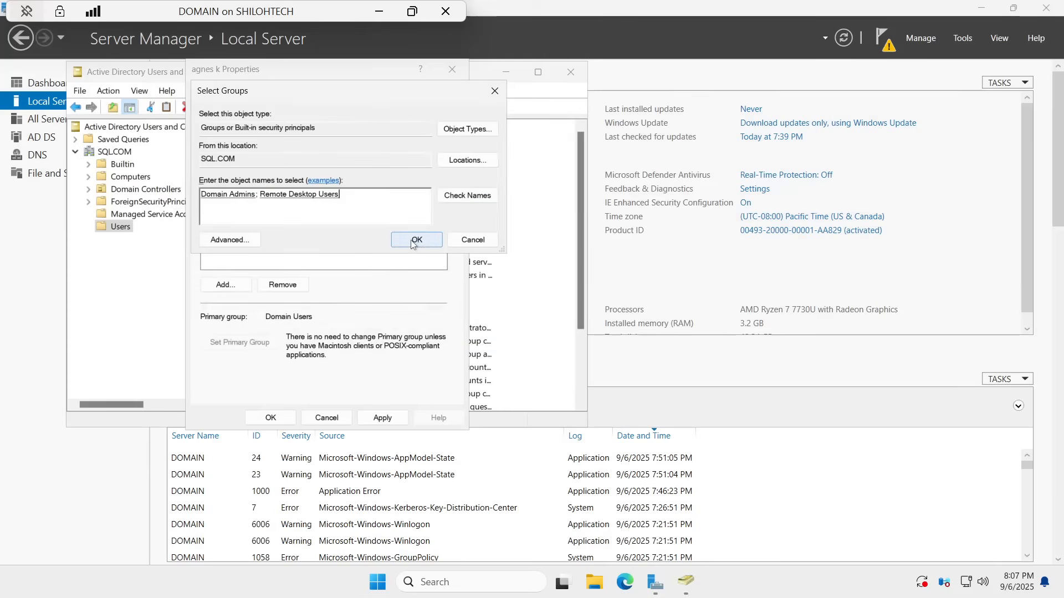
{"action": "left_click", "coordinate": [411, 244]}
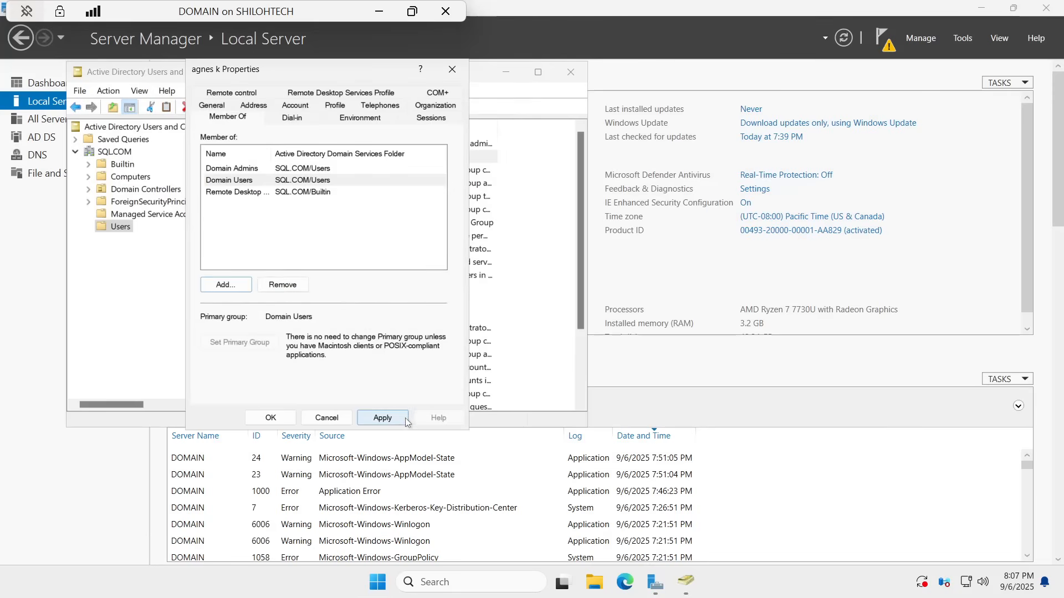
{"action": "left_click", "coordinate": [388, 419]}
{"action": "left_click", "coordinate": [272, 418]}
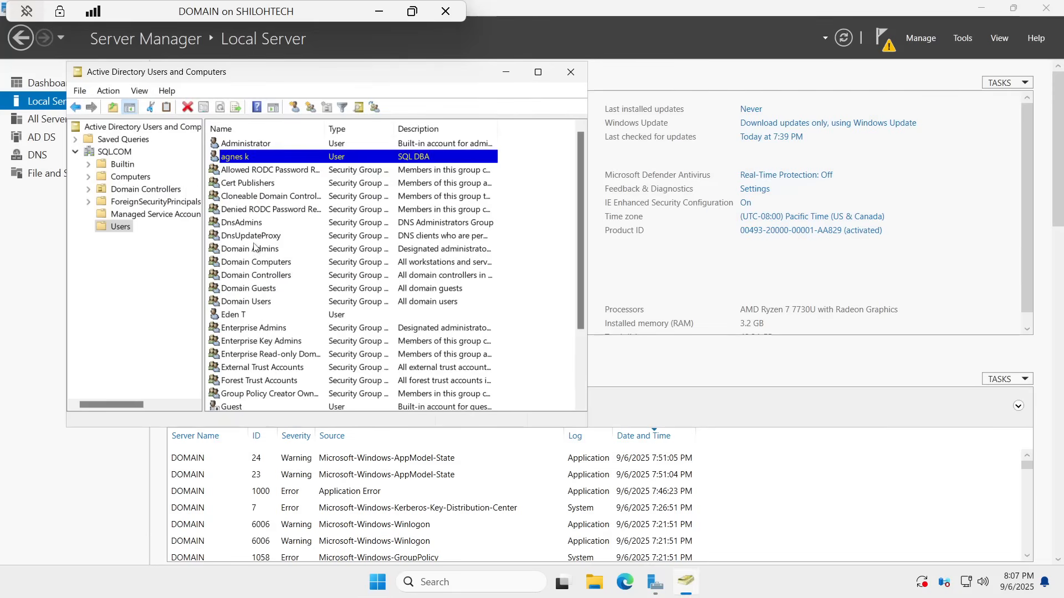
Step: Open the properties of the user after Domain Users and set description 'SQL developer'
{"action": "right_click", "coordinate": [246, 316]}
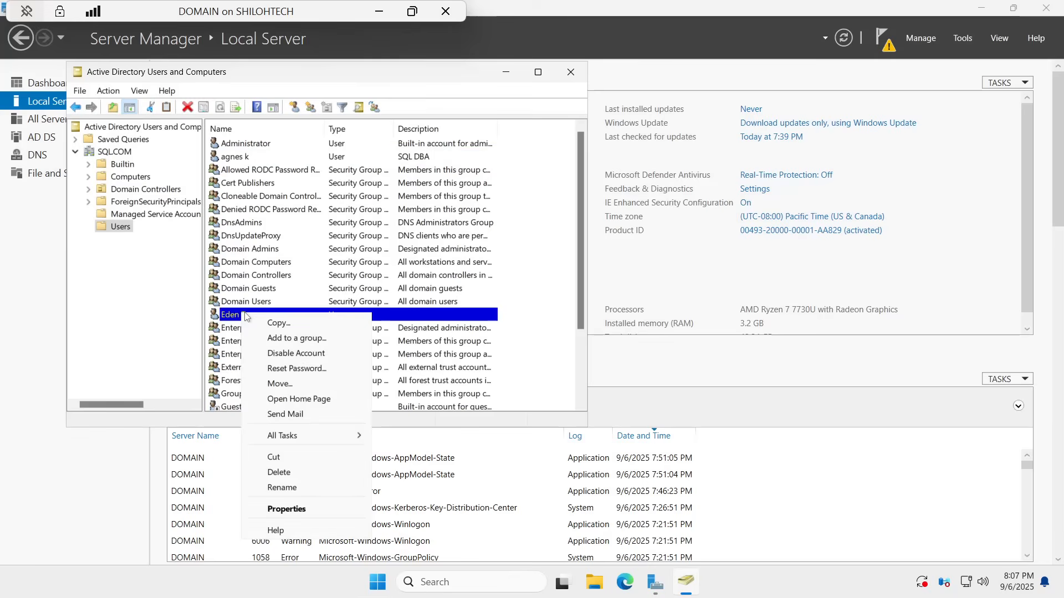
{"action": "left_click", "coordinate": [291, 508]}
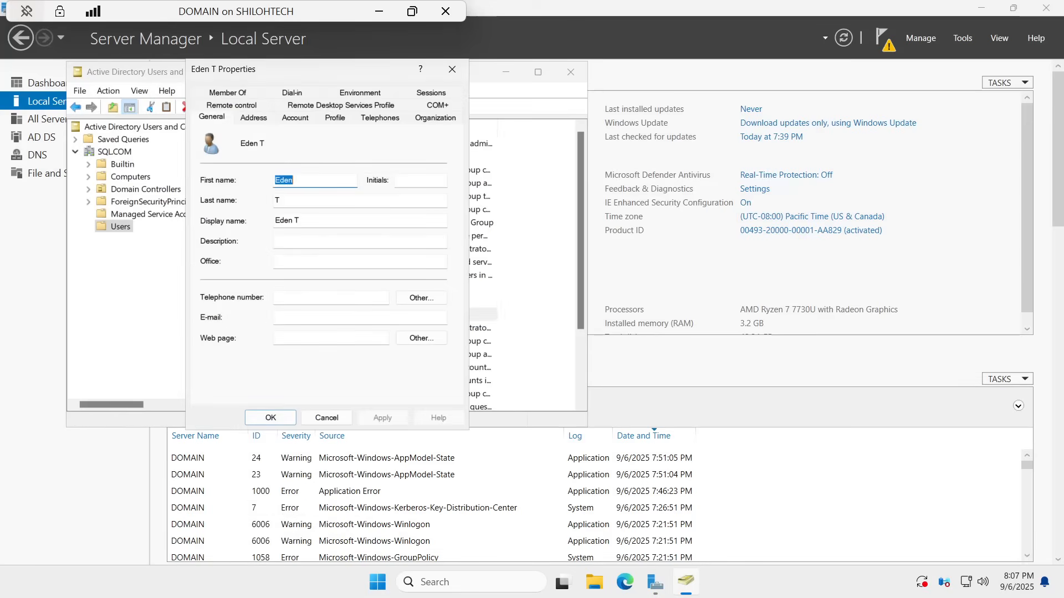
{"action": "left_click", "coordinate": [299, 260]}
{"action": "left_click", "coordinate": [300, 242]}
{"action": "type", "text": "s"}
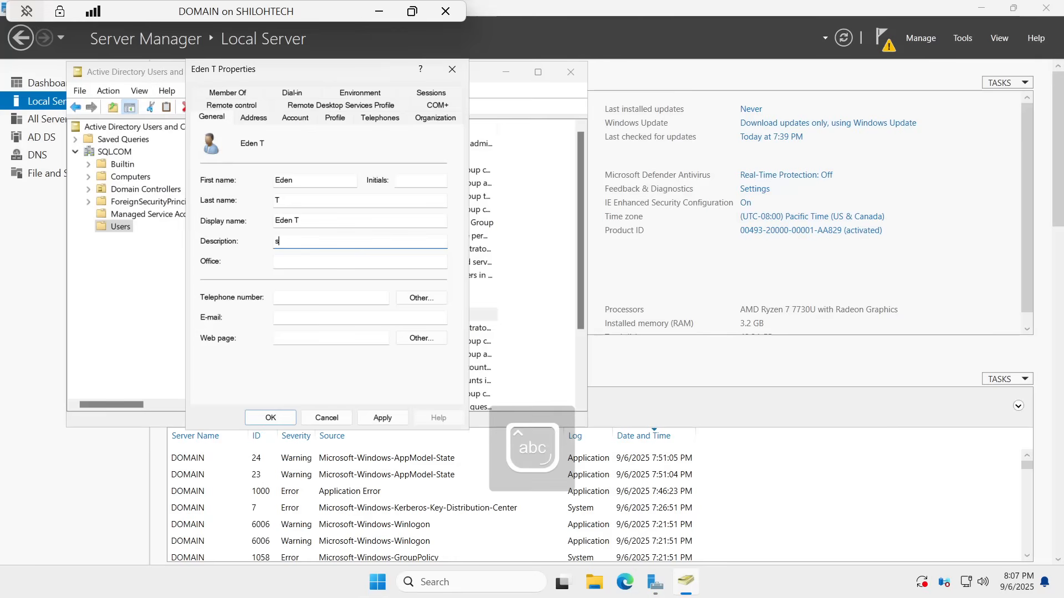
{"action": "key", "text": "Caps_Lock"}
{"action": "type", "text": "SQL"}
{"action": "key", "text": "Caps_Lock"}
{"action": "type", "text": "developer"}
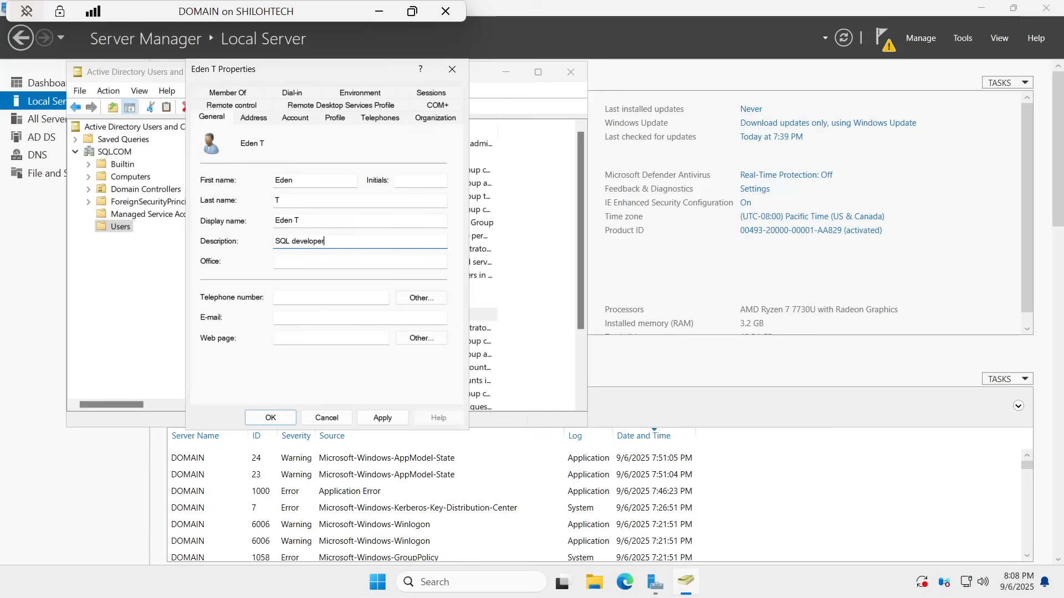
Step: Enter office Remote and a telephone number for this user
{"action": "key", "text": "Tab"}
{"action": "key", "text": "Caps_Lock"}
{"action": "type", "text": "R"}
{"action": "key", "text": "Caps_Lock"}
{"action": "type", "text": "e"}
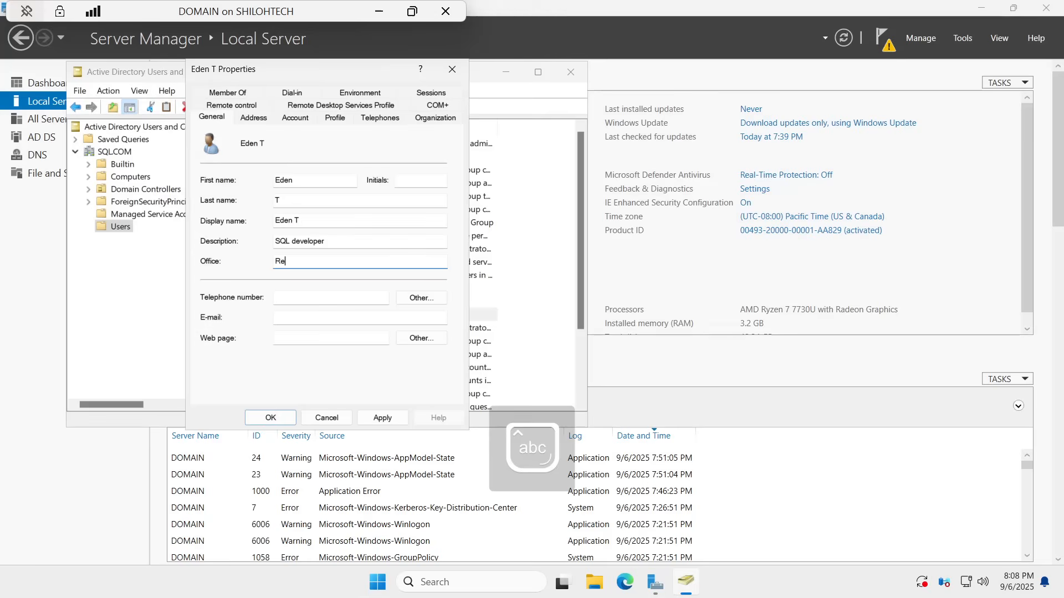
{"action": "type", "text": "mote"}
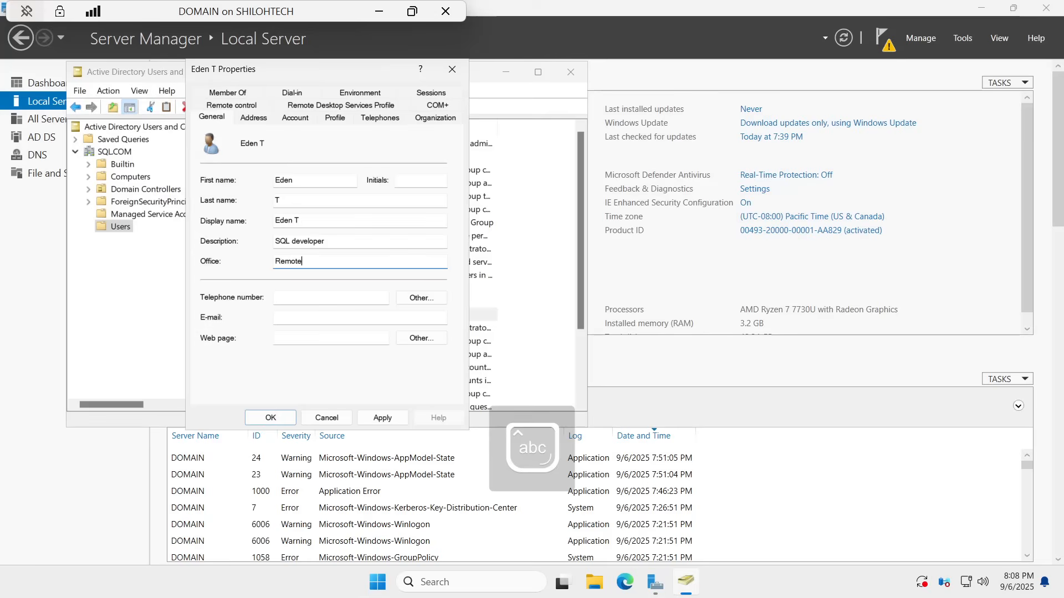
{"action": "key", "text": "Tab"}
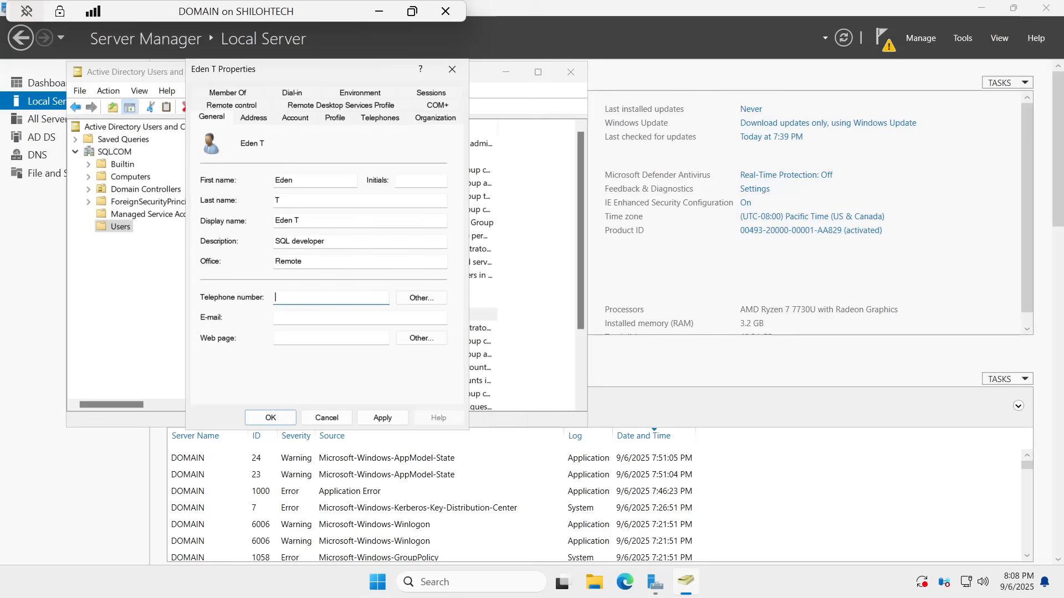
{"action": "type", "text": "41542"}
{"action": "left_click", "coordinate": [287, 317]}
Step: Add the SQL developer user to Domain Admins and Remote Desktop Users, then apply and close
{"action": "left_click", "coordinate": [233, 93]}
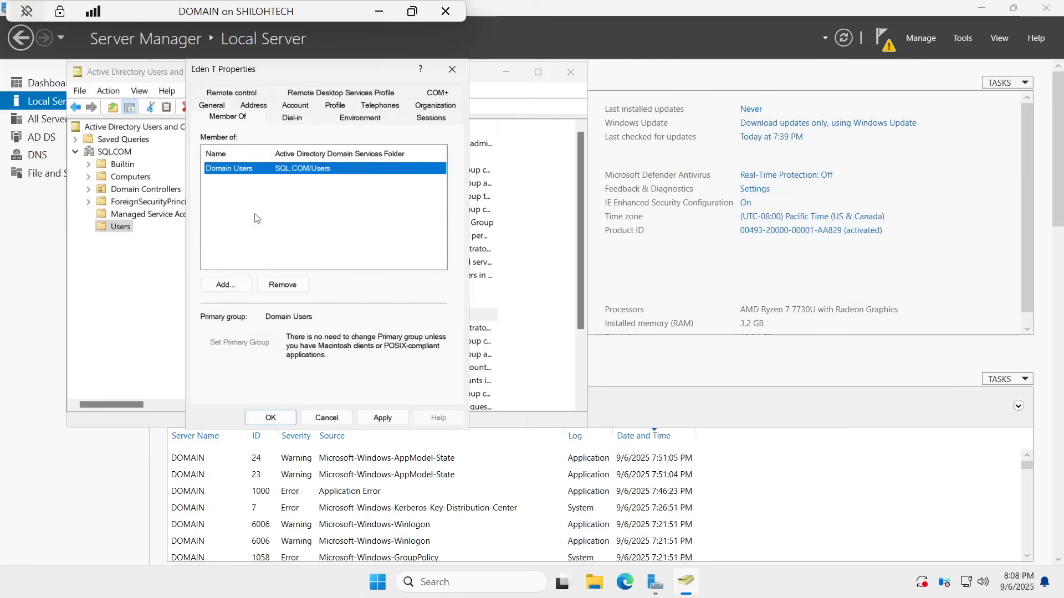
{"action": "left_click", "coordinate": [222, 285]}
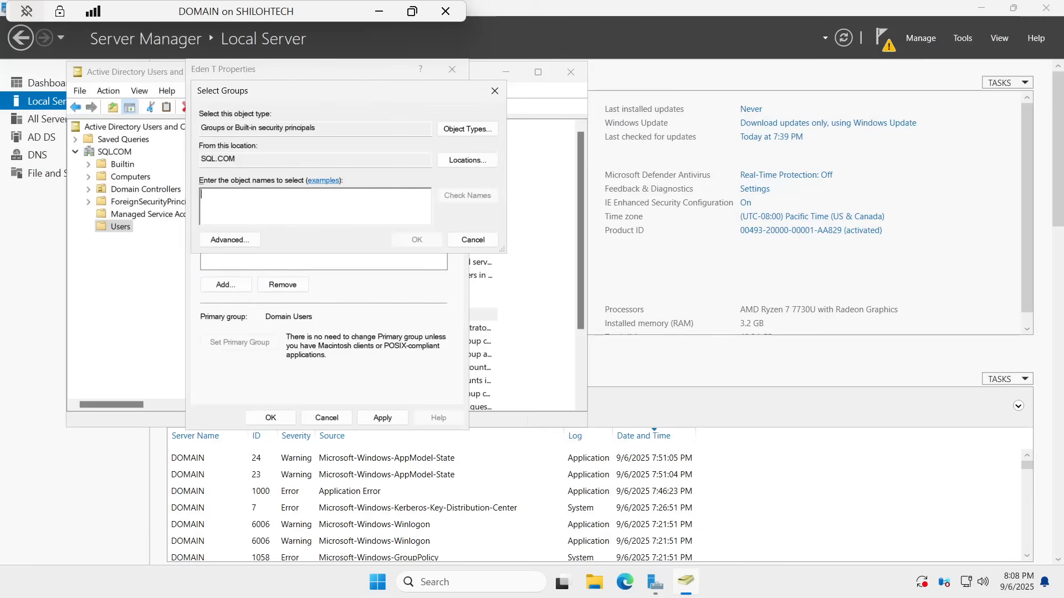
{"action": "type", "text": "domain"}
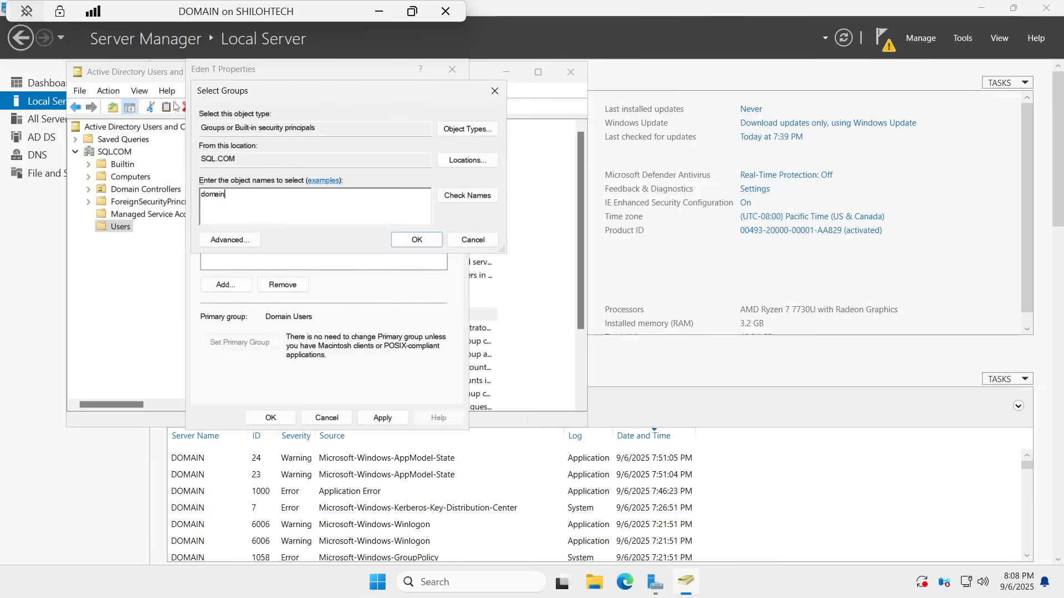
{"action": "left_click", "coordinate": [456, 194]}
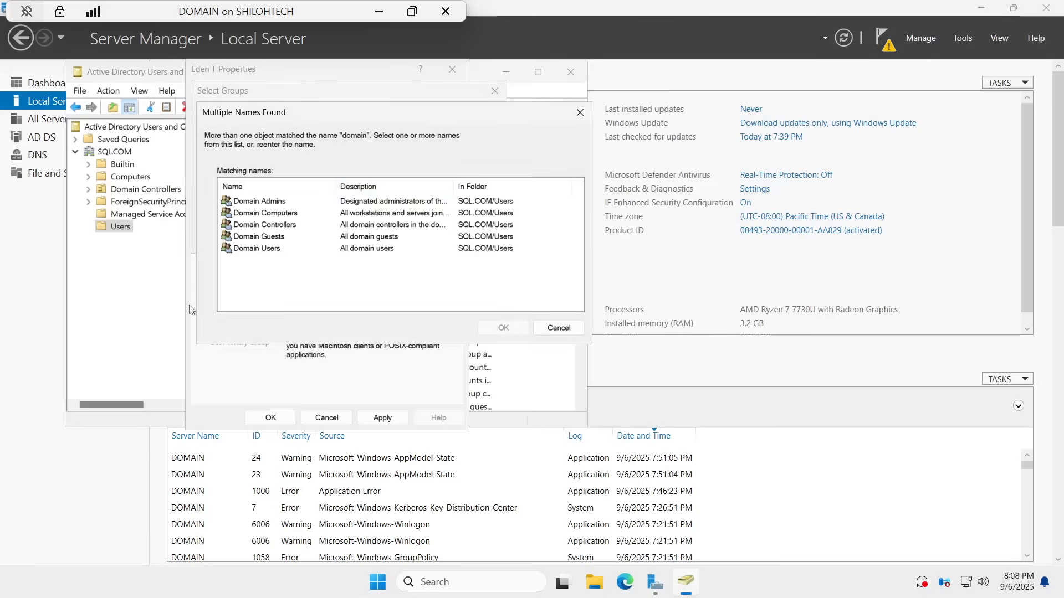
{"action": "left_click", "coordinate": [264, 211]}
{"action": "left_click", "coordinate": [266, 202]}
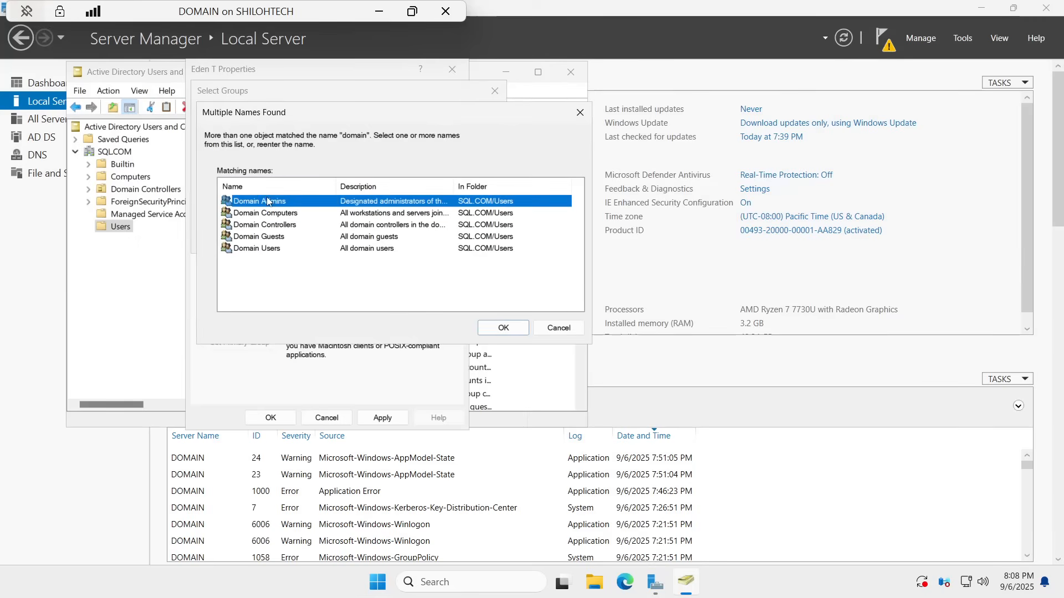
{"action": "left_click", "coordinate": [501, 329]}
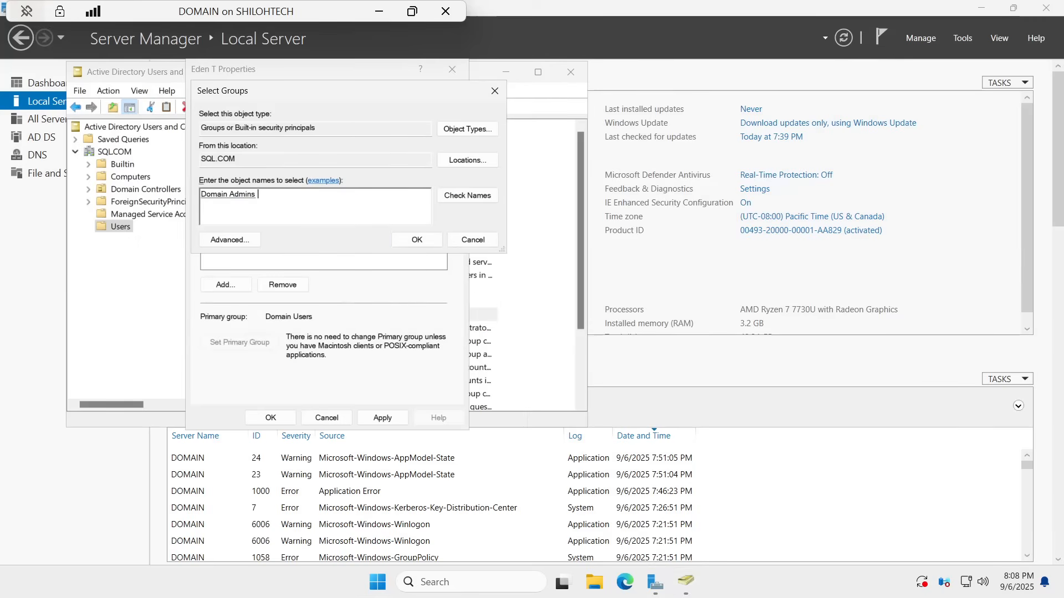
{"action": "type", "text": "remote"}
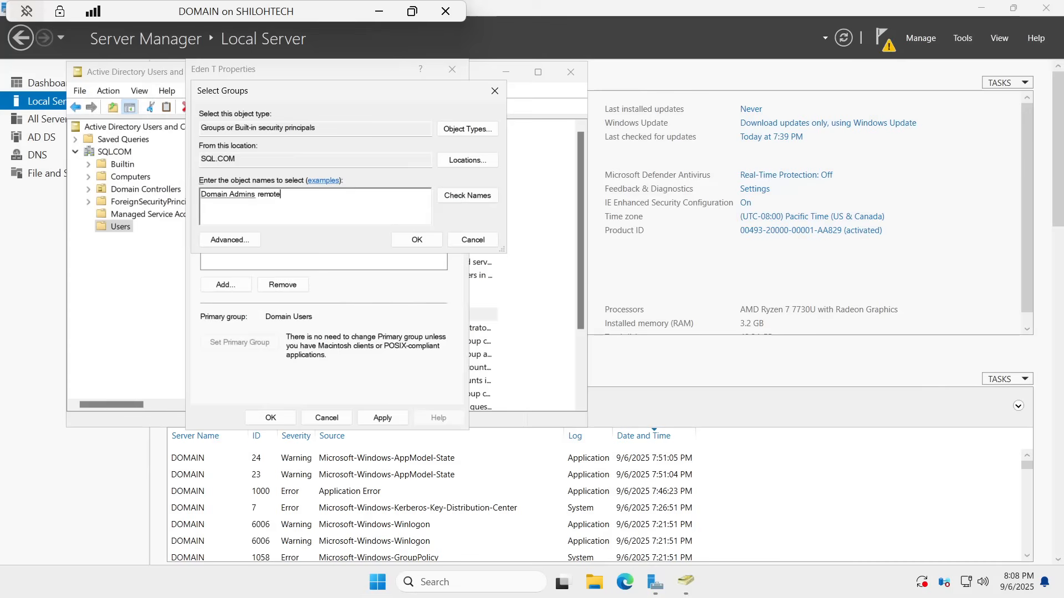
{"action": "left_click", "coordinate": [468, 195]}
{"action": "left_click", "coordinate": [277, 202]}
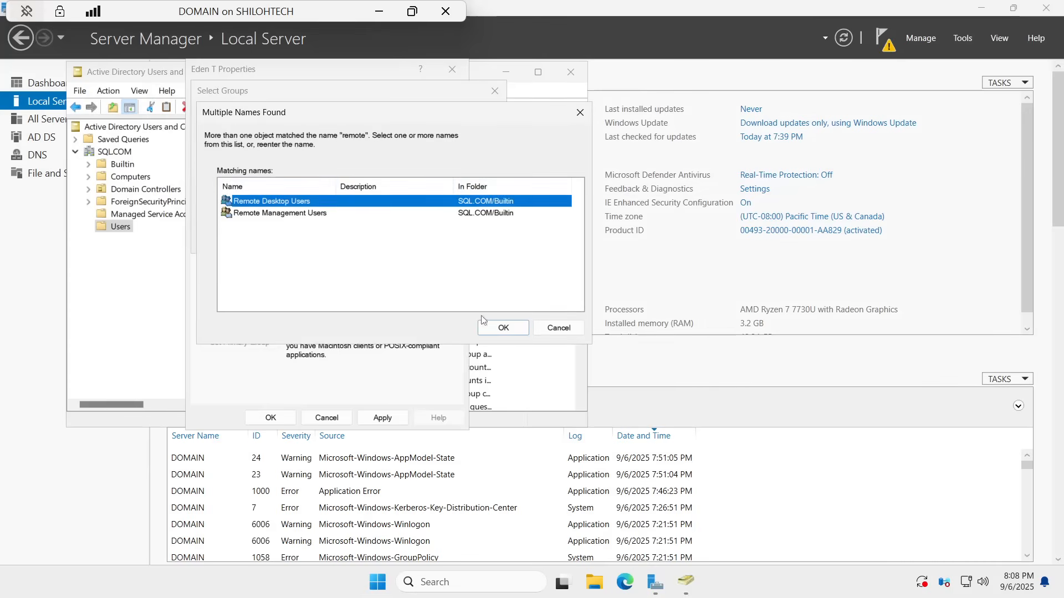
{"action": "left_click", "coordinate": [499, 327]}
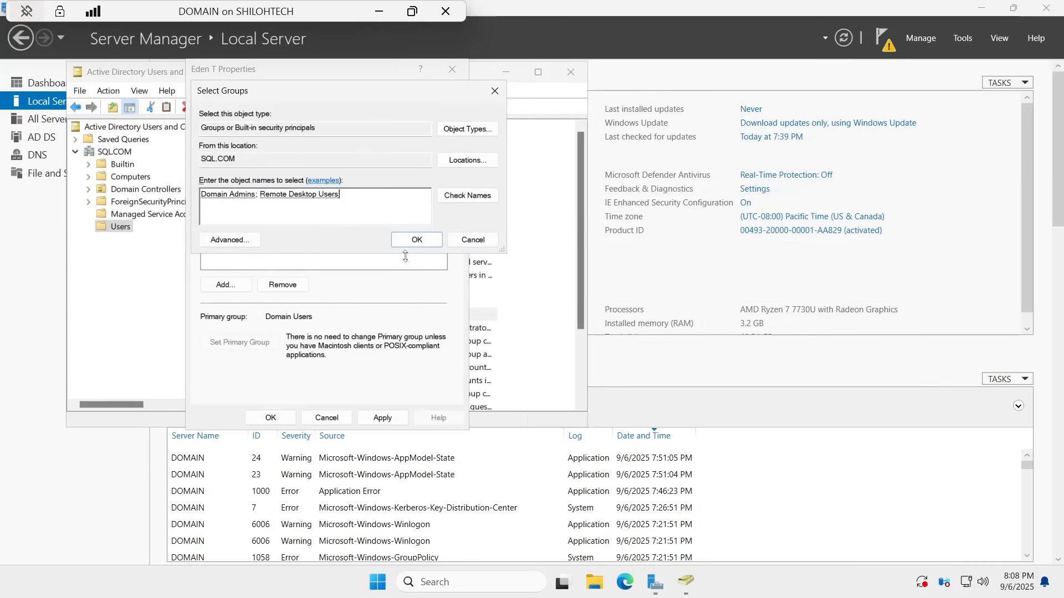
{"action": "left_click", "coordinate": [427, 241]}
{"action": "left_click", "coordinate": [382, 418]}
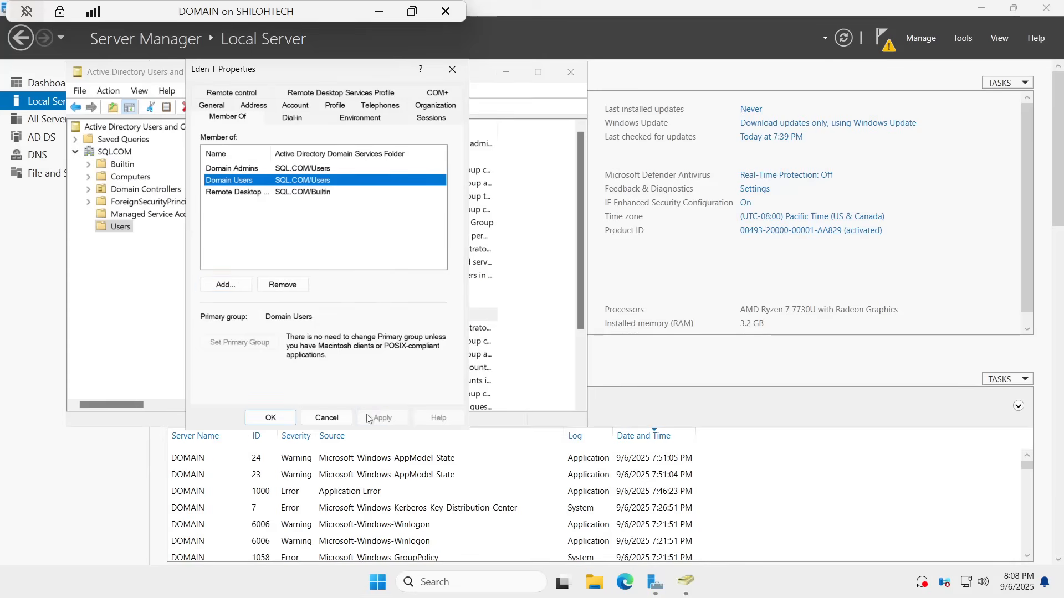
{"action": "left_click", "coordinate": [268, 418]}
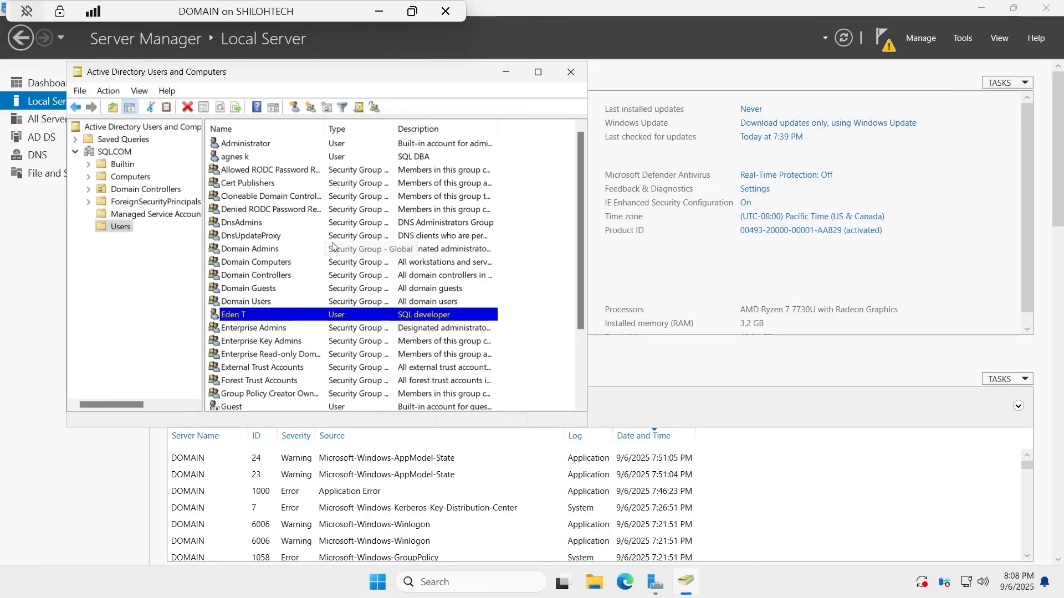
Step: Open the next user's properties and set the description to 'jr SQL BDA'
{"action": "scroll", "coordinate": [326, 236], "scroll_direction": "down", "scroll_amount": 1}
{"action": "scroll", "coordinate": [326, 237], "scroll_direction": "down", "scroll_amount": 2}
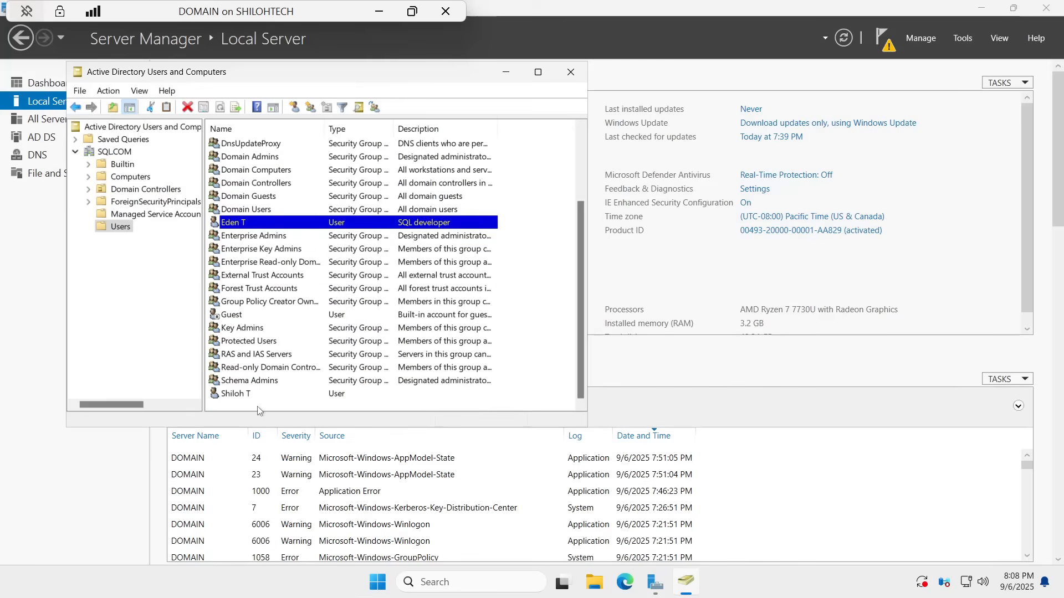
{"action": "right_click", "coordinate": [233, 394]}
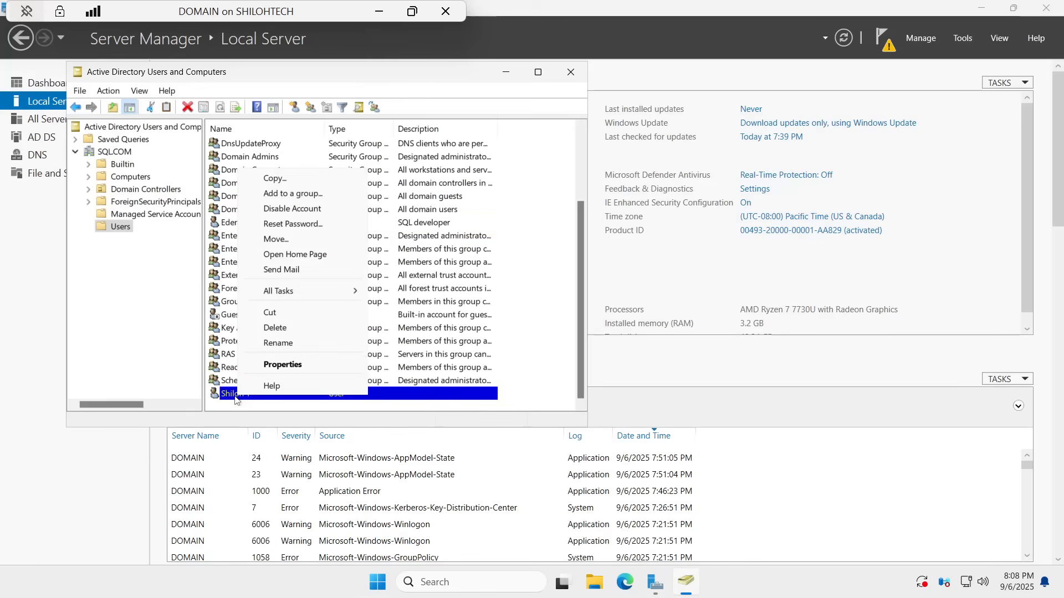
{"action": "left_click", "coordinate": [297, 366]}
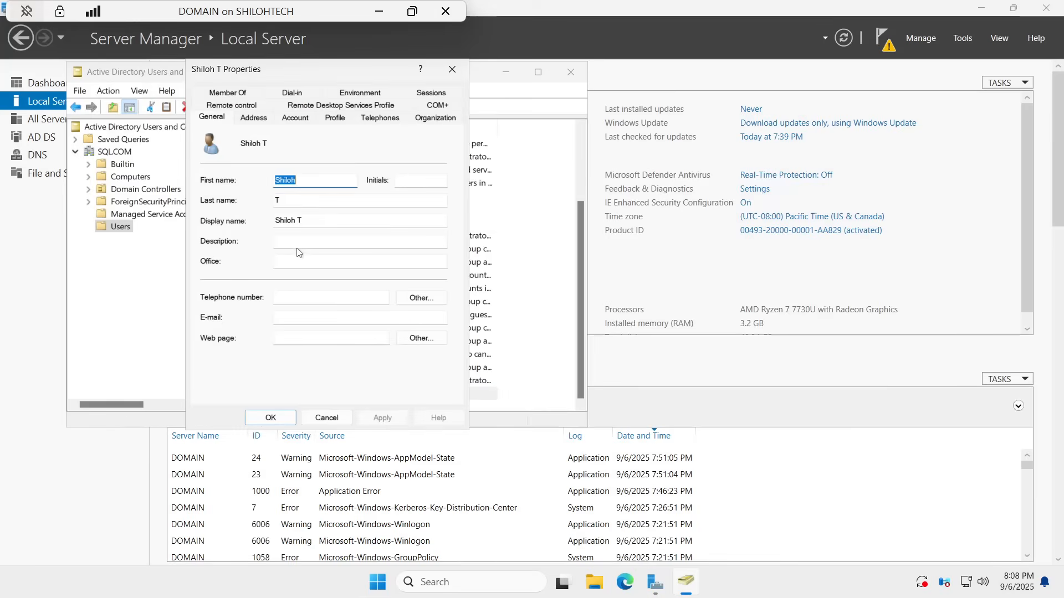
{"action": "left_click", "coordinate": [360, 242]}
{"action": "type", "text": "jr"}
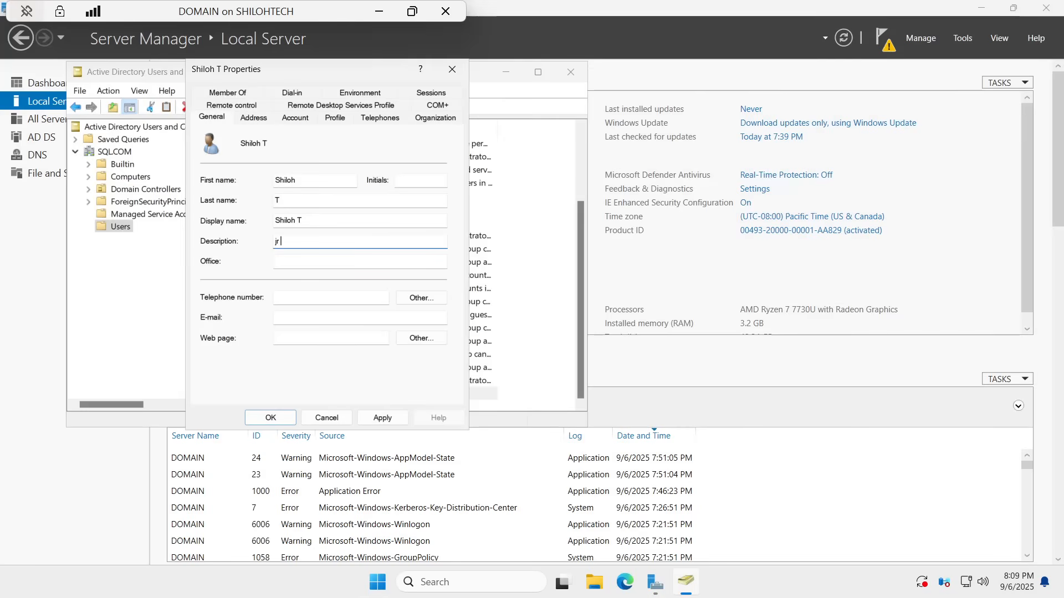
{"action": "key", "text": "Caps_Lock"}
{"action": "type", "text": "r S"}
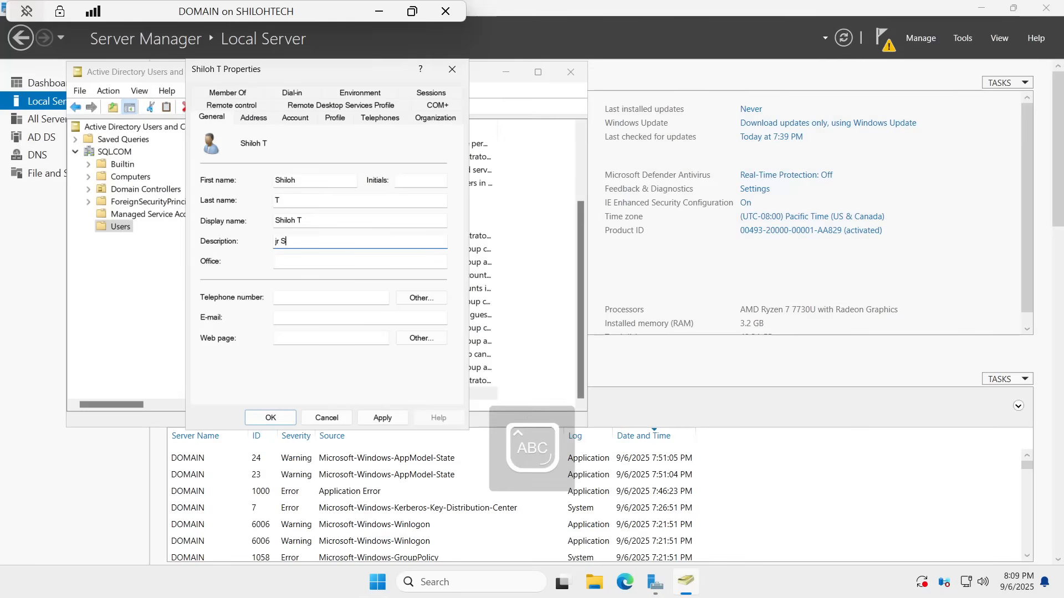
{"action": "type", "text": "QL "}
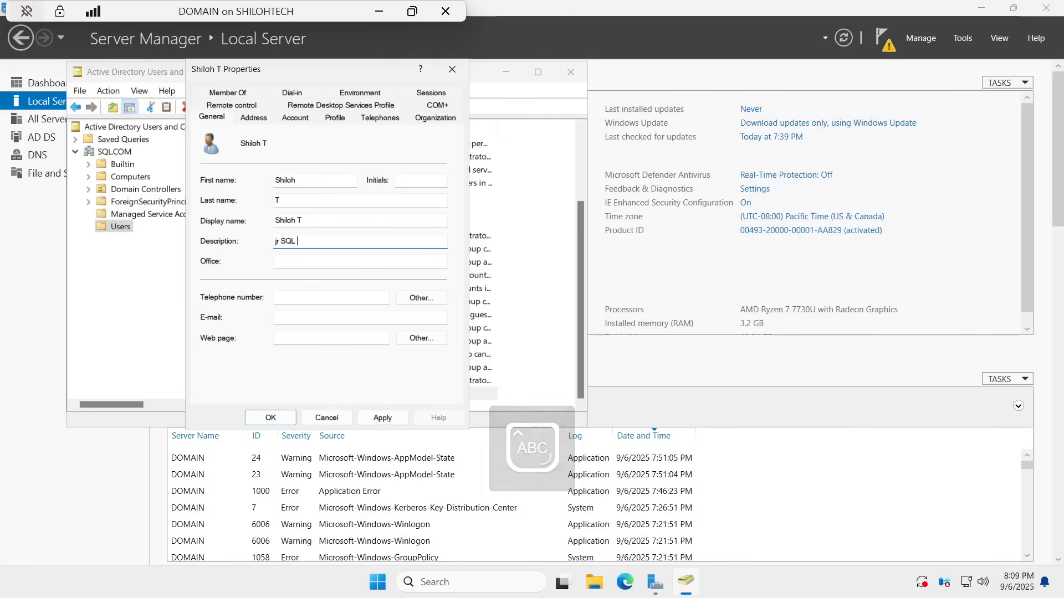
{"action": "type", "text": "BDA"}
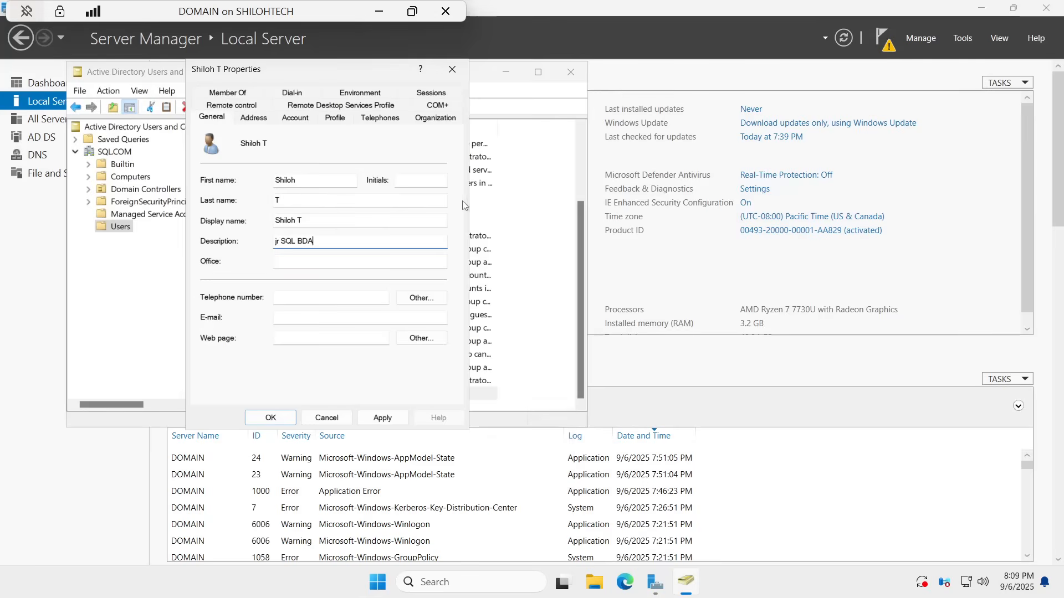
Step: Enter office houston, a telephone number and an e-mail address for this user
{"action": "key", "text": "Tab"}
{"action": "key", "text": "Caps_Lock"}
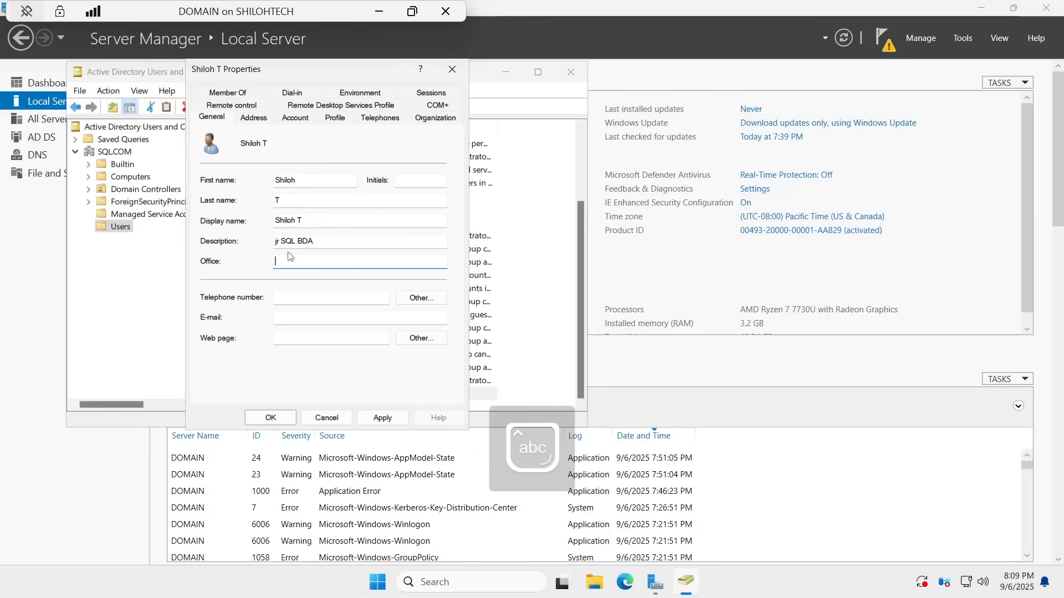
{"action": "type", "text": "houston"}
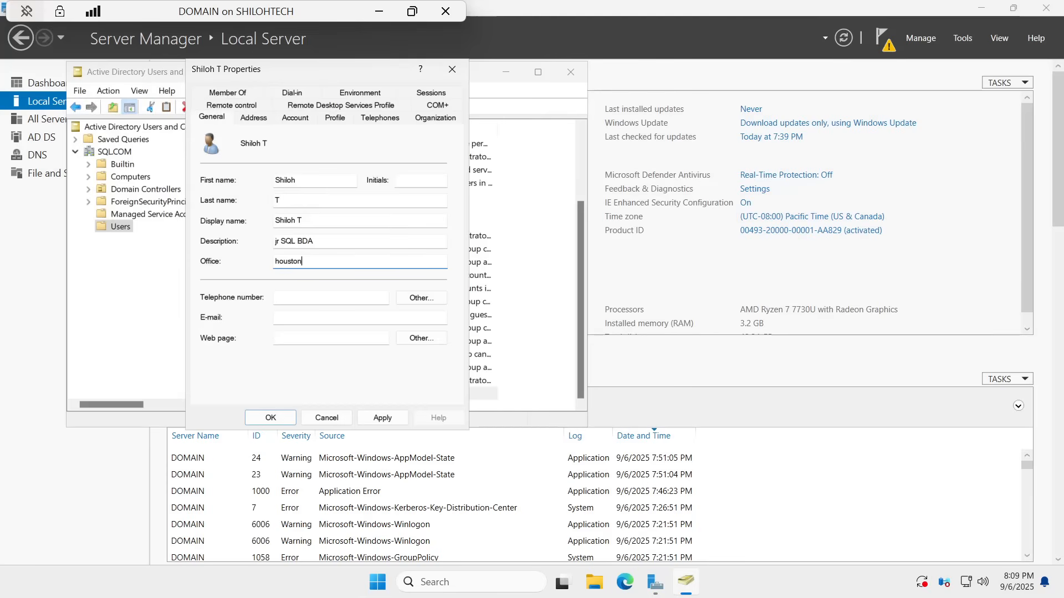
{"action": "left_click", "coordinate": [319, 298]}
{"action": "type", "text": "44676"}
{"action": "left_click", "coordinate": [345, 318]}
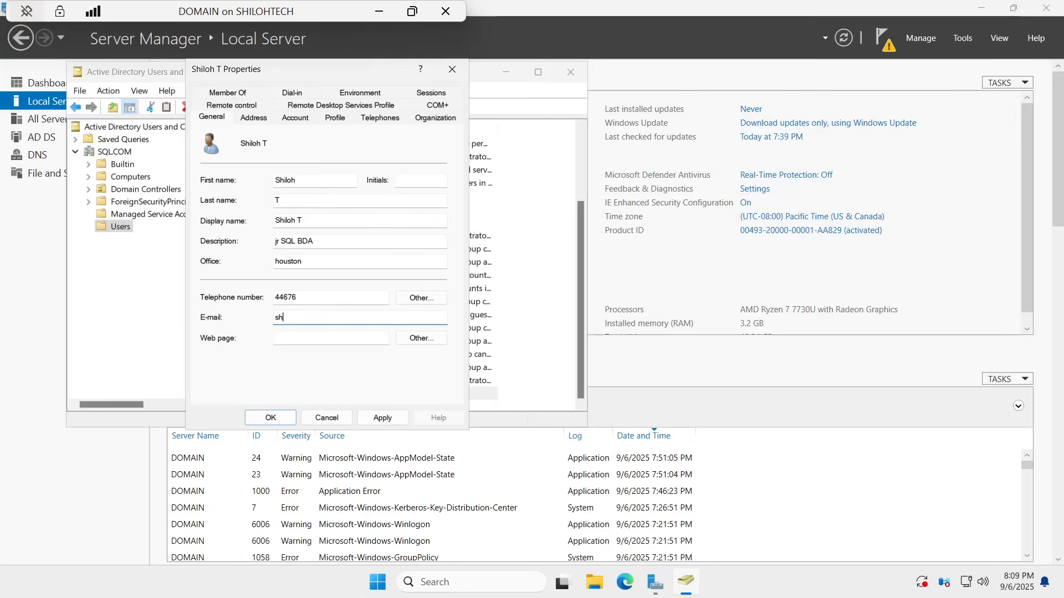
{"action": "left_click", "coordinate": [230, 97]}
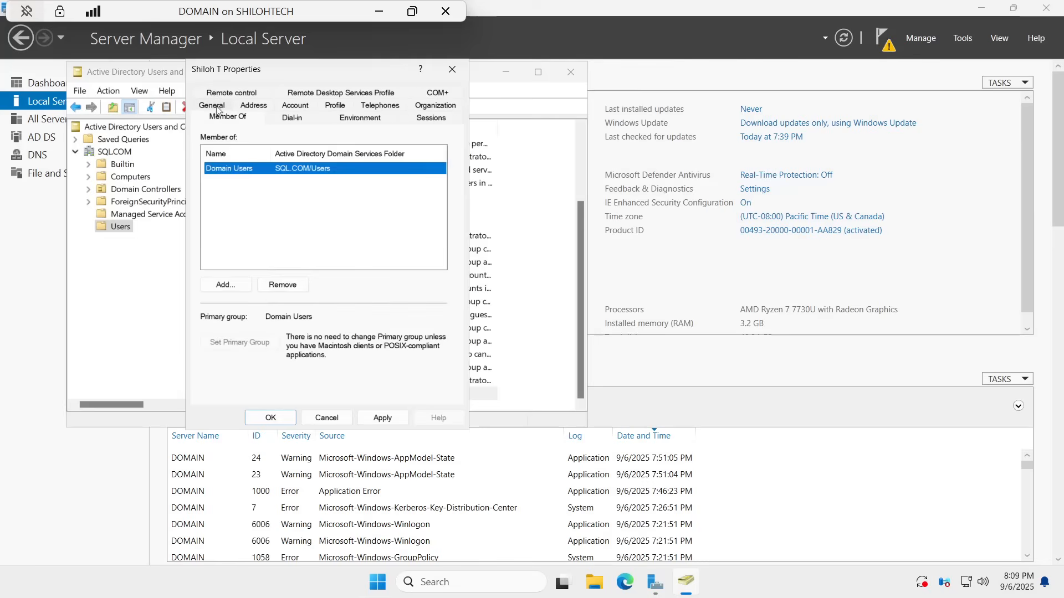
{"action": "left_click", "coordinate": [224, 286]}
{"action": "type", "text": "d"}
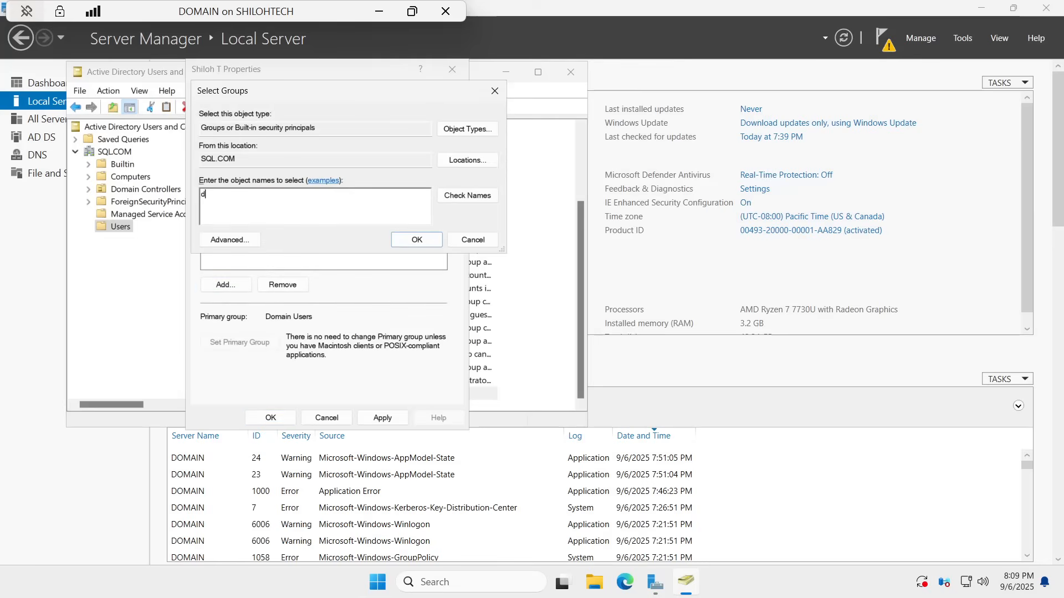
{"action": "type", "text": "omain"}
{"action": "left_click", "coordinate": [468, 197]}
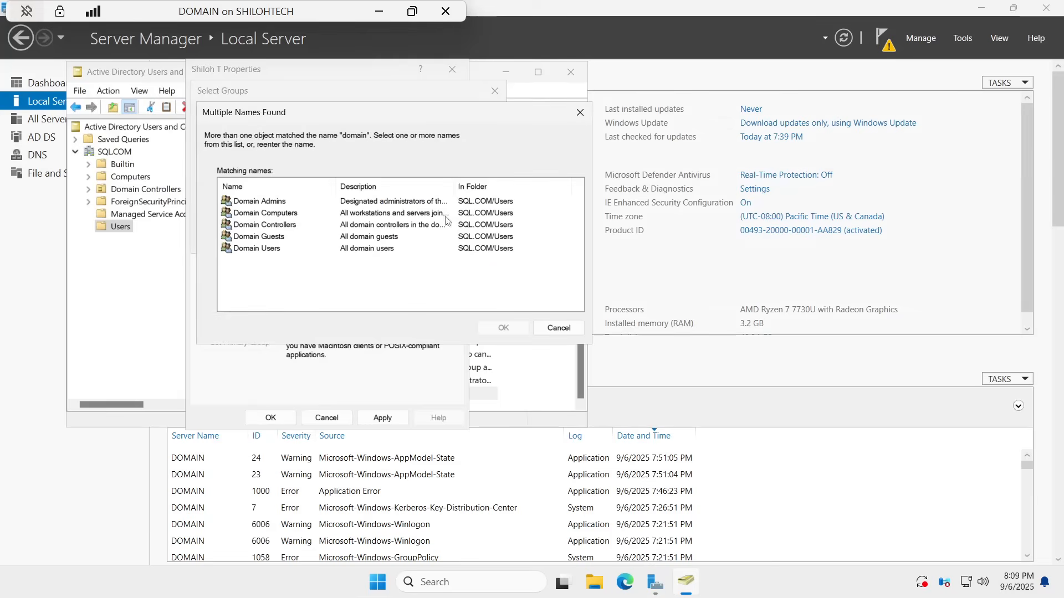
{"action": "left_click", "coordinate": [266, 205]}
{"action": "left_click", "coordinate": [490, 329]}
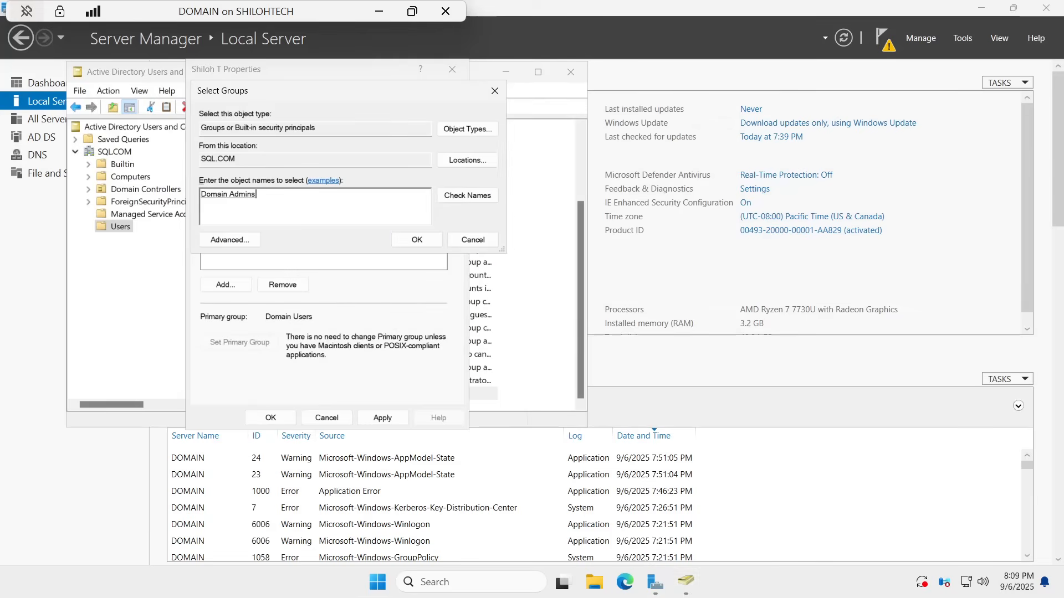
{"action": "type", "text": "remote"}
{"action": "left_click", "coordinate": [492, 196]}
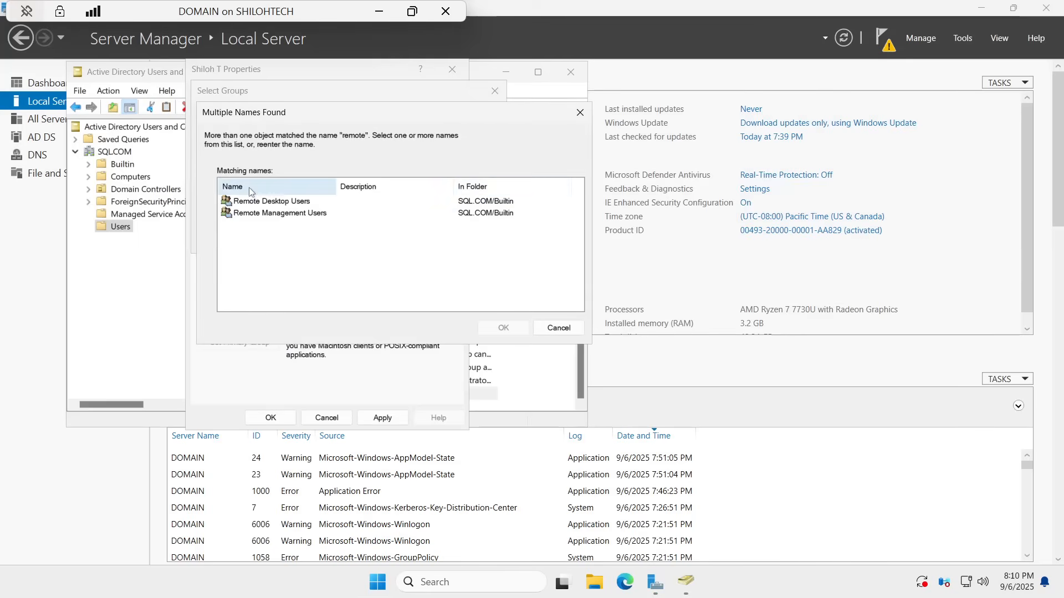
{"action": "left_click", "coordinate": [267, 203]}
{"action": "left_click", "coordinate": [487, 329]}
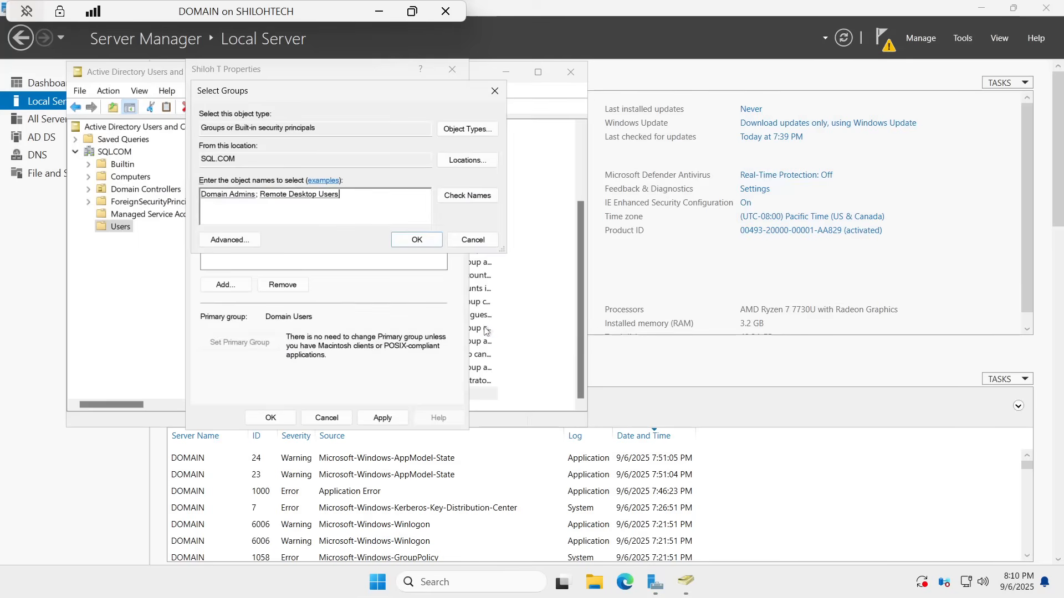
{"action": "left_click", "coordinate": [417, 240]}
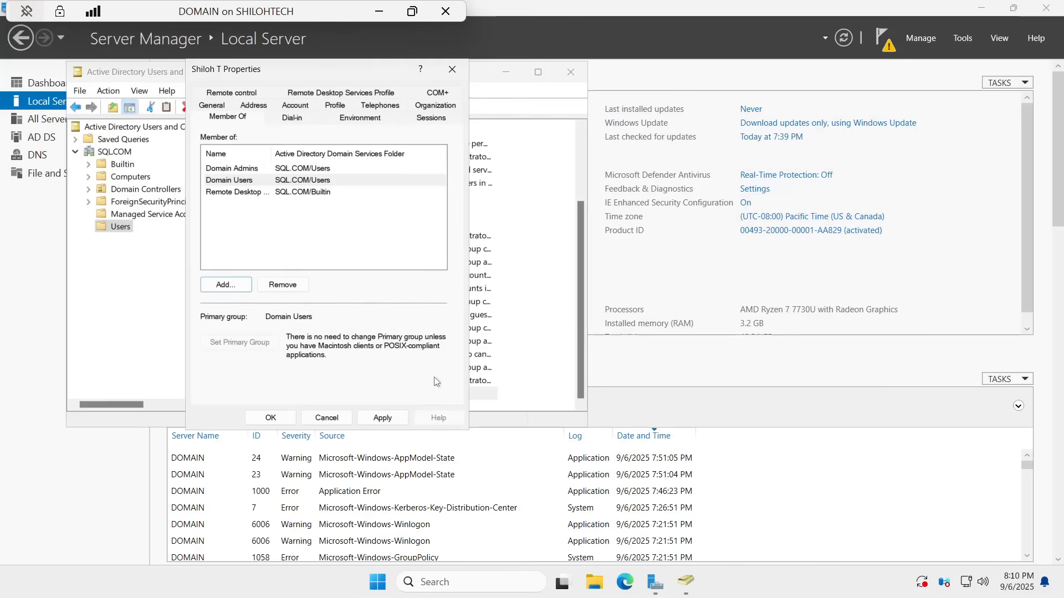
{"action": "left_click", "coordinate": [382, 418]}
{"action": "left_click", "coordinate": [270, 418]}
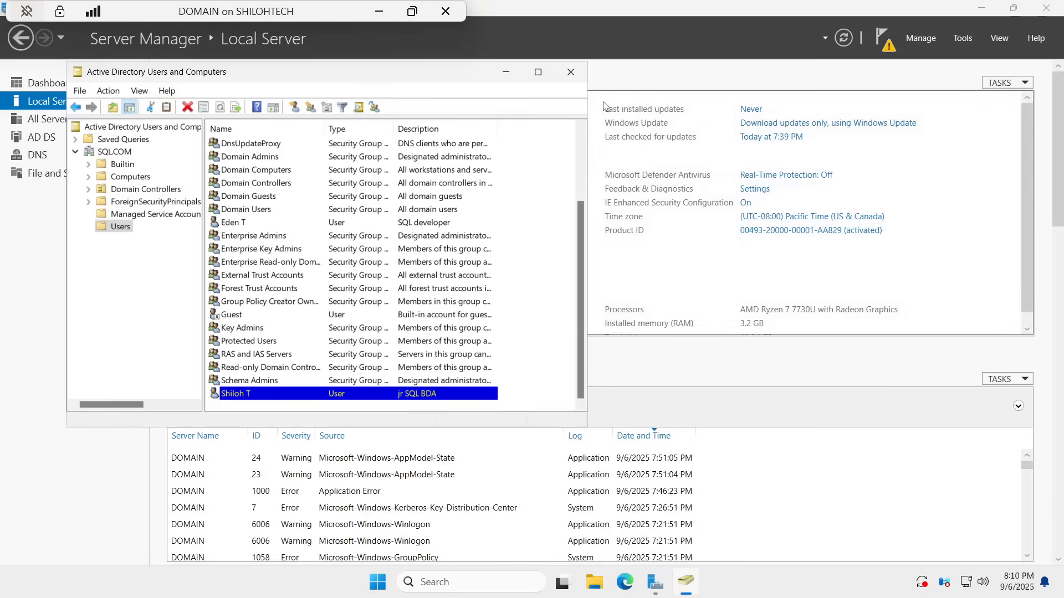
{"action": "left_click", "coordinate": [570, 72]}
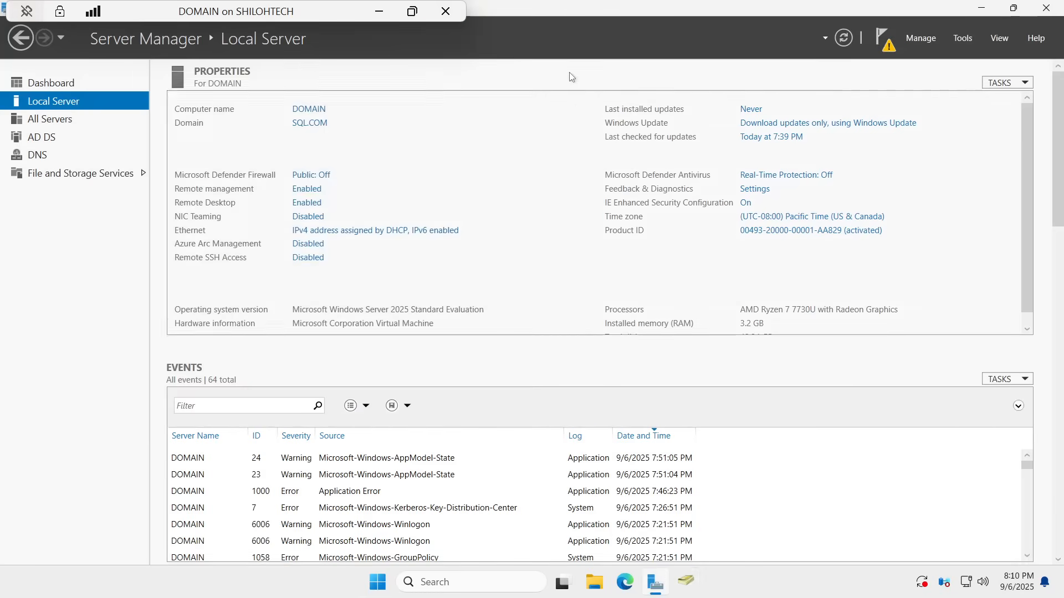
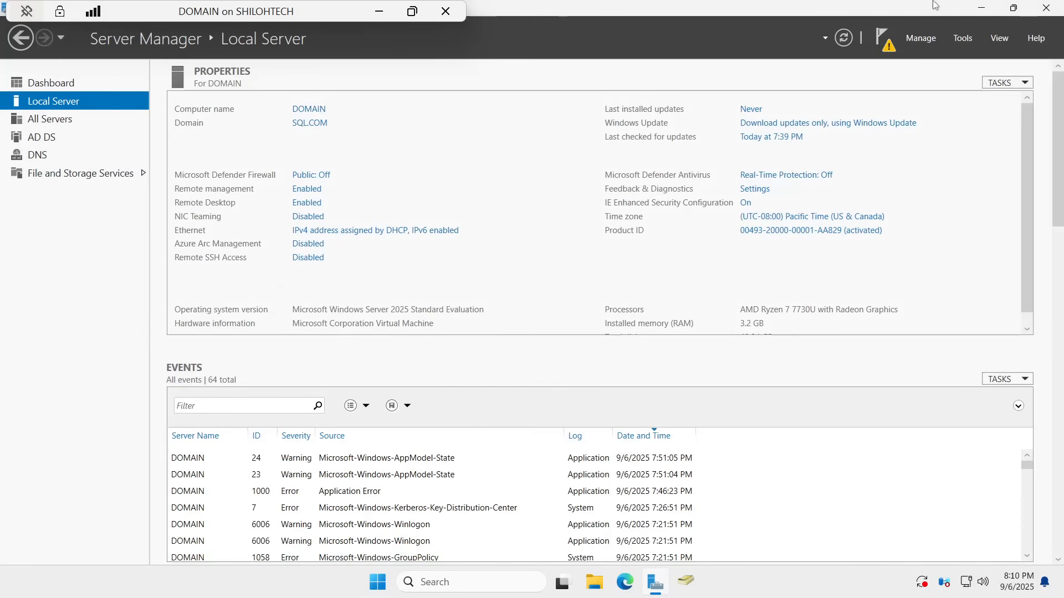
Step: Close Server Manager and sign the administrator out through the Start menu's account button
{"action": "left_click", "coordinate": [1046, 8]}
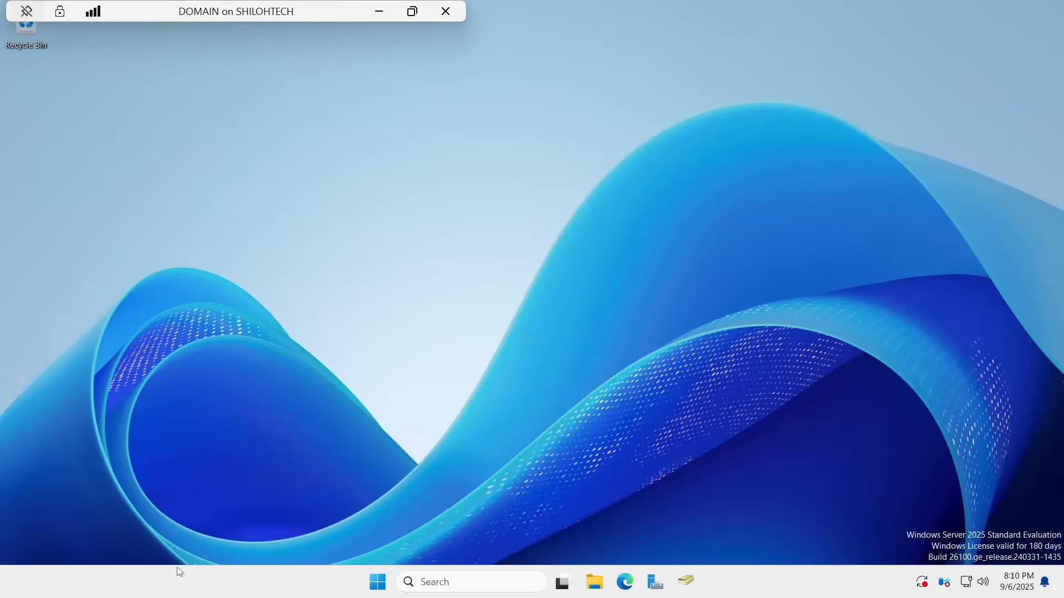
{"action": "left_click", "coordinate": [378, 582]}
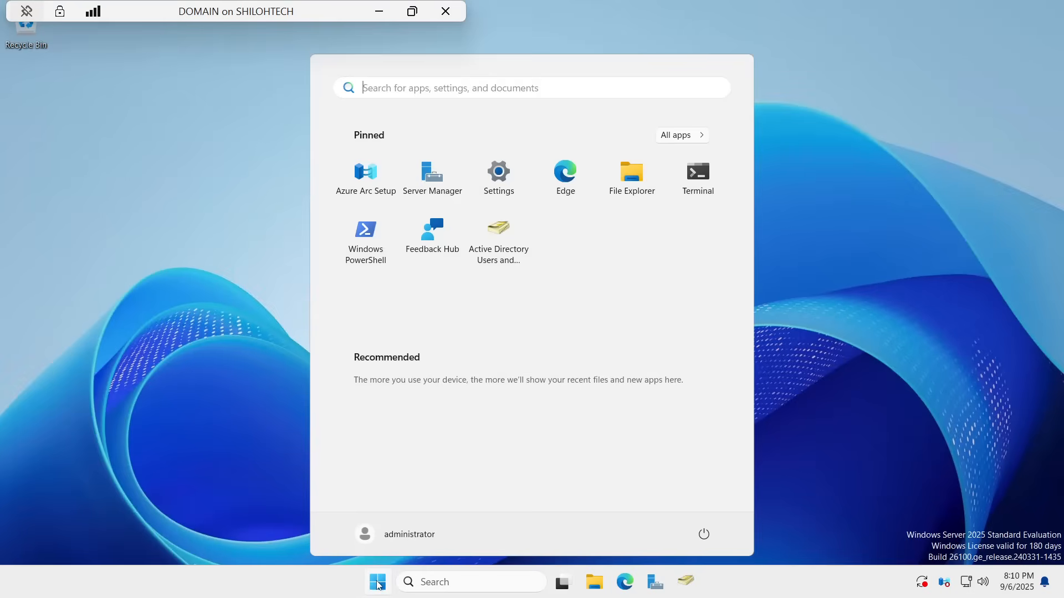
{"action": "left_click", "coordinate": [706, 535]}
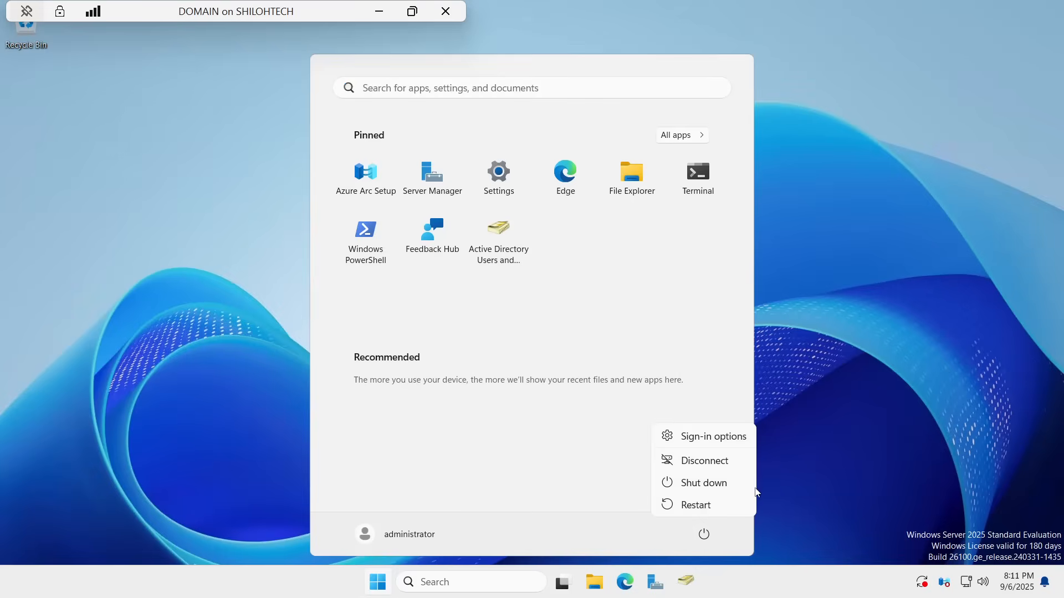
{"action": "left_click", "coordinate": [365, 533]}
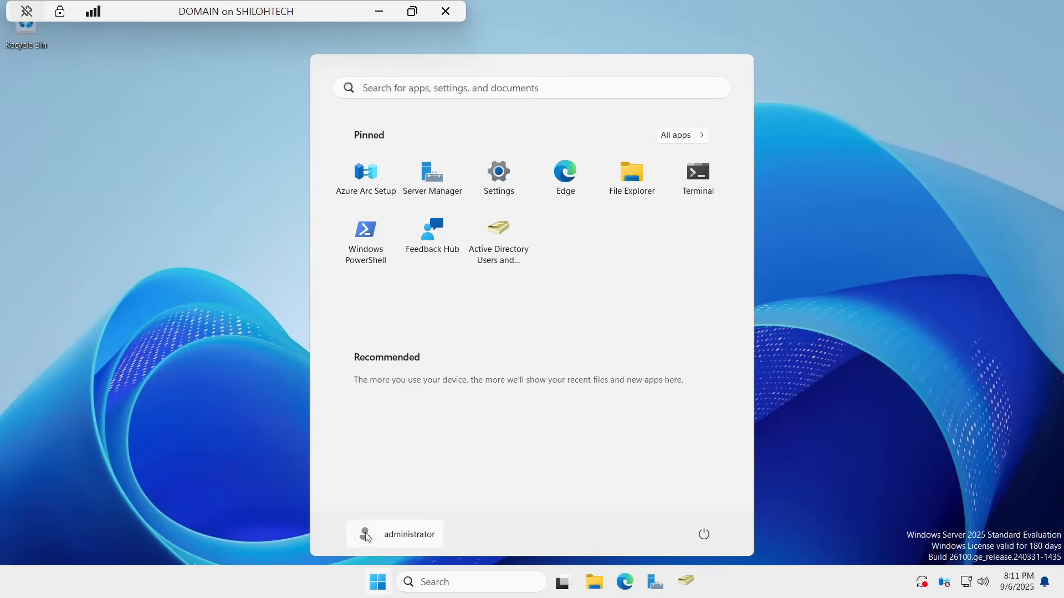
{"action": "left_click", "coordinate": [401, 535]}
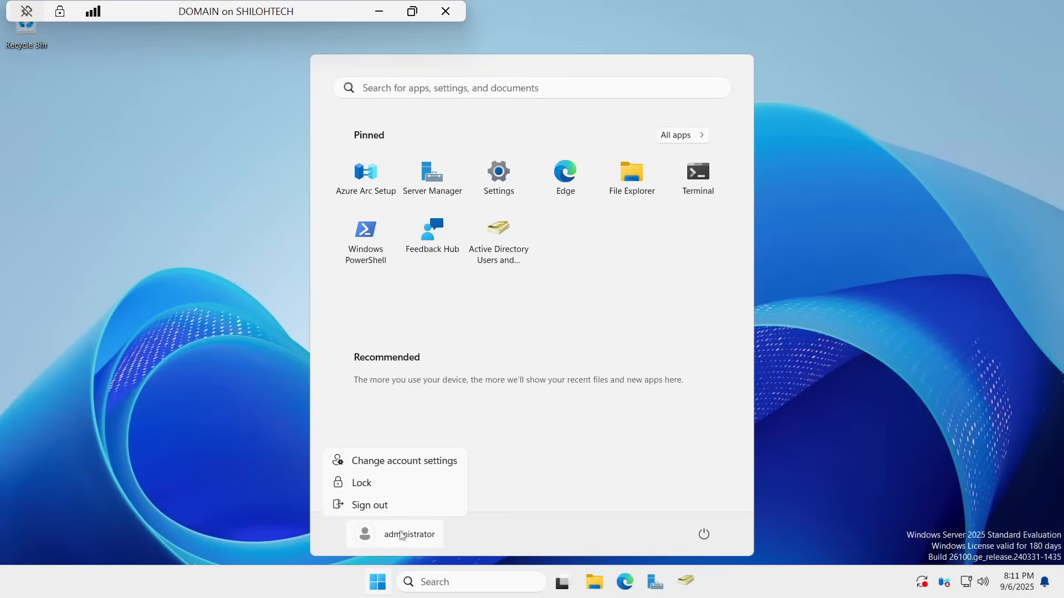
{"action": "left_click", "coordinate": [367, 503]}
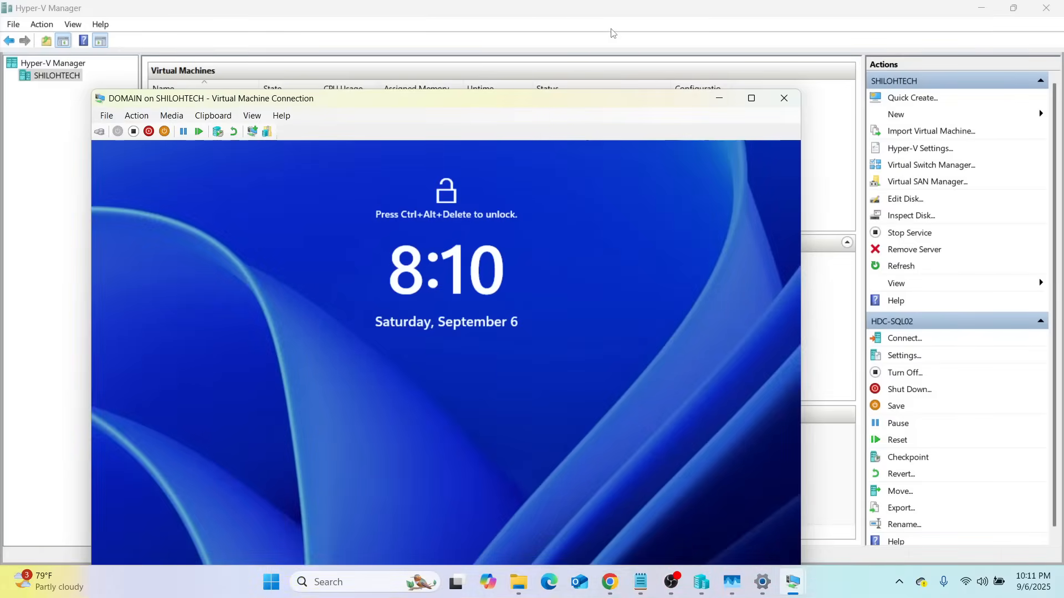
Step: Close the old DOMAIN console window and reconnect to the DOMAIN VM from Hyper-V Manager
{"action": "left_click", "coordinate": [753, 104]}
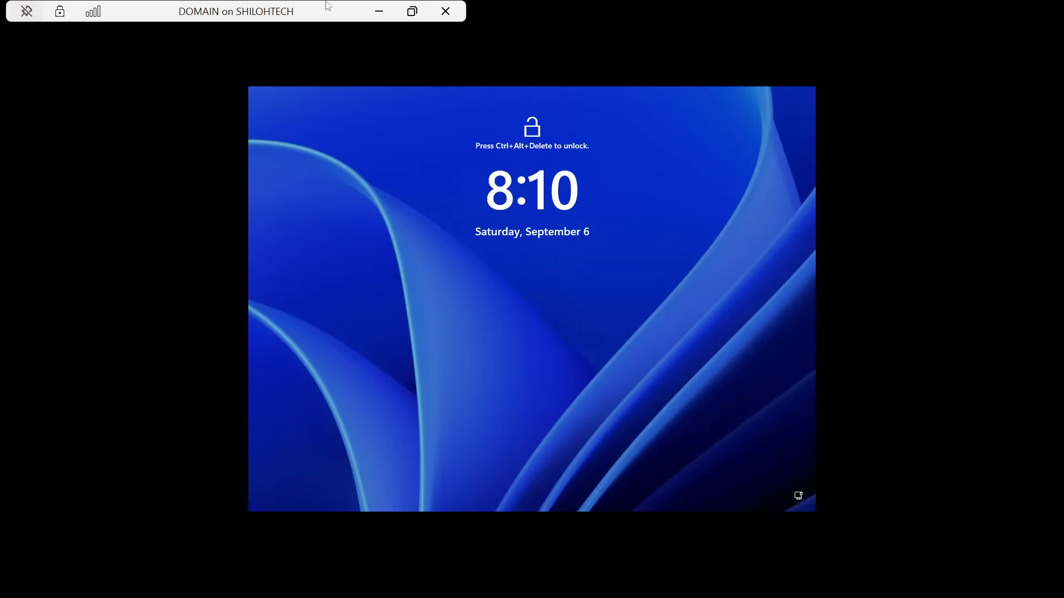
{"action": "left_click", "coordinate": [380, 9]}
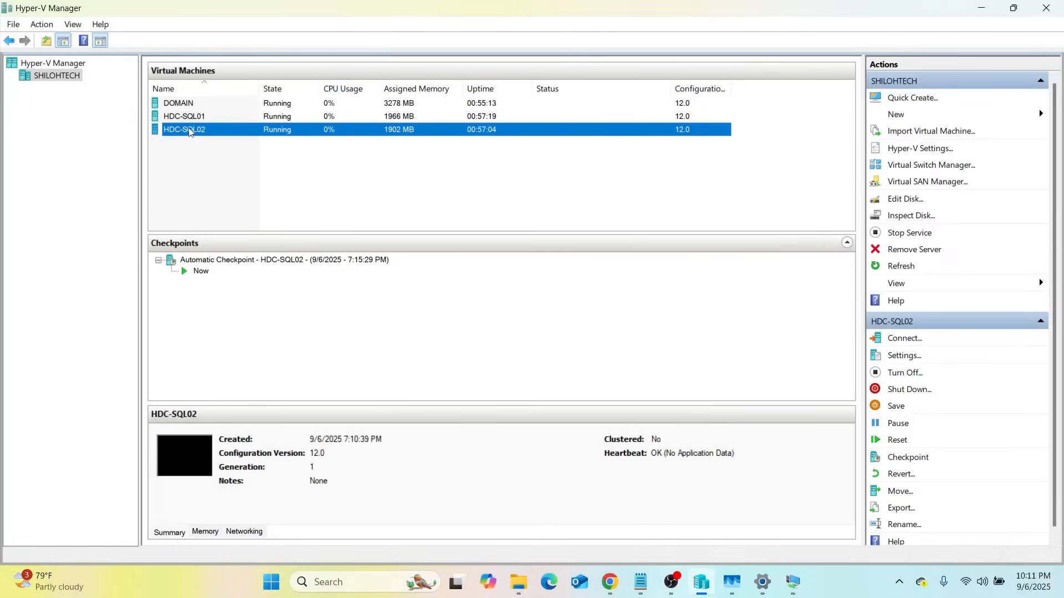
{"action": "right_click", "coordinate": [189, 130]}
{"action": "right_click", "coordinate": [177, 107]}
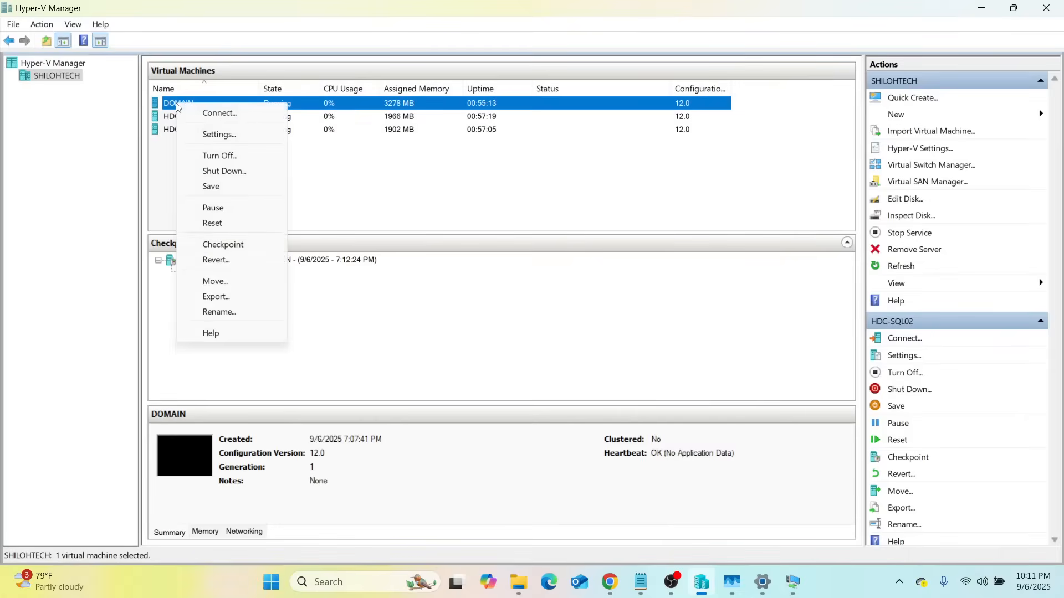
{"action": "left_click", "coordinate": [221, 111]}
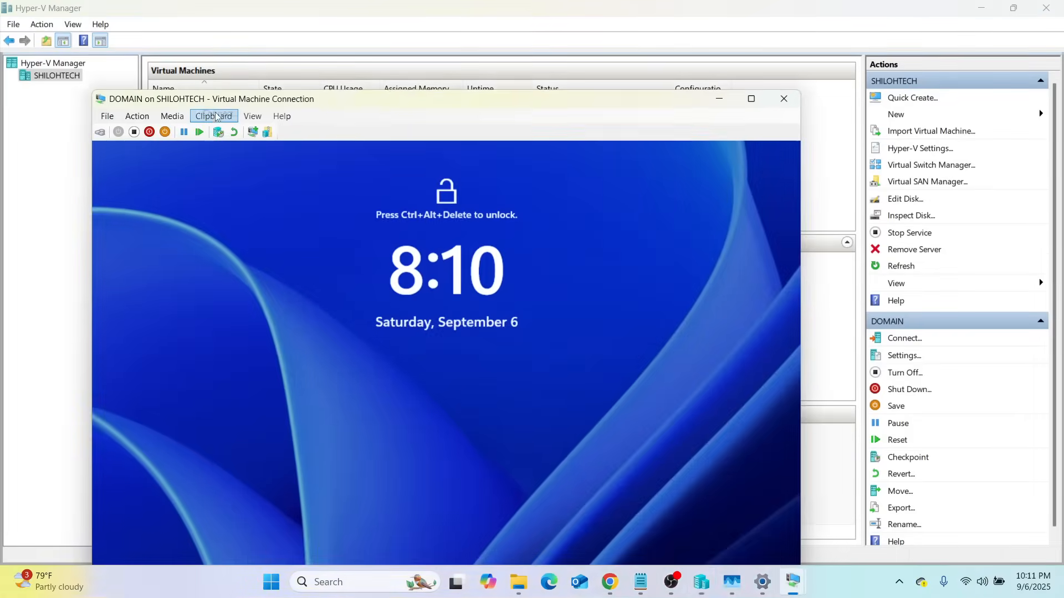
{"action": "left_click", "coordinate": [751, 98]}
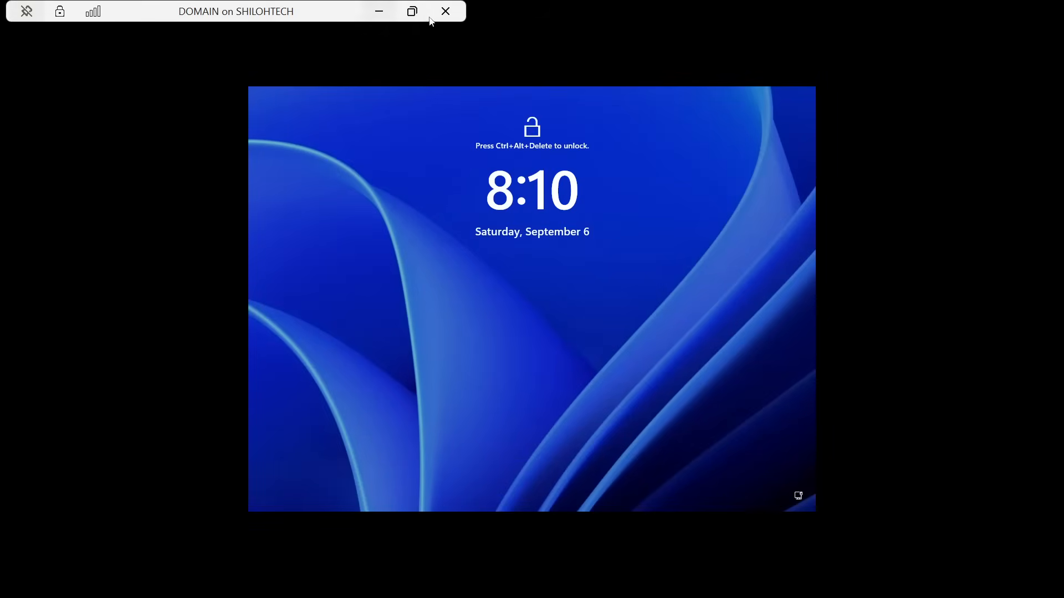
{"action": "left_click", "coordinate": [445, 11]}
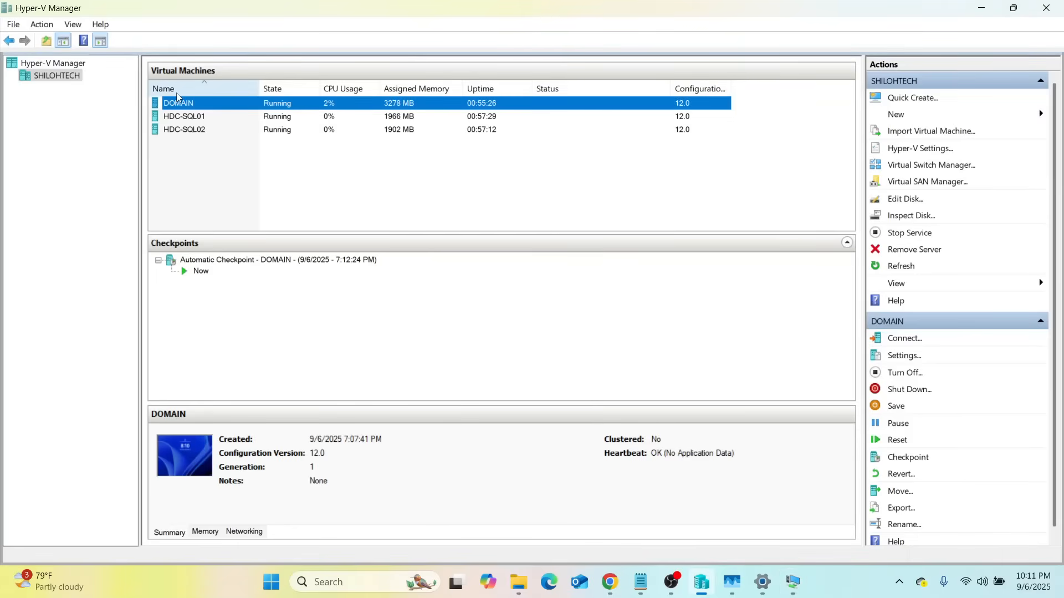
{"action": "right_click", "coordinate": [171, 108]}
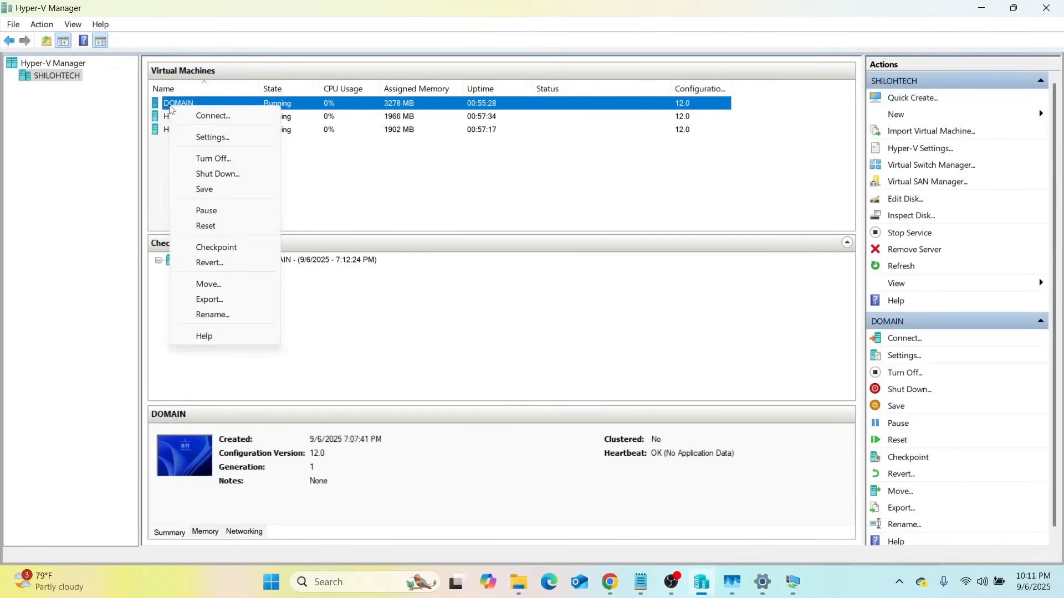
{"action": "left_click", "coordinate": [195, 116]}
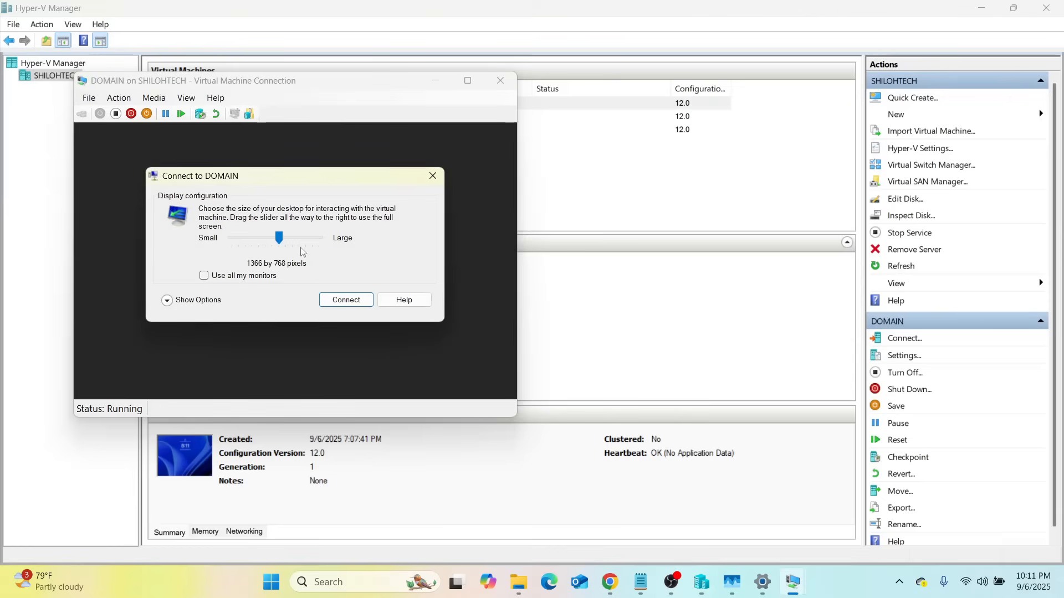
Step: Accept the 1366 by 768 display setting and connect to DOMAIN
{"action": "left_click", "coordinate": [344, 301]}
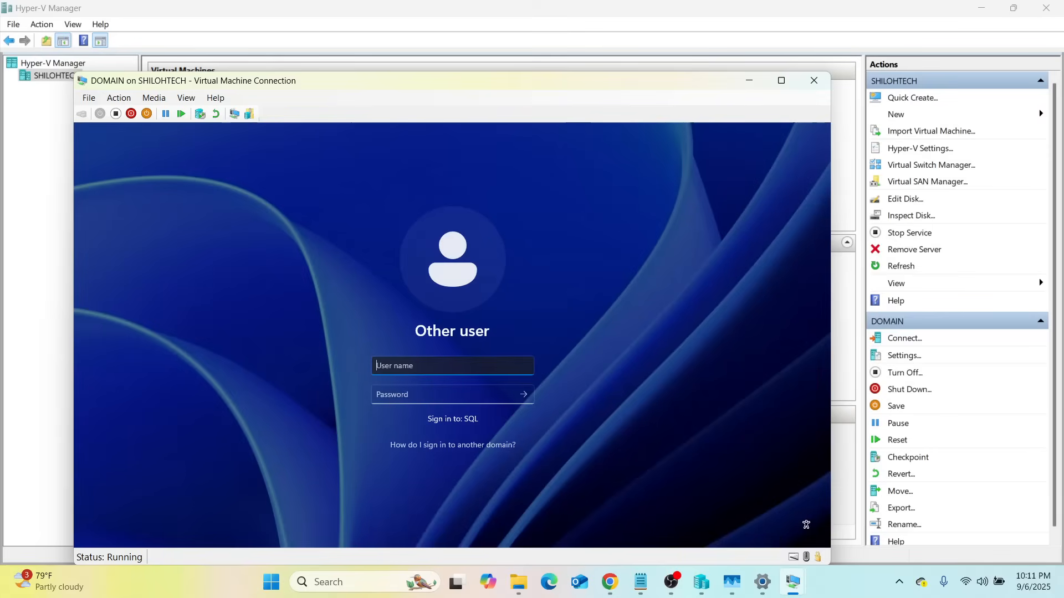
Step: Enter the domain test user's username and password on the Other user sign-in screen
{"action": "key", "text": "Caps_Lock"}
{"action": "key", "text": "Caps_Lock"}
{"action": "type", "text": "sh"}
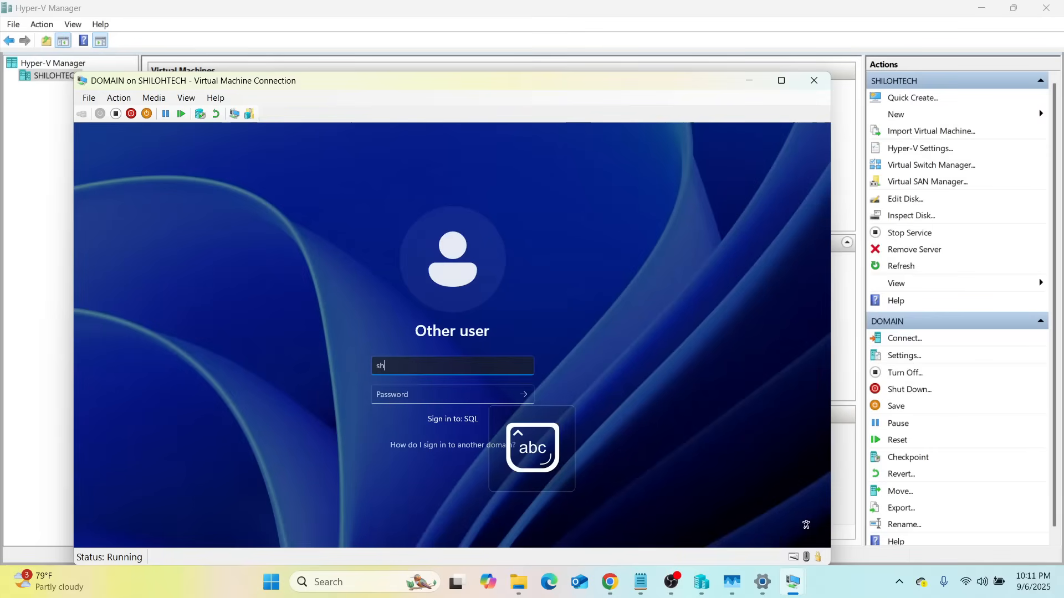
{"action": "type", "text": "iloh.t"}
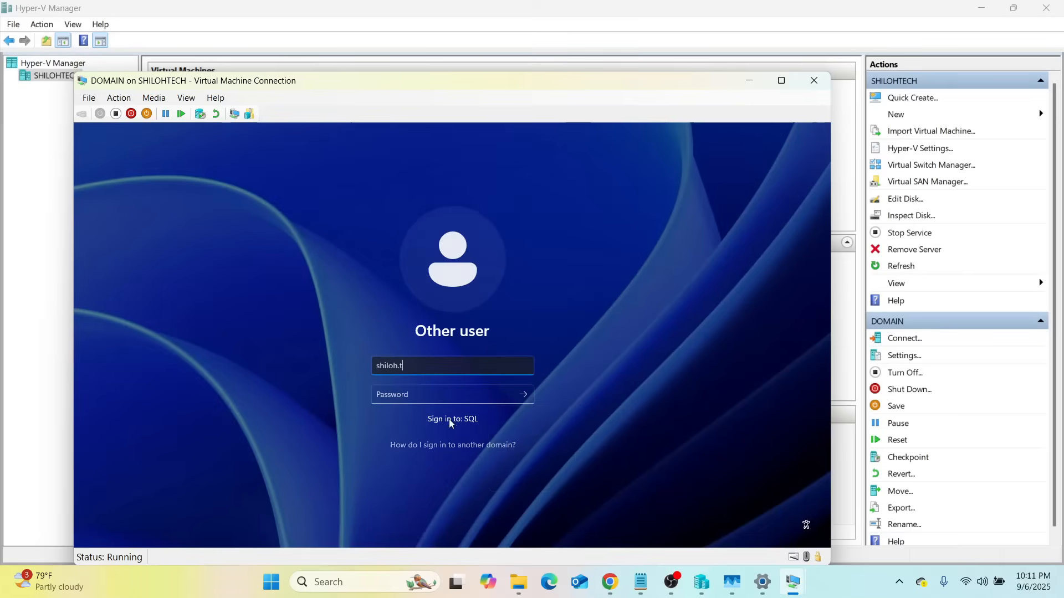
{"action": "key", "text": "Tab"}
{"action": "key", "text": "Caps_Lock"}
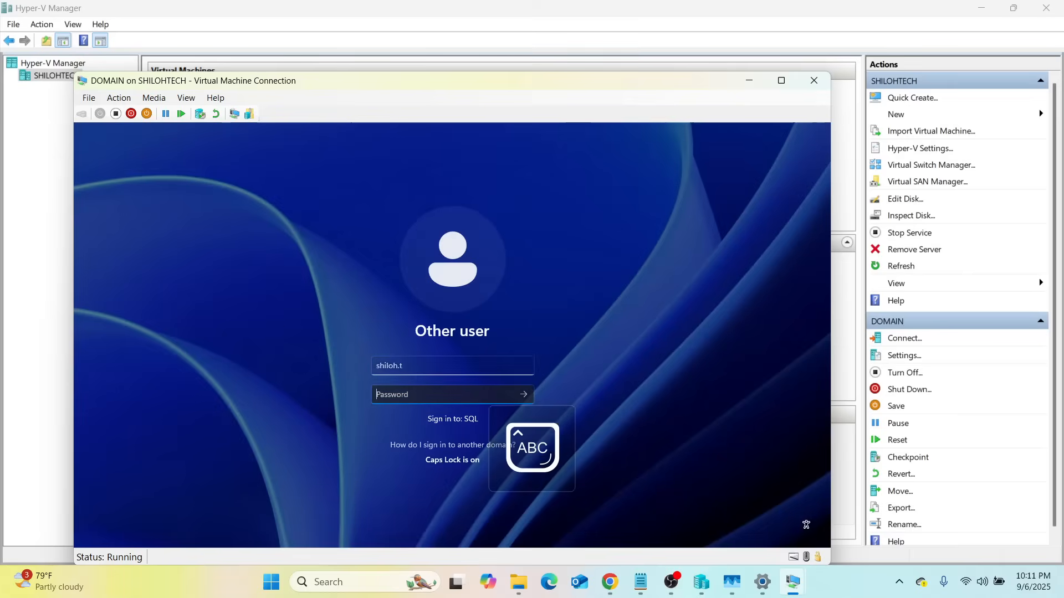
{"action": "type", "text": "•"}
{"action": "key", "text": "Caps_Lock"}
{"action": "type", "text": "•••••••"}
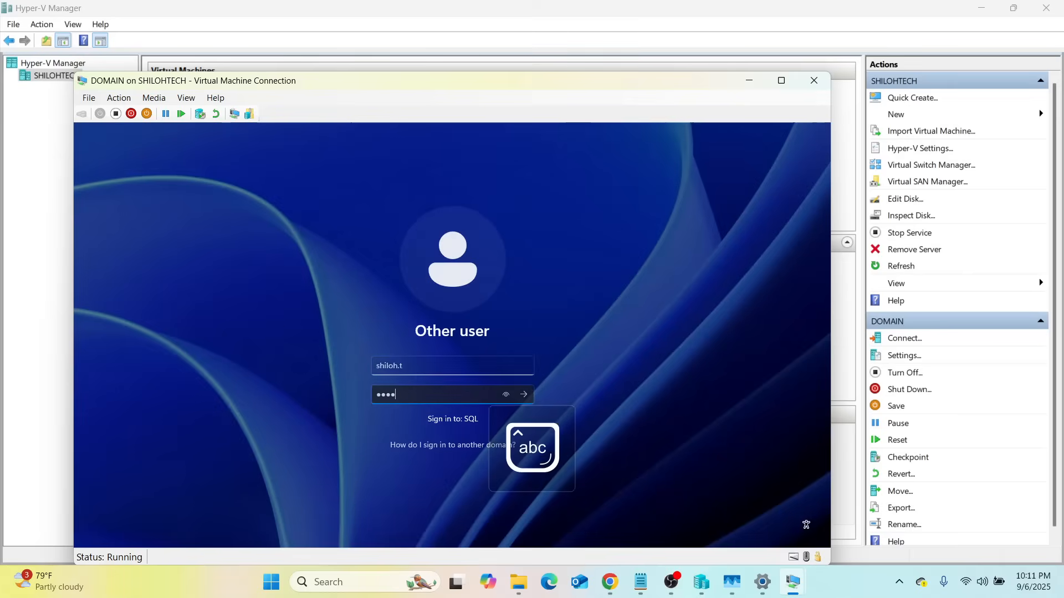
{"action": "type", "text": "•••"}
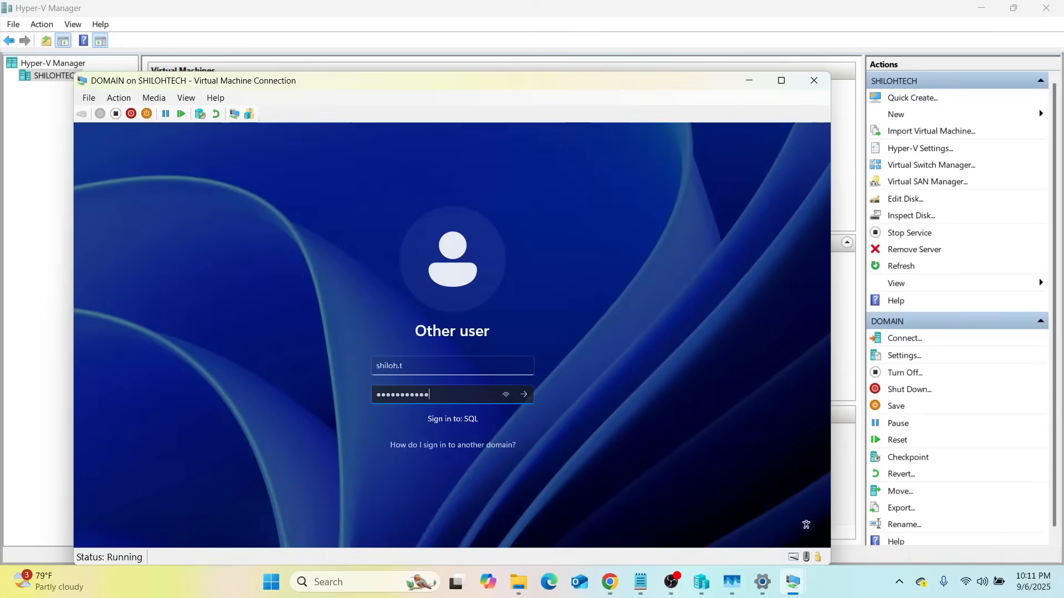
Step: Verify the password, submit the sign-in, and view the new session full screen
{"action": "left_click", "coordinate": [504, 395]}
{"action": "left_click", "coordinate": [525, 395]}
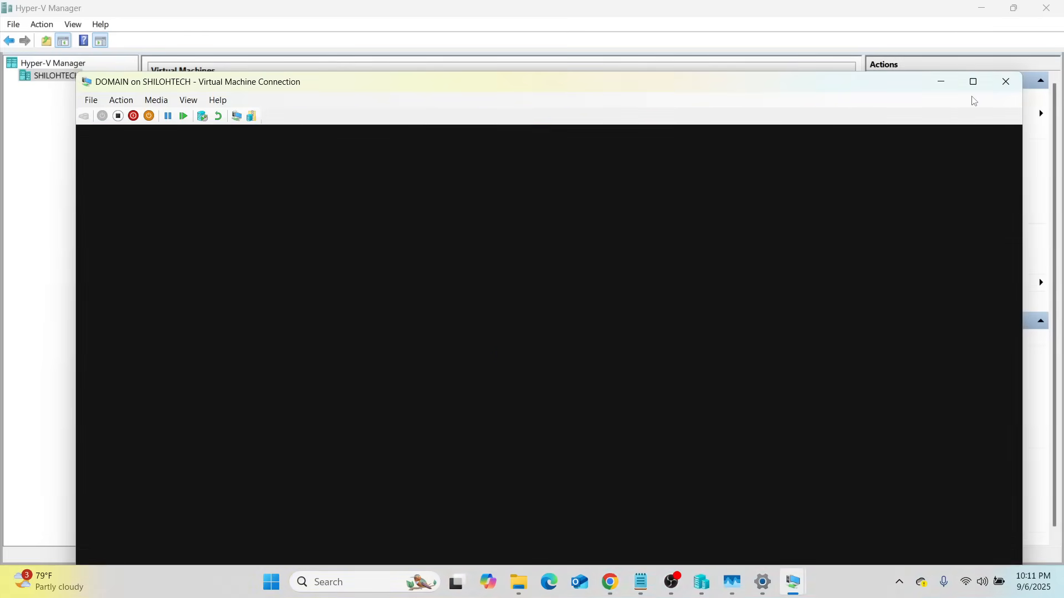
{"action": "left_click", "coordinate": [975, 86]}
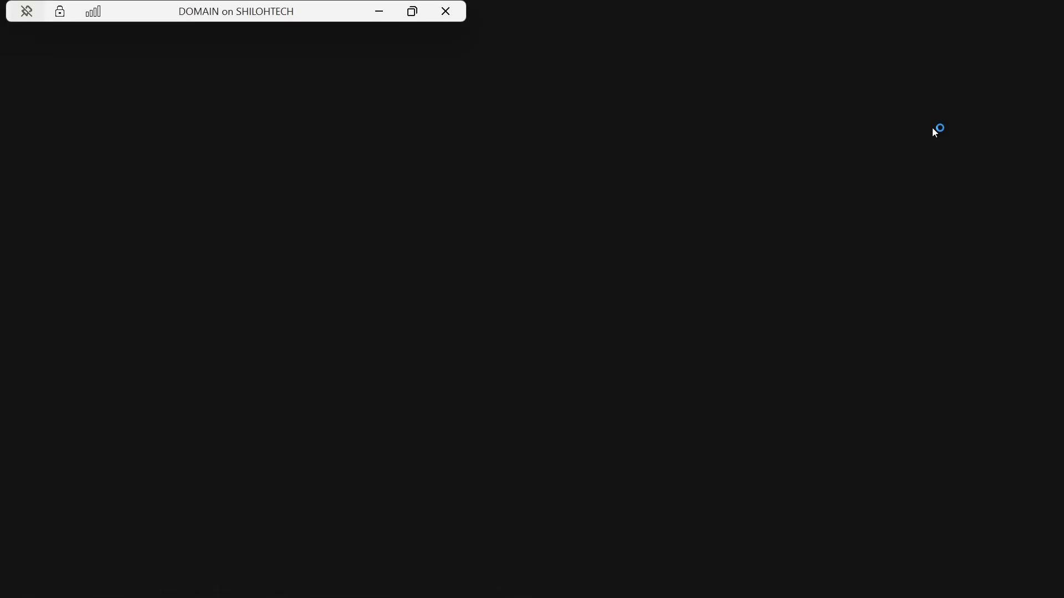